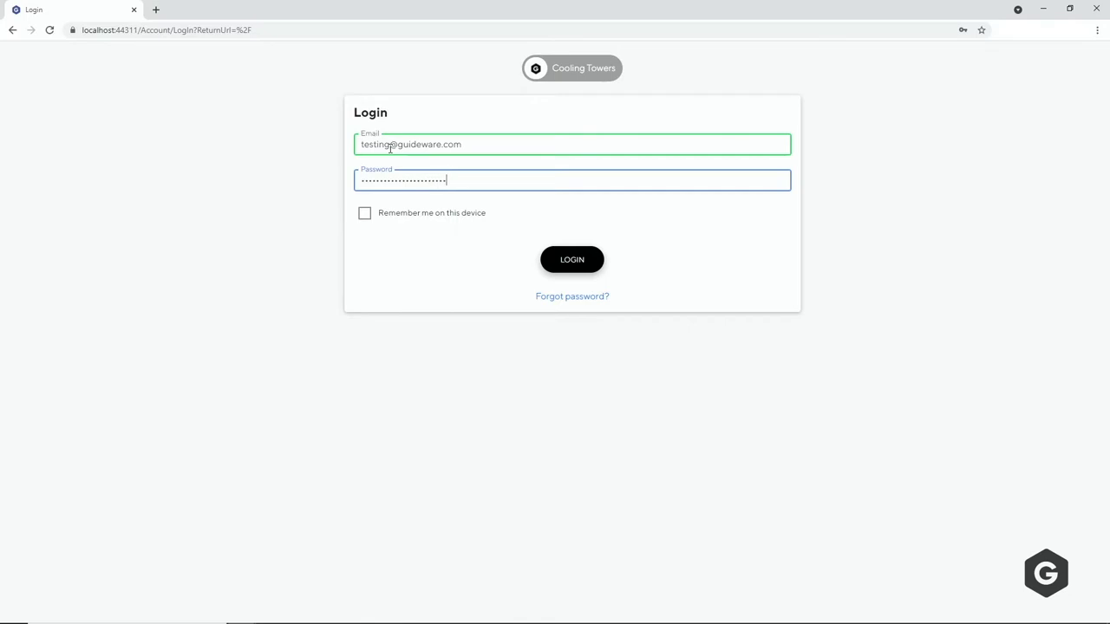
Log in to the site and start adding a new instrument from the required El Paso board action
{"action": "key", "text": "Return"}
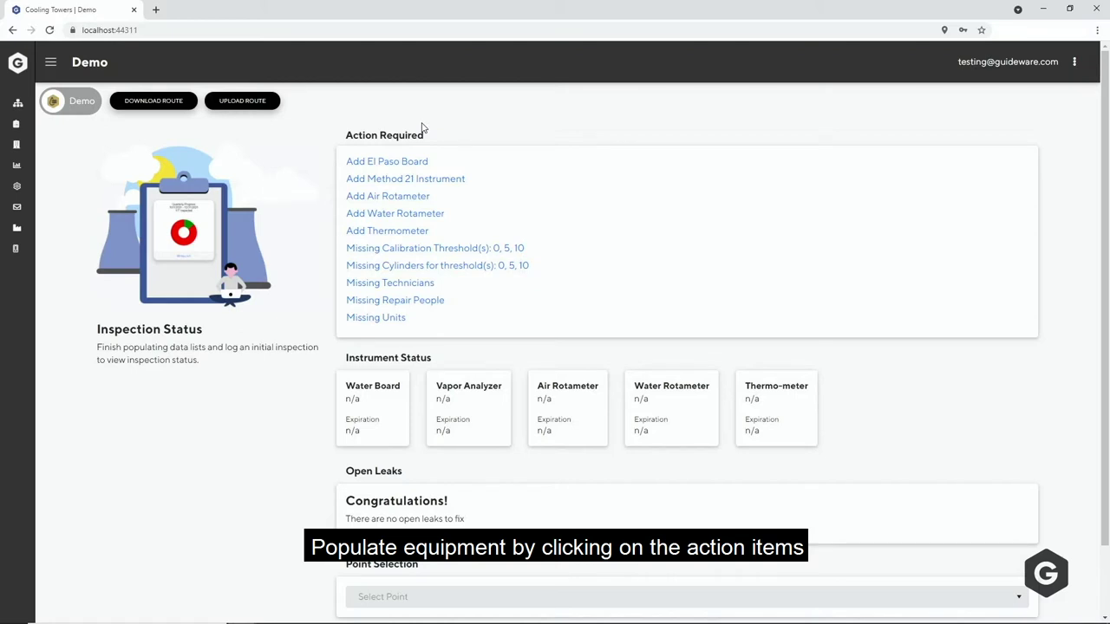
{"action": "left_click", "coordinate": [392, 162]}
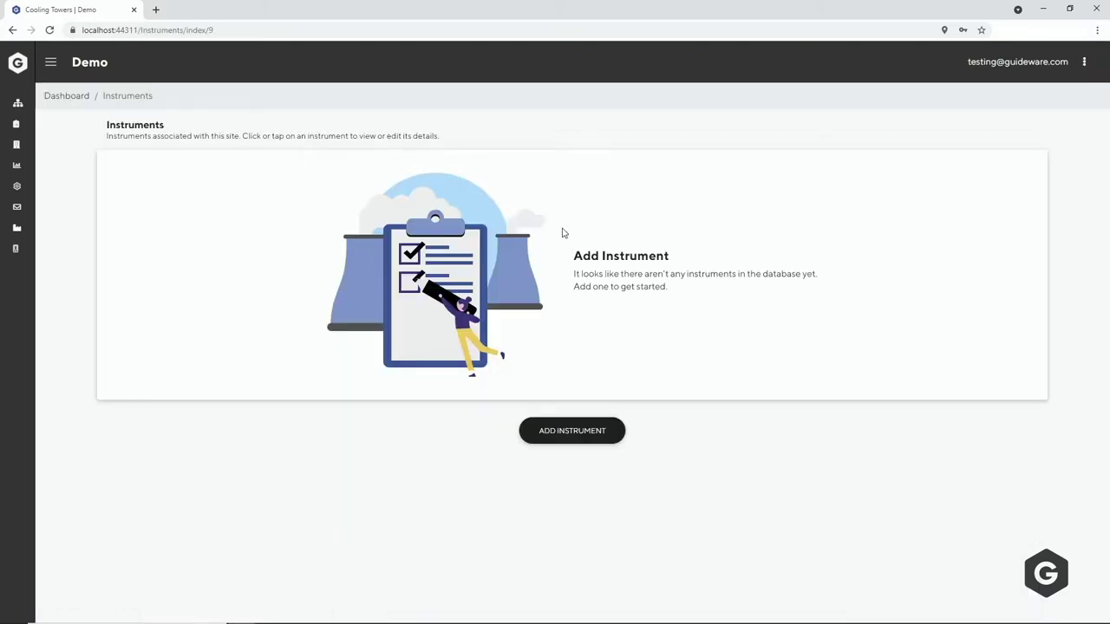
{"action": "left_click", "coordinate": [576, 430]}
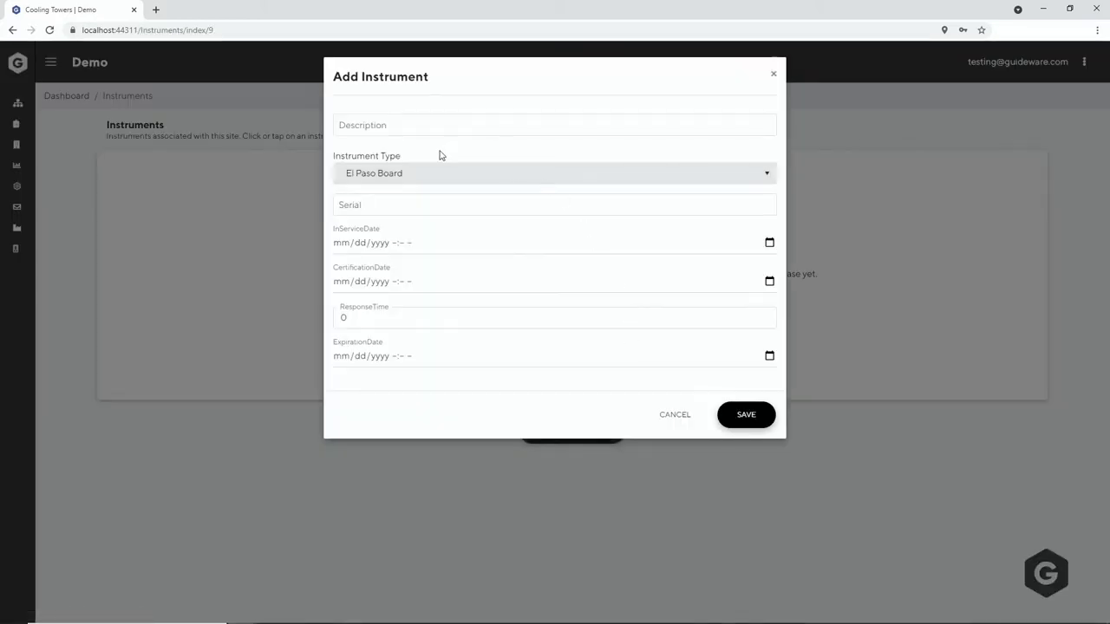
Enter the description "Water board" and serial 123456 for the new El Paso Board instrument
{"action": "left_click", "coordinate": [401, 124]}
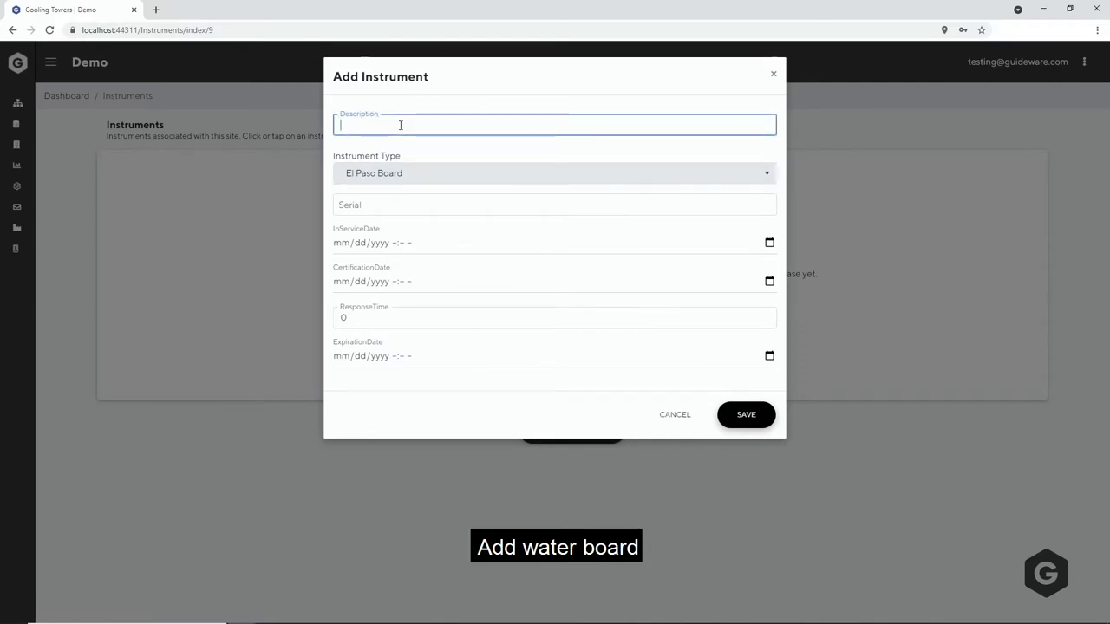
{"action": "type", "text": "Water"}
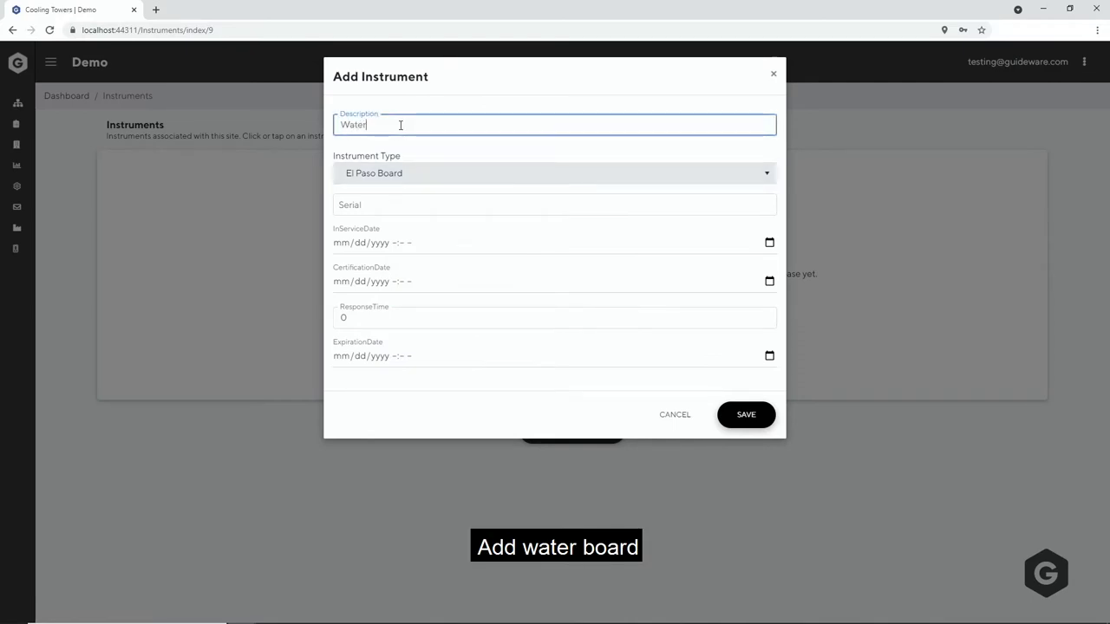
{"action": "type", "text": "b"}
{"action": "key", "text": "BackSpace"}
{"action": "left_click", "coordinate": [396, 208]}
{"action": "type", "text": "123456"}
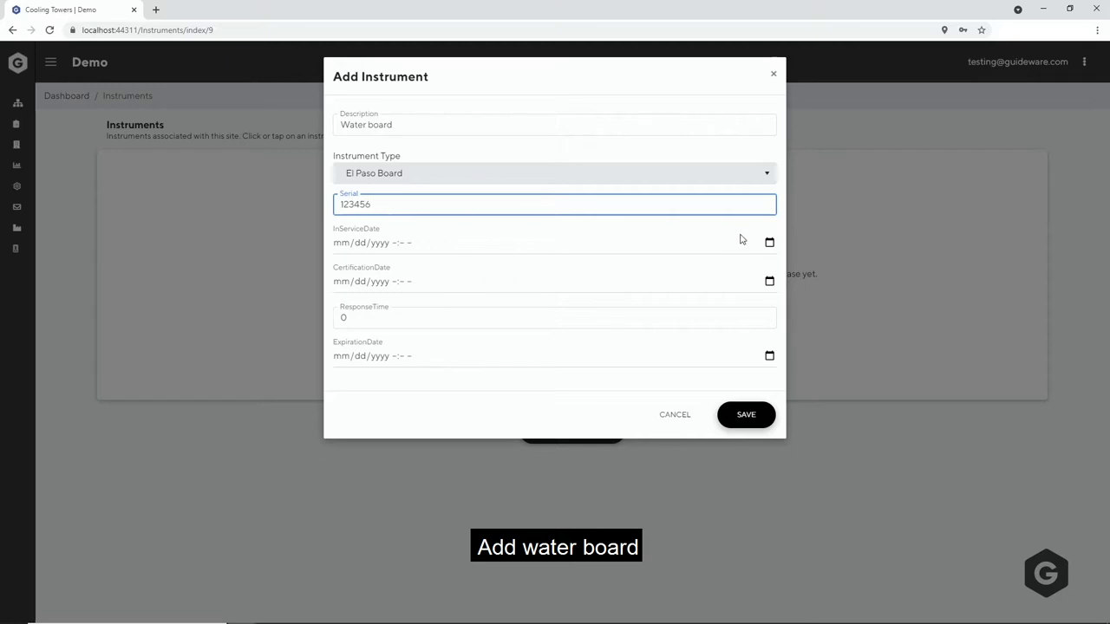
Set the water board's in-service date to today, 10/05/2021 11:51 AM
{"action": "left_click", "coordinate": [741, 240]}
{"action": "left_click", "coordinate": [769, 242]}
{"action": "left_click", "coordinate": [436, 405]}
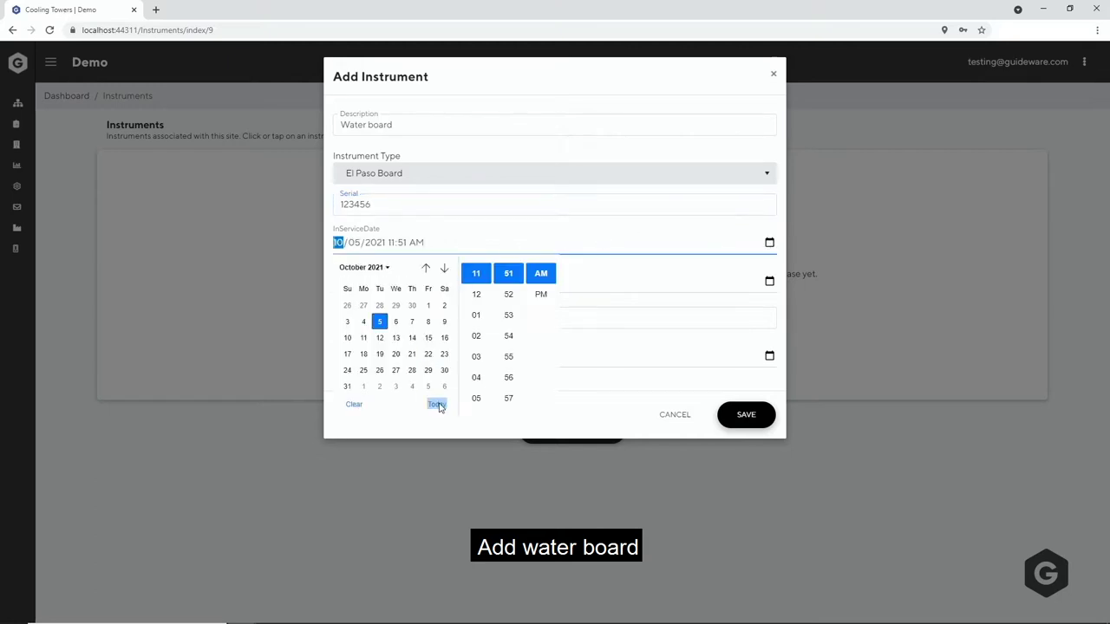
{"action": "left_click", "coordinate": [586, 238]}
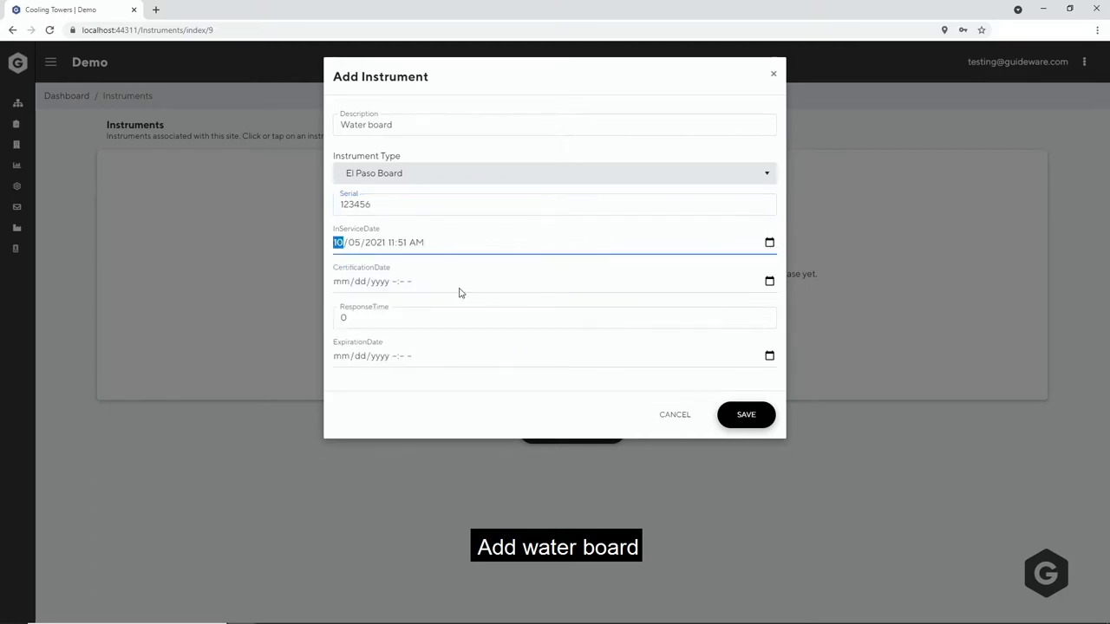
Set the water board's certification date to today, 10/05/2021 11:51 AM, and save the instrument
{"action": "left_click", "coordinate": [748, 415]}
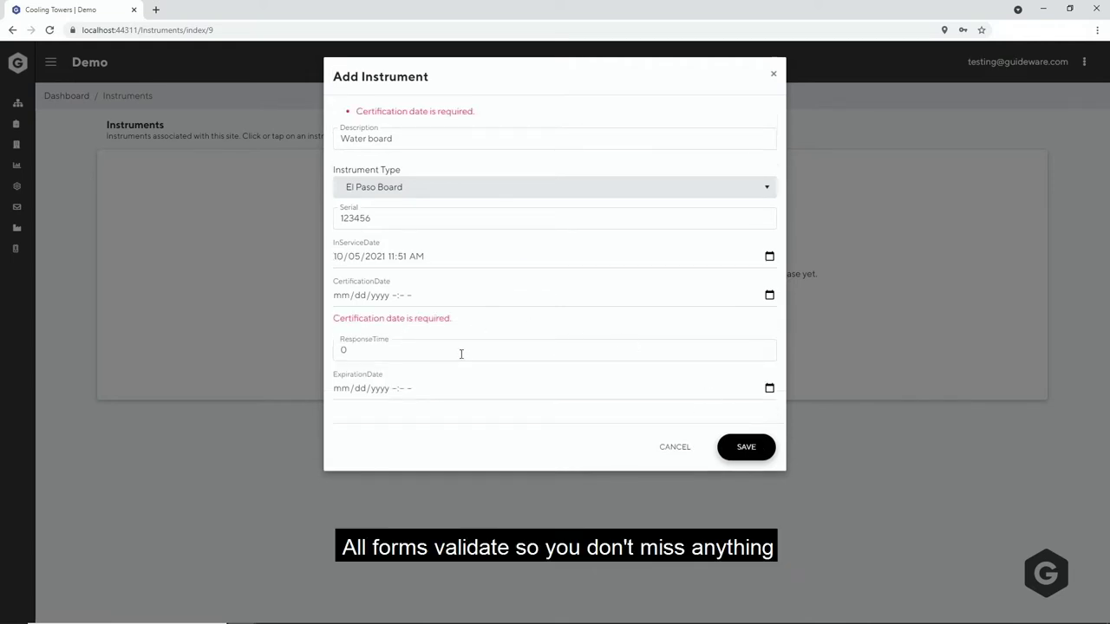
{"action": "left_click", "coordinate": [769, 296]}
{"action": "left_click", "coordinate": [436, 456]}
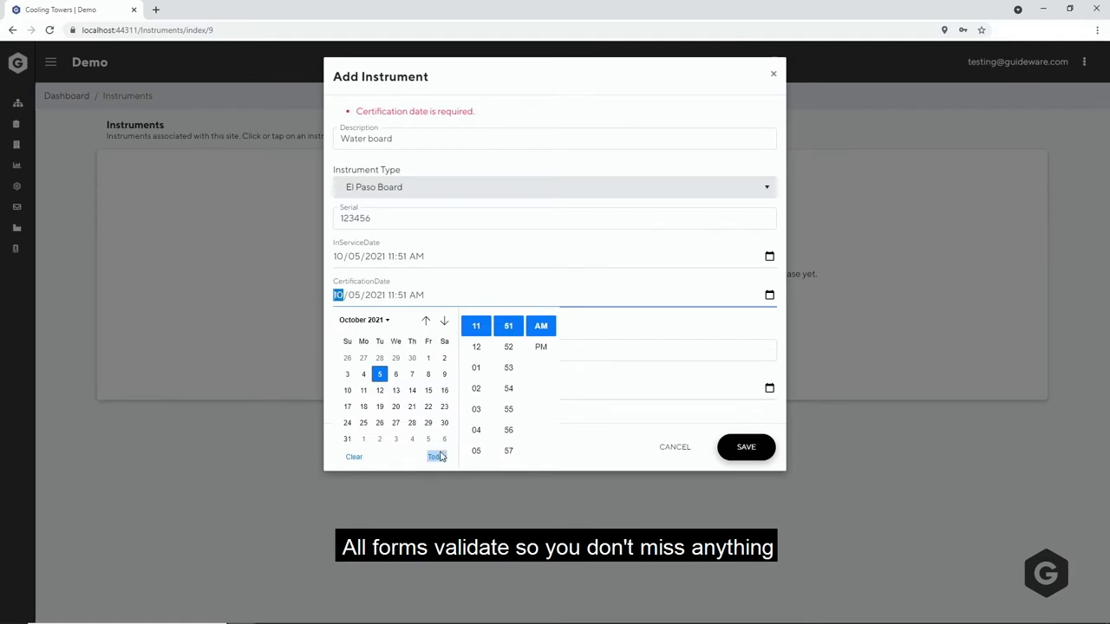
{"action": "left_click", "coordinate": [744, 453]}
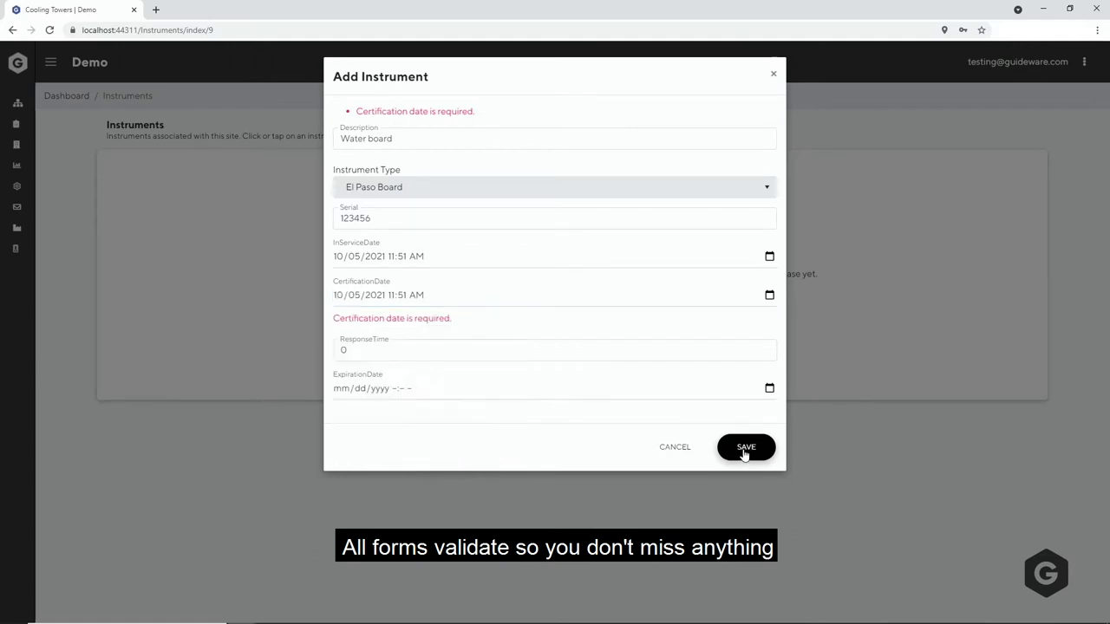
From the dashboard's Method 21 action, start a new instrument with description "TVA", type TVA 2020 and serial 123456
{"action": "left_click", "coordinate": [76, 102]}
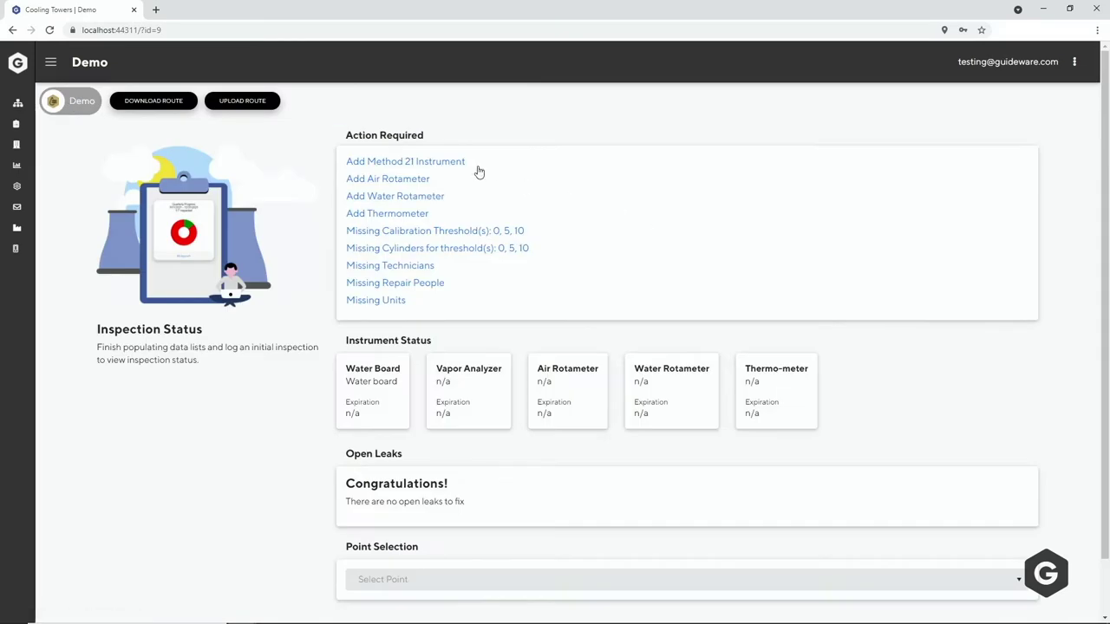
{"action": "left_click", "coordinate": [415, 161]}
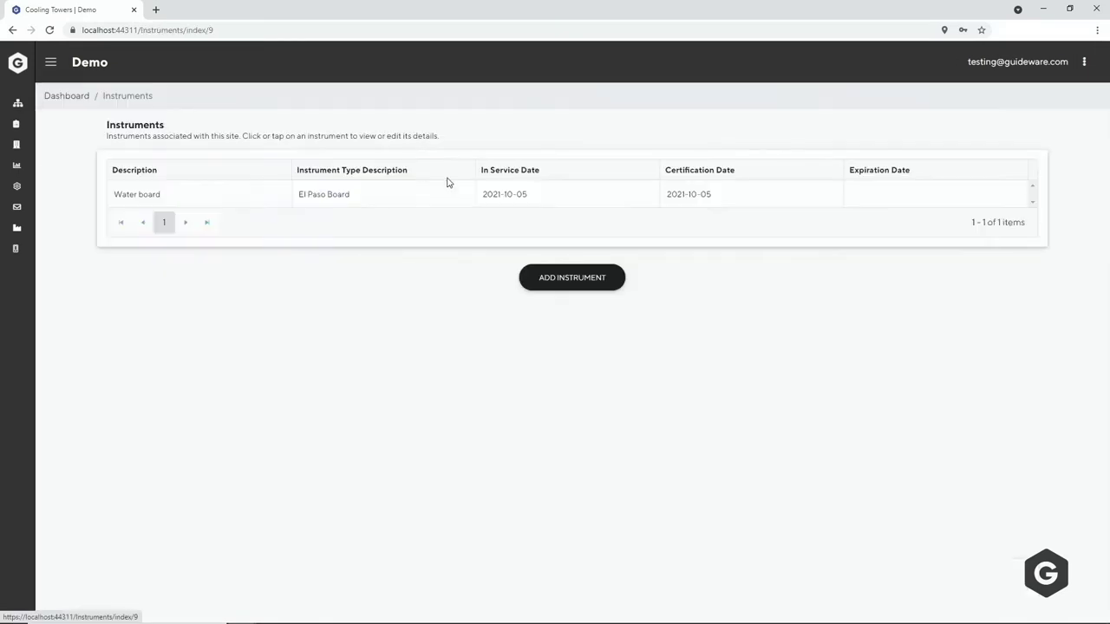
{"action": "left_click", "coordinate": [579, 279]}
{"action": "left_click", "coordinate": [402, 130]}
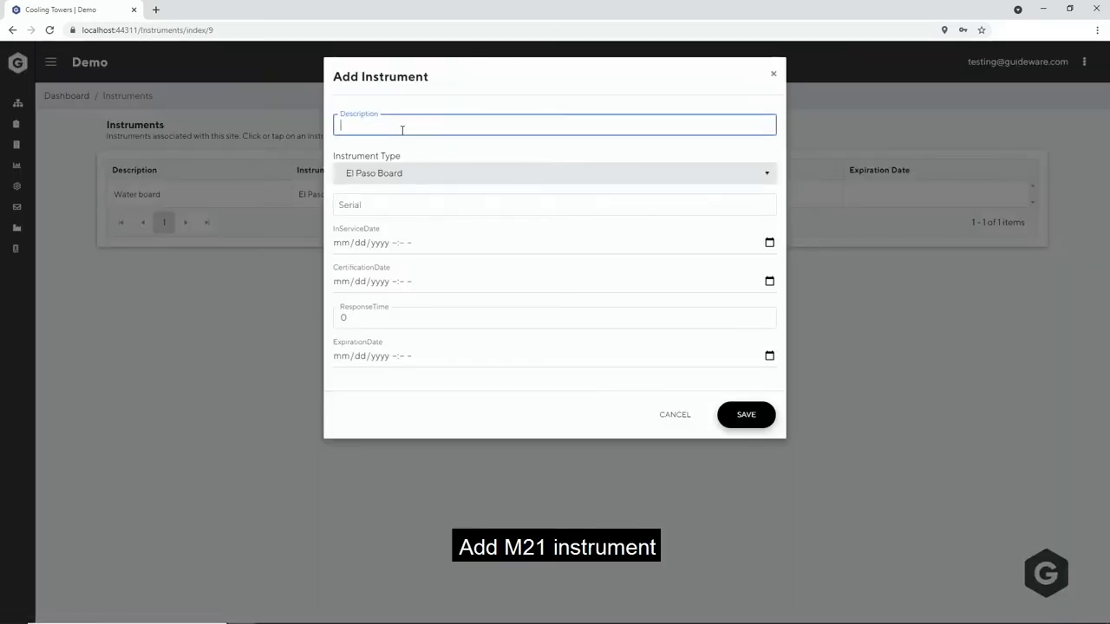
{"action": "left_click", "coordinate": [446, 174]}
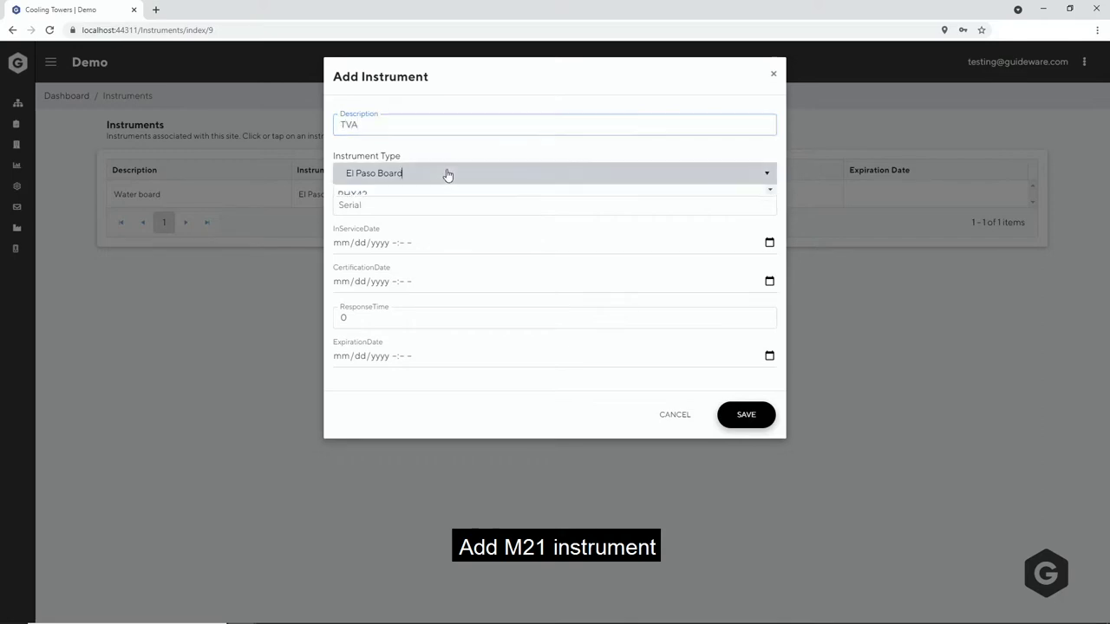
{"action": "left_click", "coordinate": [378, 247]}
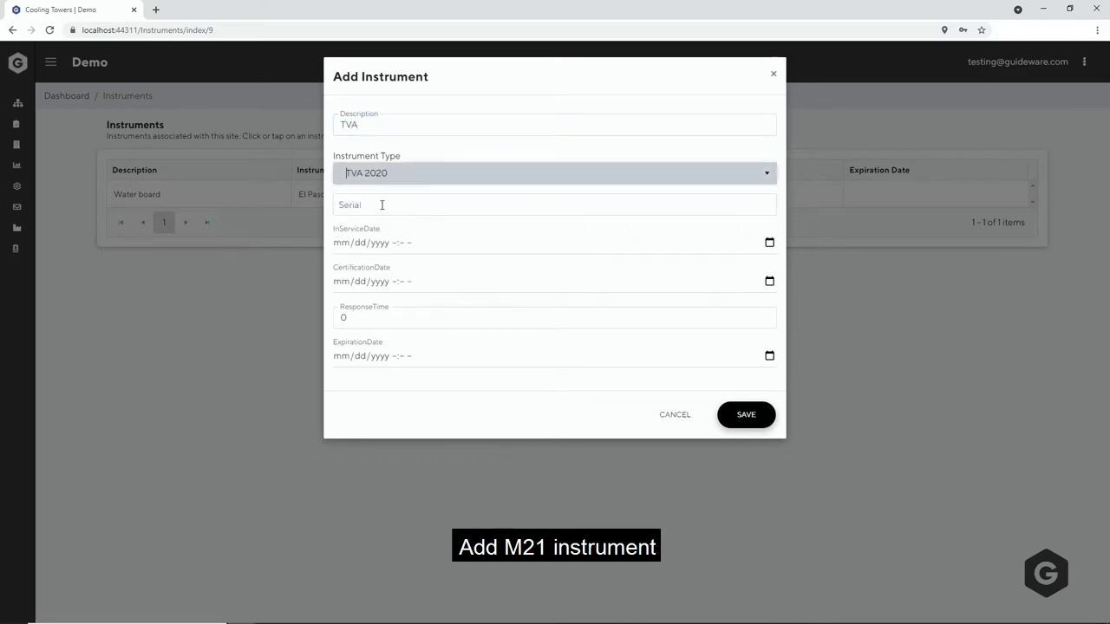
{"action": "left_click", "coordinate": [378, 206]}
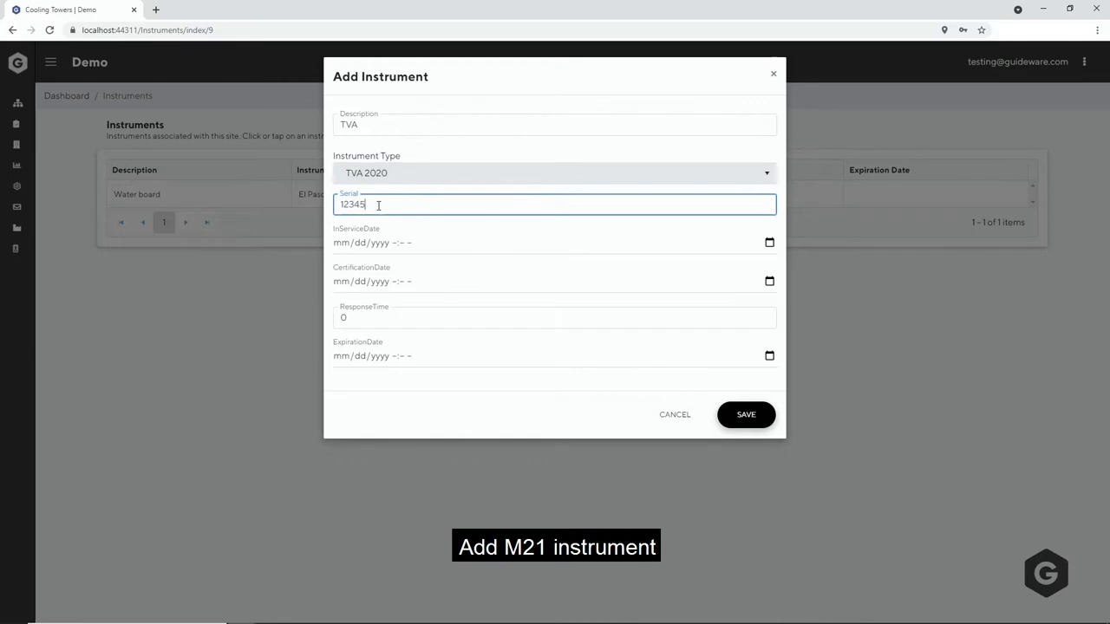
Set the TVA's in-service and certification dates to today, 10/05/2021 11:51 AM
{"action": "left_click", "coordinate": [769, 243]}
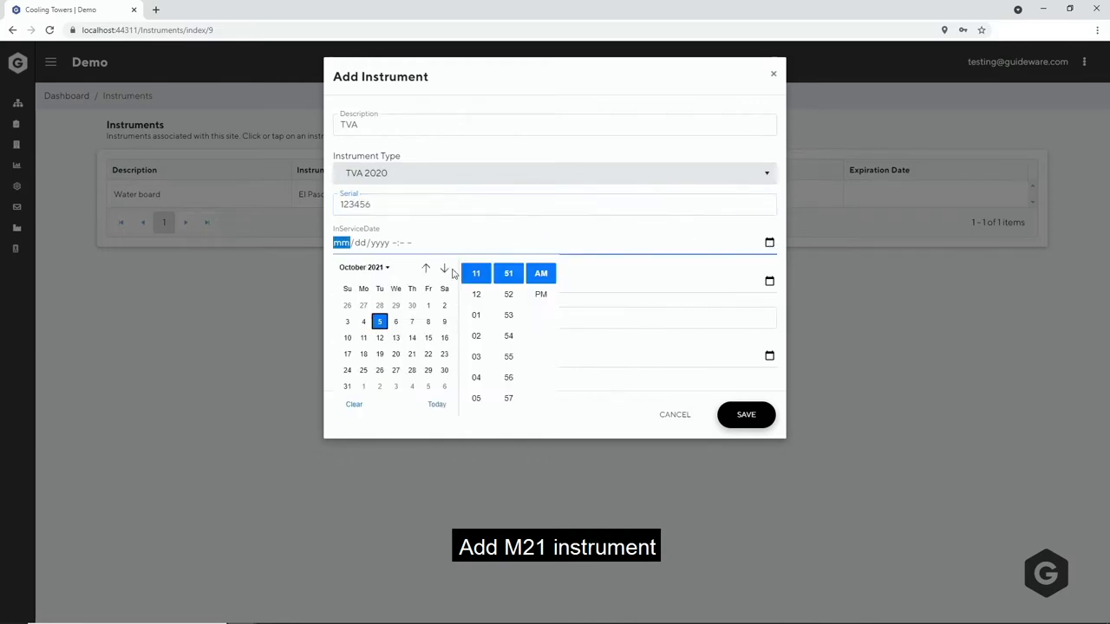
{"action": "left_click", "coordinate": [436, 405]}
{"action": "left_click", "coordinate": [770, 282]}
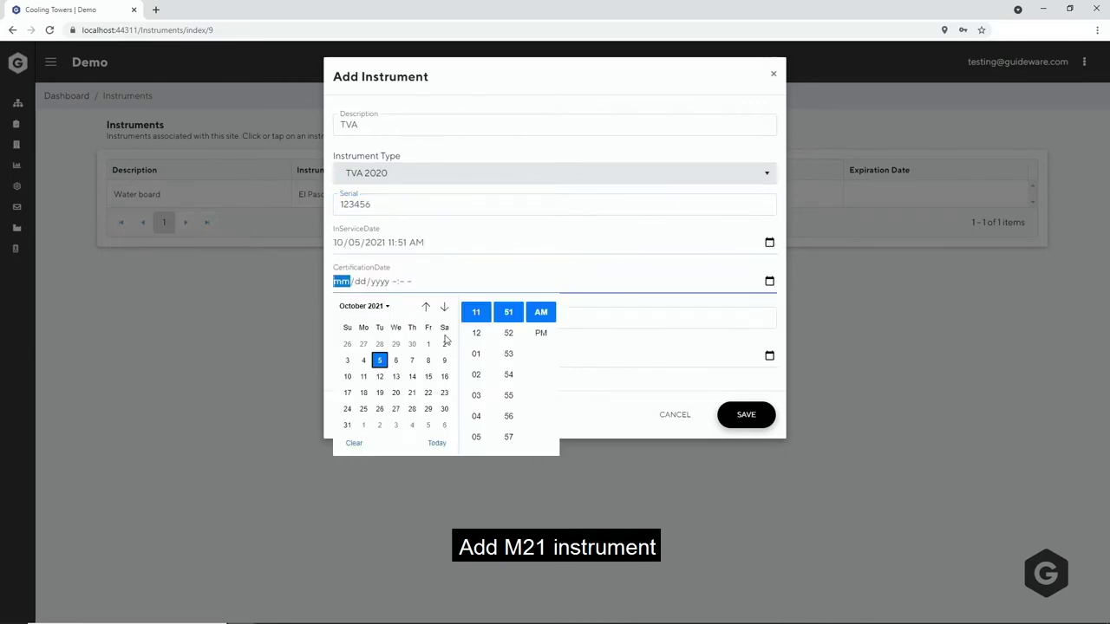
{"action": "left_click", "coordinate": [436, 444]}
{"action": "left_click", "coordinate": [460, 295]}
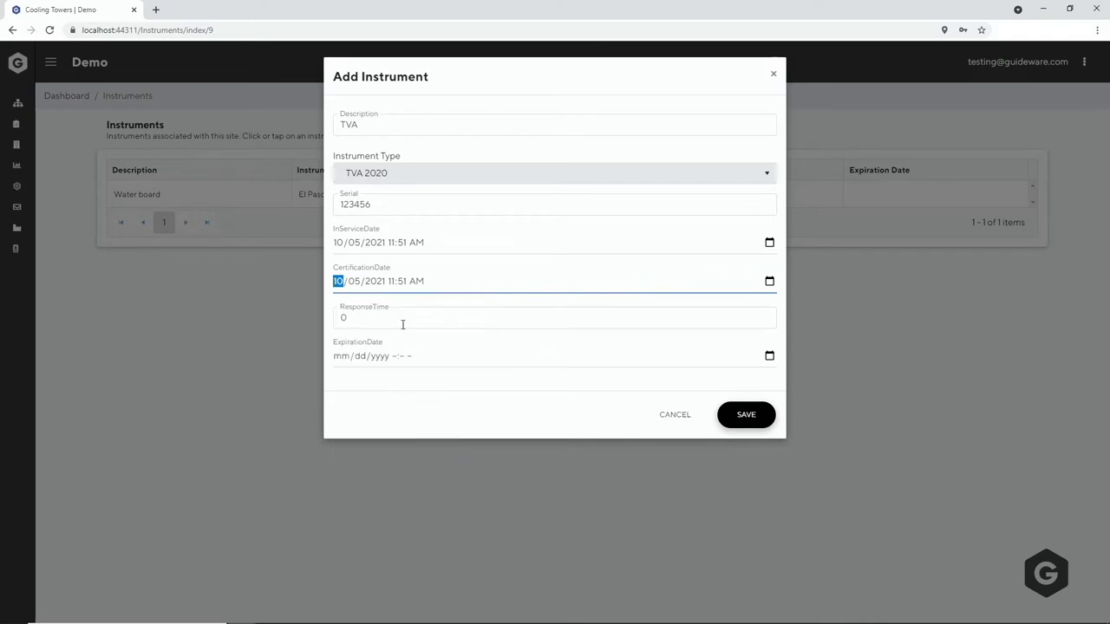
Set the TVA's response time to 1 and save the instrument
{"action": "left_click_drag", "start_coordinate": [396, 320], "coordinate": [300, 320]}
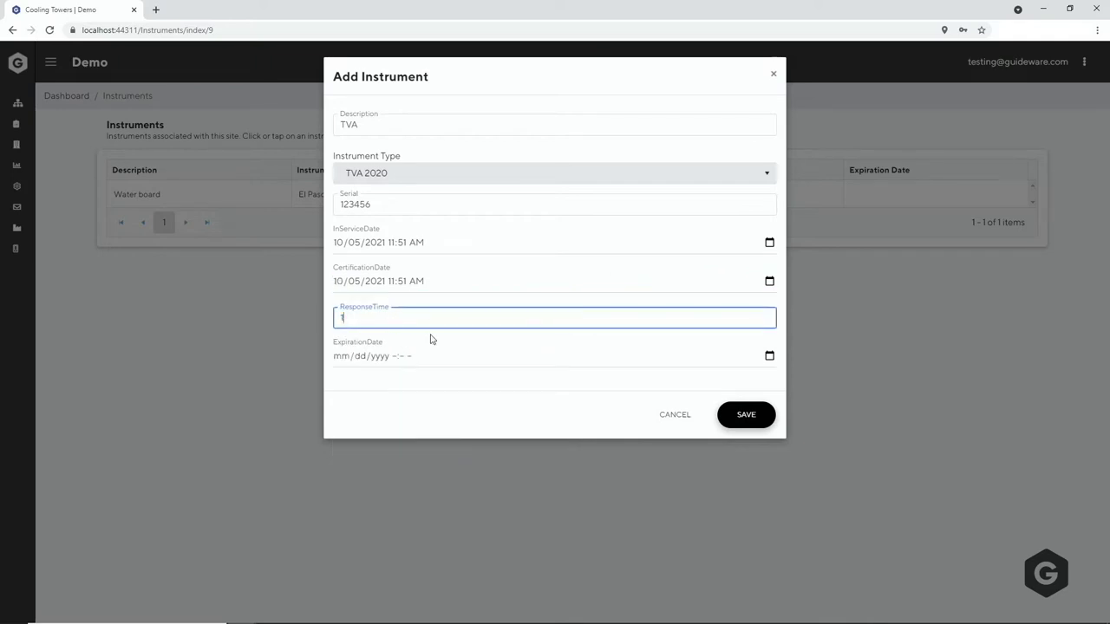
{"action": "type", "text": "1"}
{"action": "left_click", "coordinate": [740, 416]}
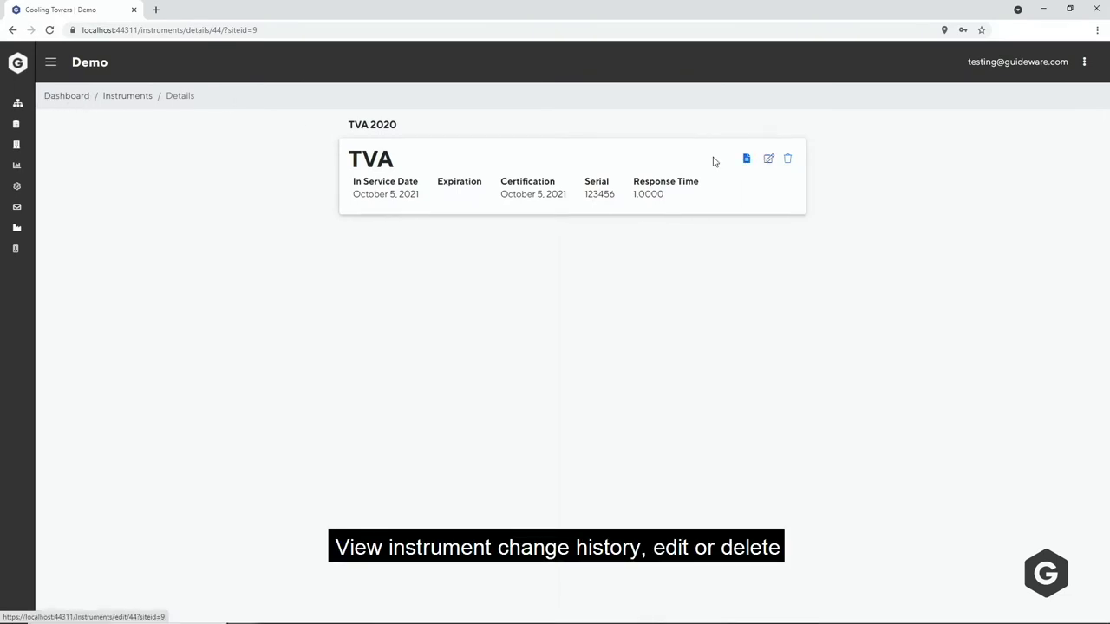
From the dashboard's air rotameter action, start a new instrument with type and description "Air Rotameter" and serial 123456
{"action": "left_click", "coordinate": [62, 95]}
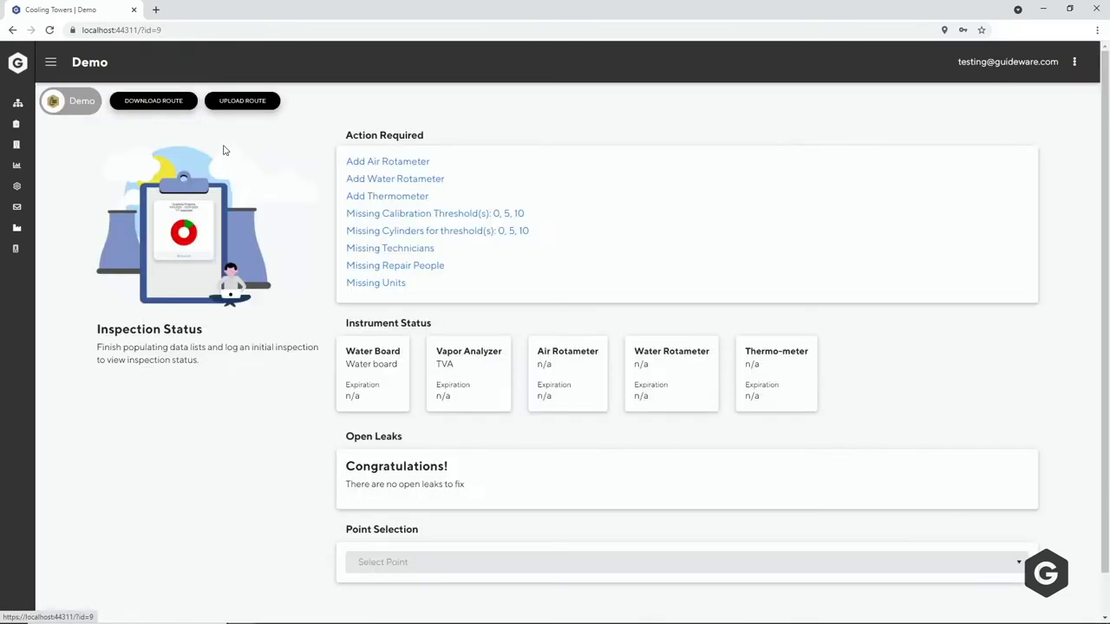
{"action": "left_click", "coordinate": [386, 161]}
{"action": "left_click", "coordinate": [562, 307]}
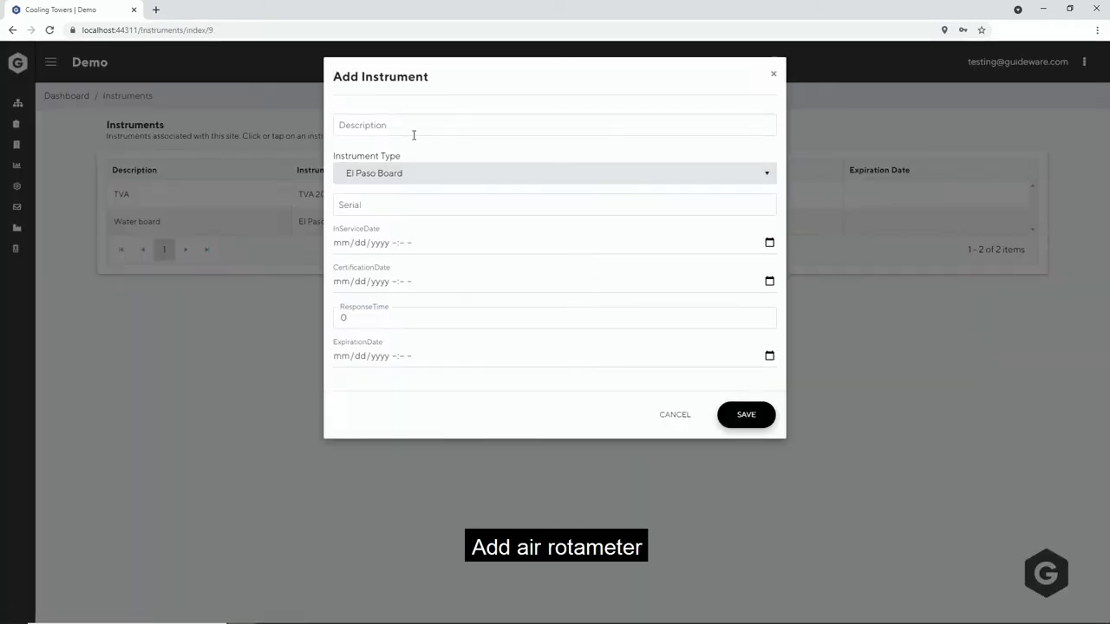
{"action": "left_click", "coordinate": [411, 173]}
{"action": "left_click", "coordinate": [396, 211]}
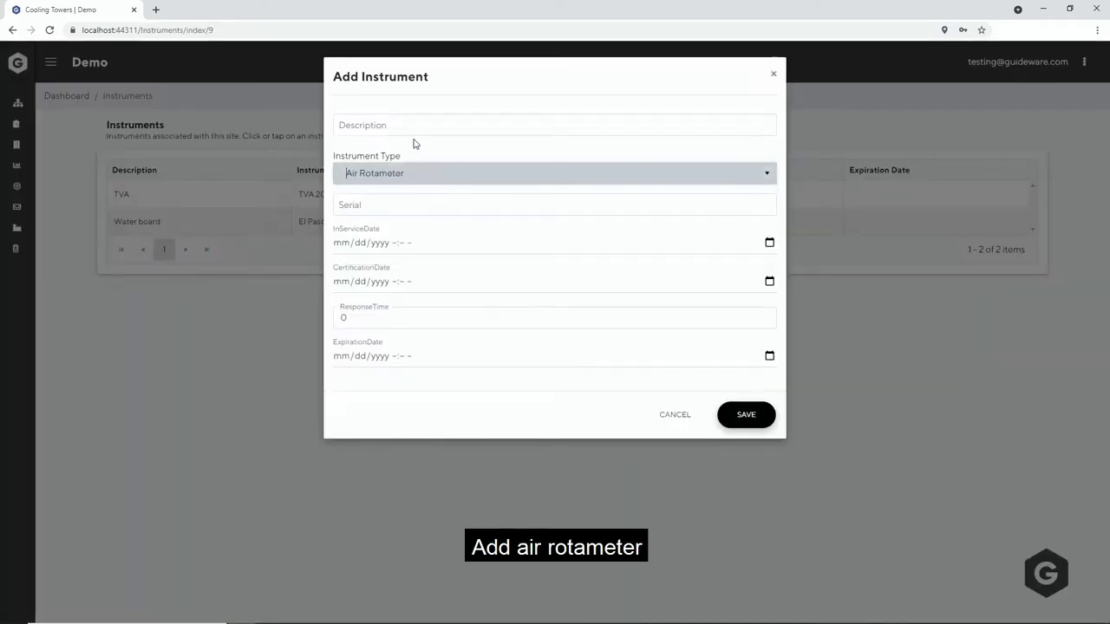
{"action": "left_click", "coordinate": [401, 125]}
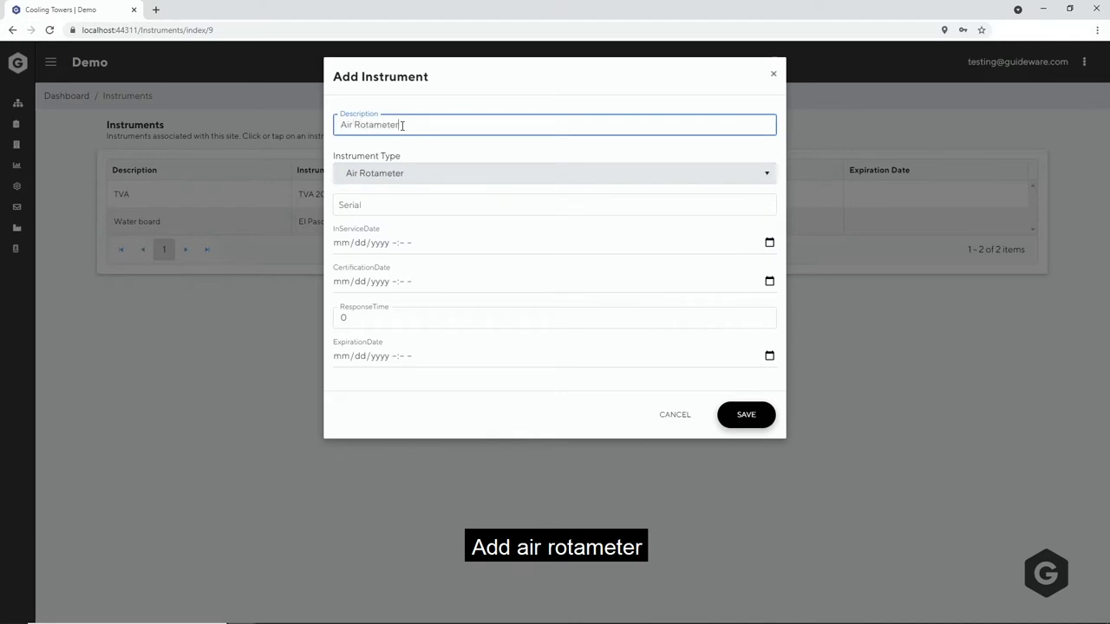
{"action": "left_click", "coordinate": [381, 205]}
{"action": "type", "text": "123456"}
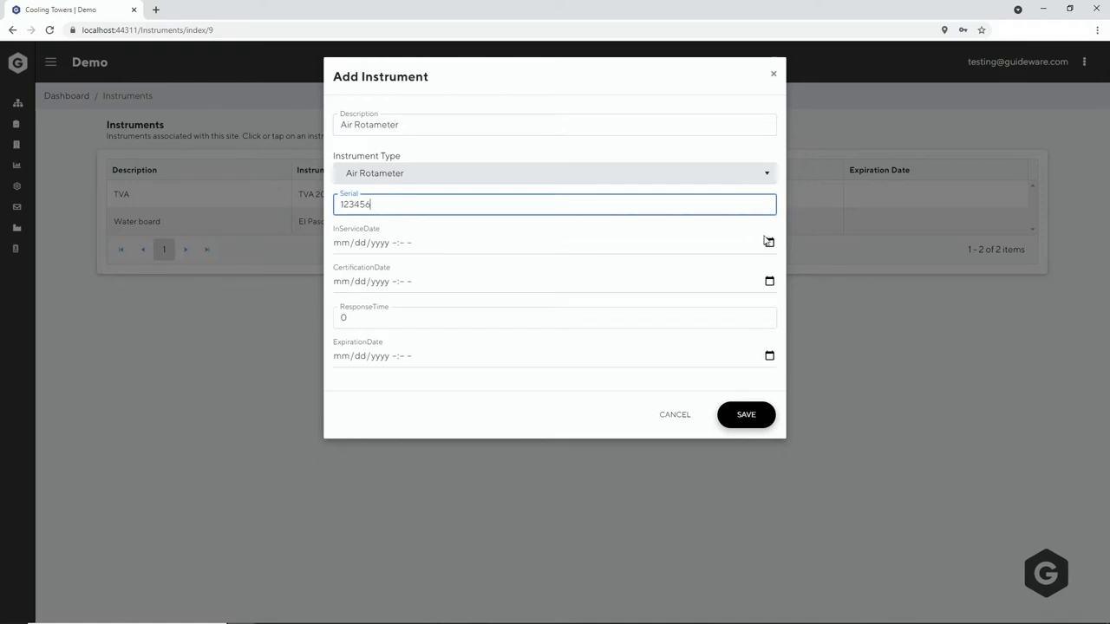
Set the air rotameter's in-service and certification dates to today, 10/05/2021 11:52 AM
{"action": "left_click", "coordinate": [768, 242]}
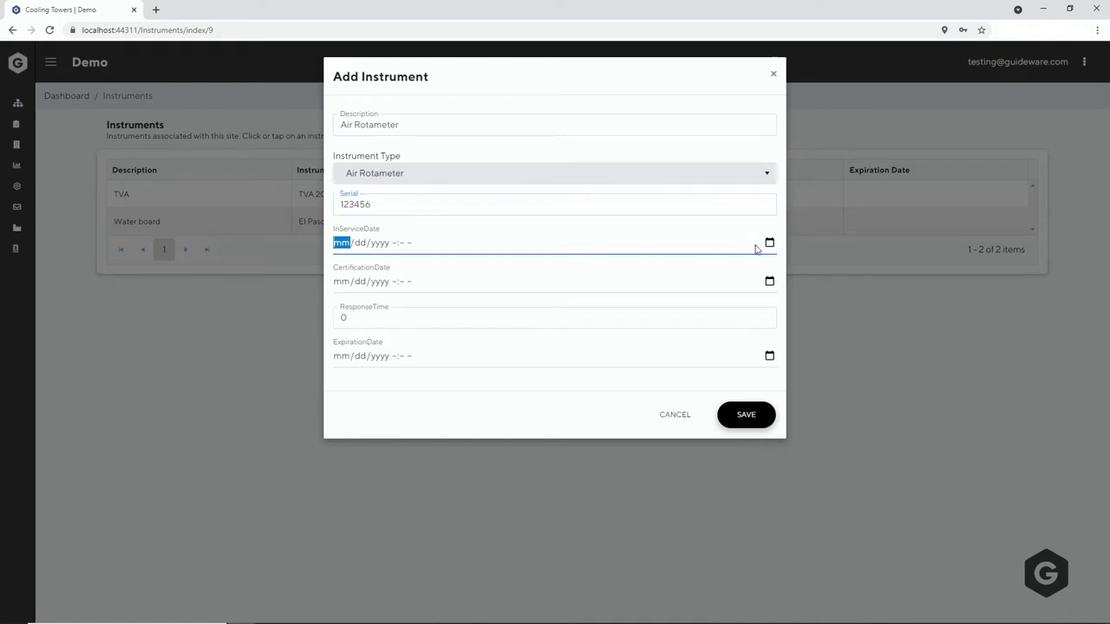
{"action": "left_click", "coordinate": [769, 242]}
{"action": "left_click", "coordinate": [436, 404]}
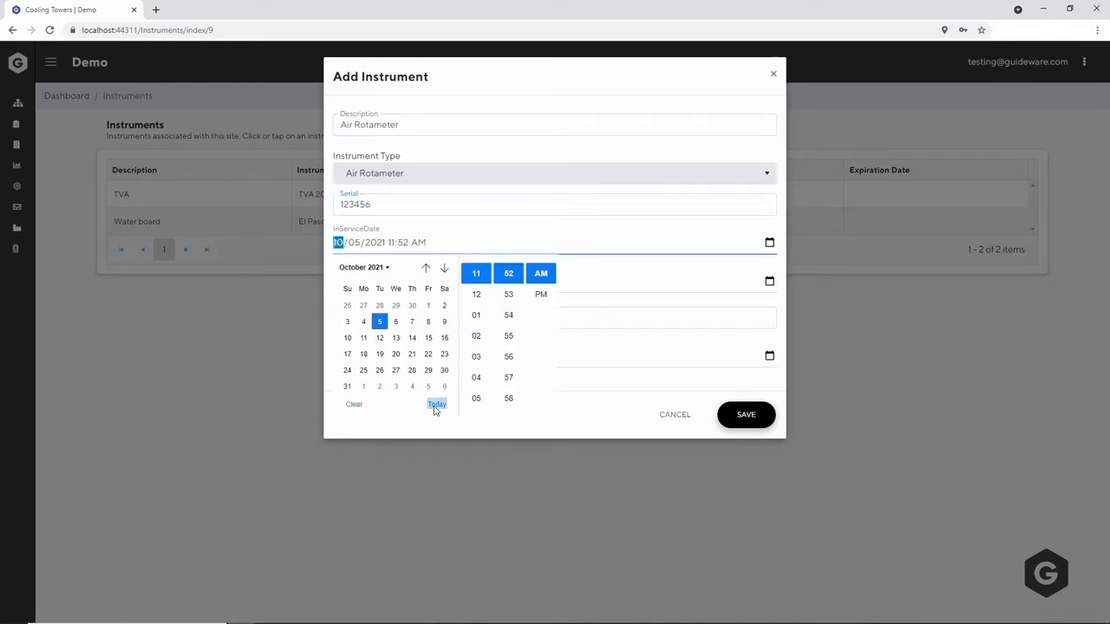
{"action": "left_click", "coordinate": [746, 290]}
{"action": "left_click", "coordinate": [436, 443]}
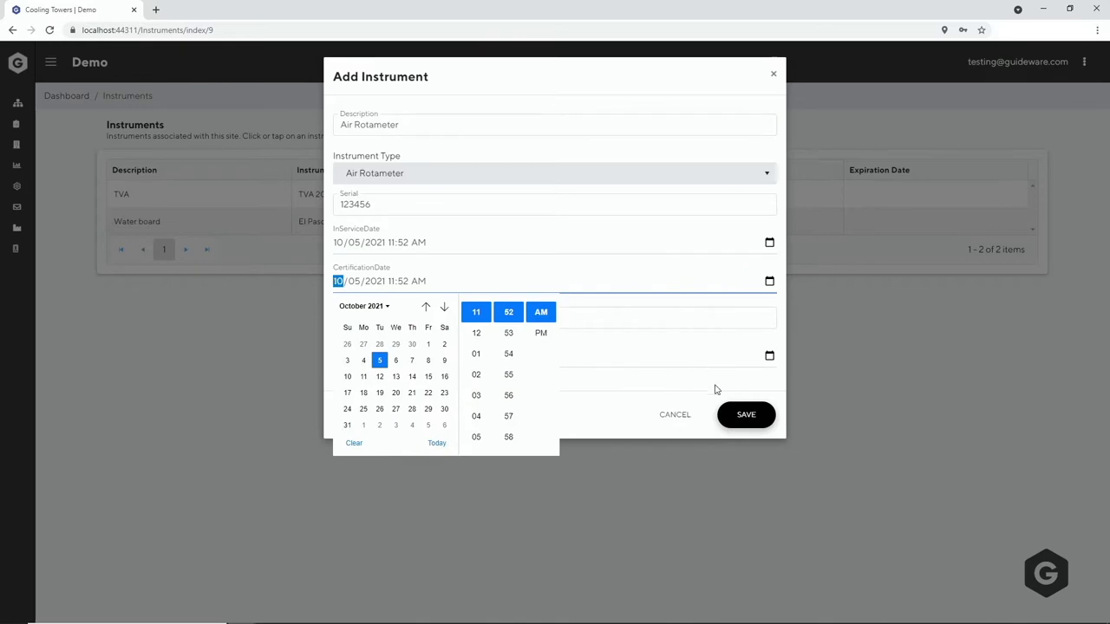
Set the air rotameter's expiration date to October 6, 2021 and save the instrument
{"action": "left_click", "coordinate": [744, 416]}
{"action": "left_click", "coordinate": [769, 370]}
{"action": "left_click", "coordinate": [436, 531]}
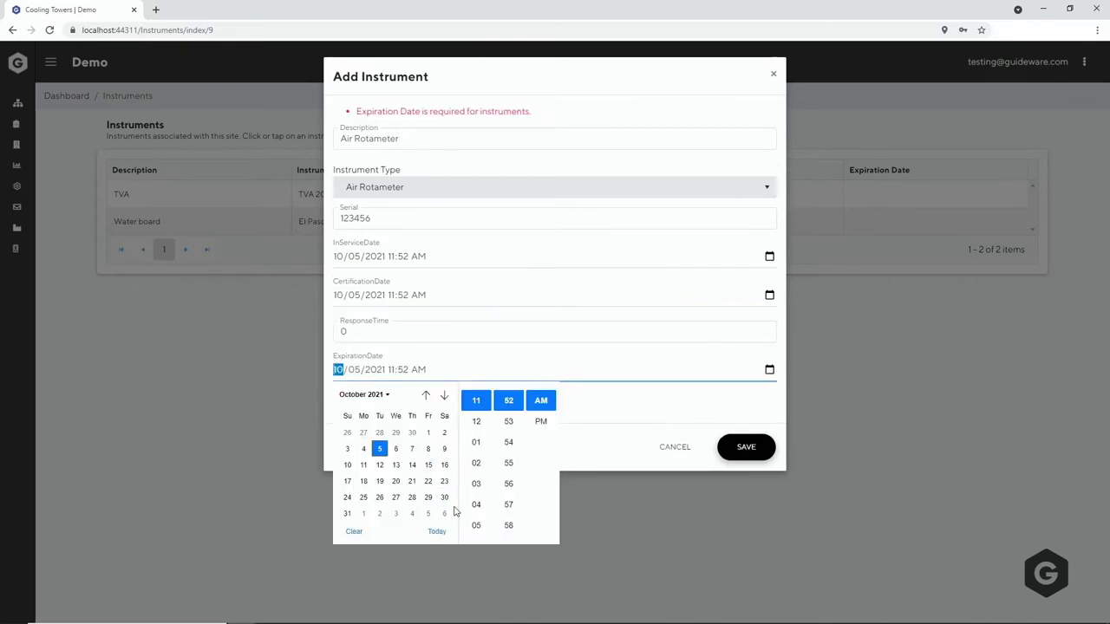
{"action": "left_click", "coordinate": [397, 449]}
{"action": "left_click", "coordinate": [744, 449]}
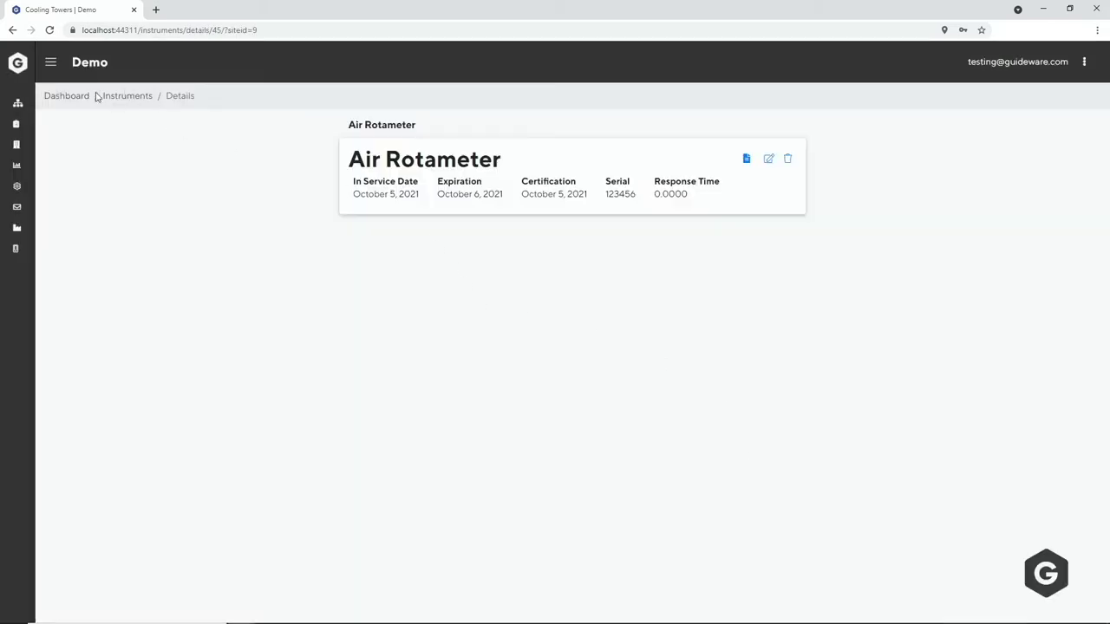
From the dashboard's water rotameter action, start a new instrument with type and description "Water Rotameter" and serial 123456
{"action": "left_click", "coordinate": [56, 97]}
{"action": "left_click", "coordinate": [380, 167]}
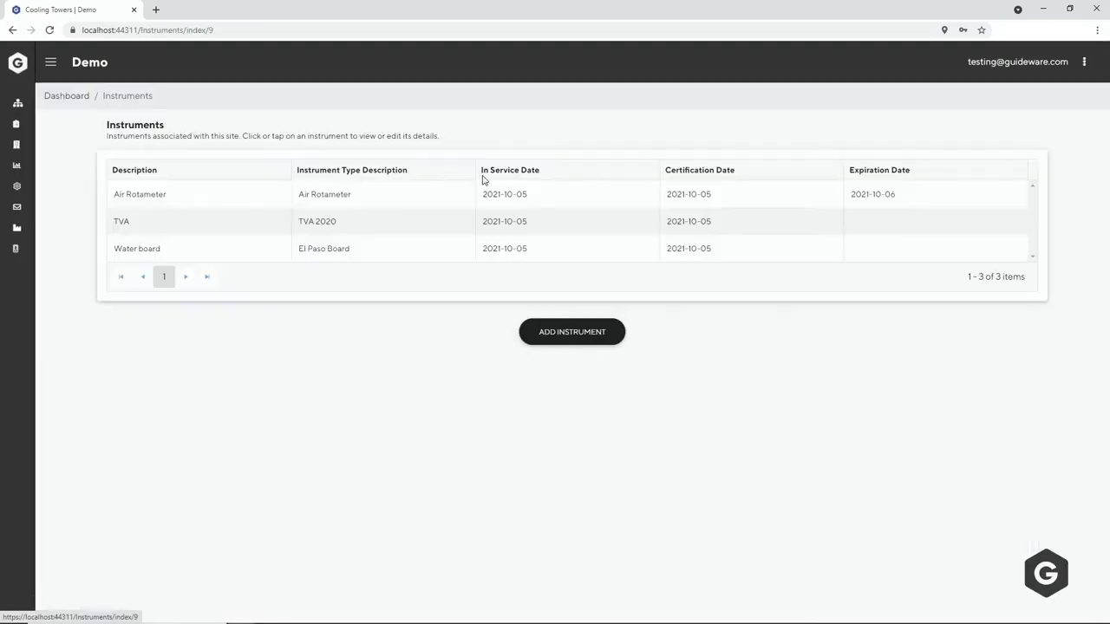
{"action": "left_click", "coordinate": [572, 333]}
{"action": "left_click", "coordinate": [416, 178]}
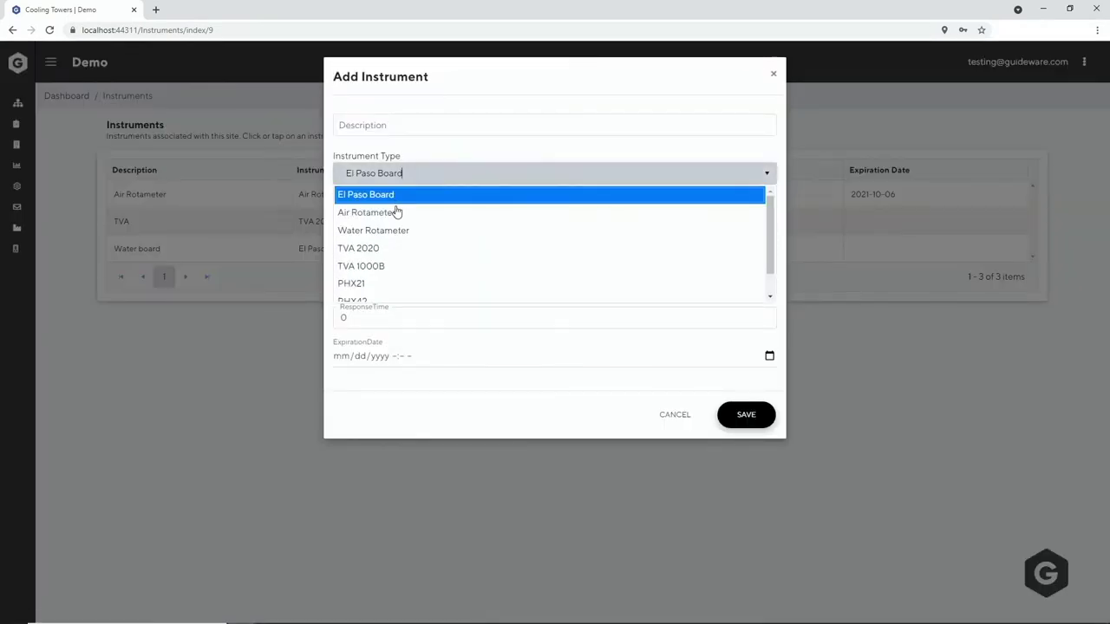
{"action": "left_click", "coordinate": [373, 230]}
{"action": "left_click", "coordinate": [388, 126]}
{"action": "type", "text": "Water Rotameter"}
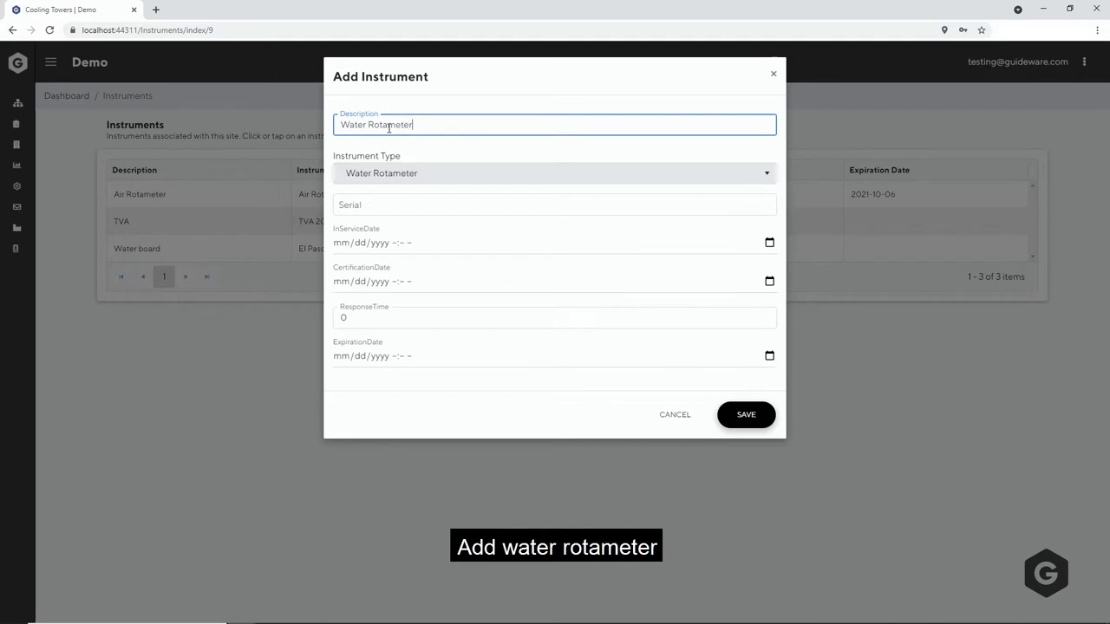
{"action": "left_click", "coordinate": [387, 211]}
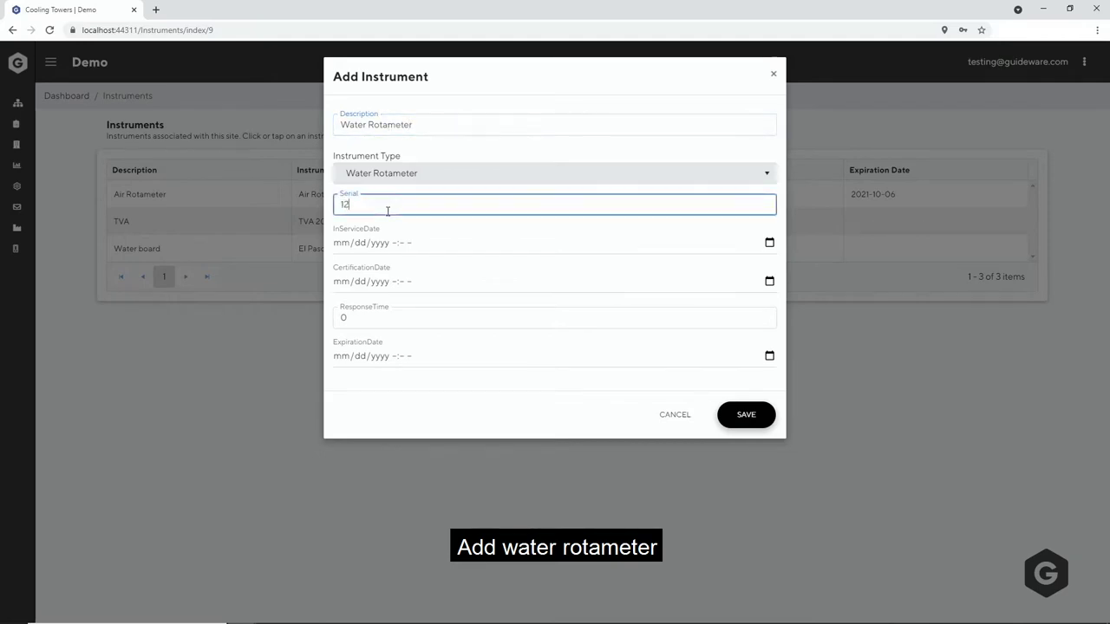
Set the water rotameter's in-service and certification dates to today, 10/05/2021 11:52 AM
{"action": "left_click", "coordinate": [769, 242]}
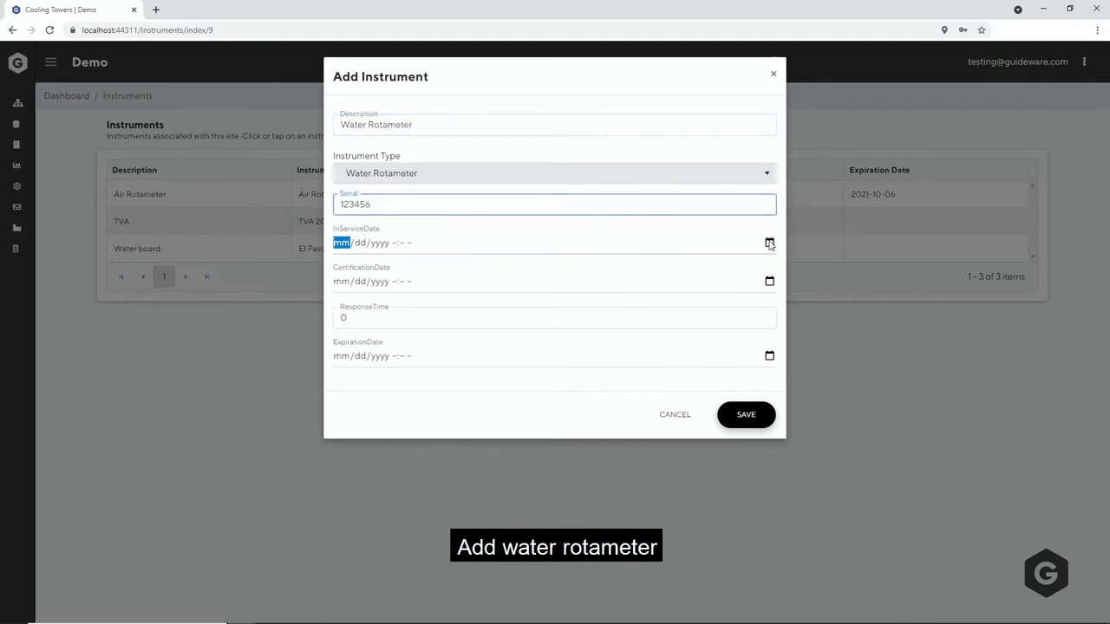
{"action": "left_click", "coordinate": [436, 404]}
{"action": "left_click", "coordinate": [770, 281]}
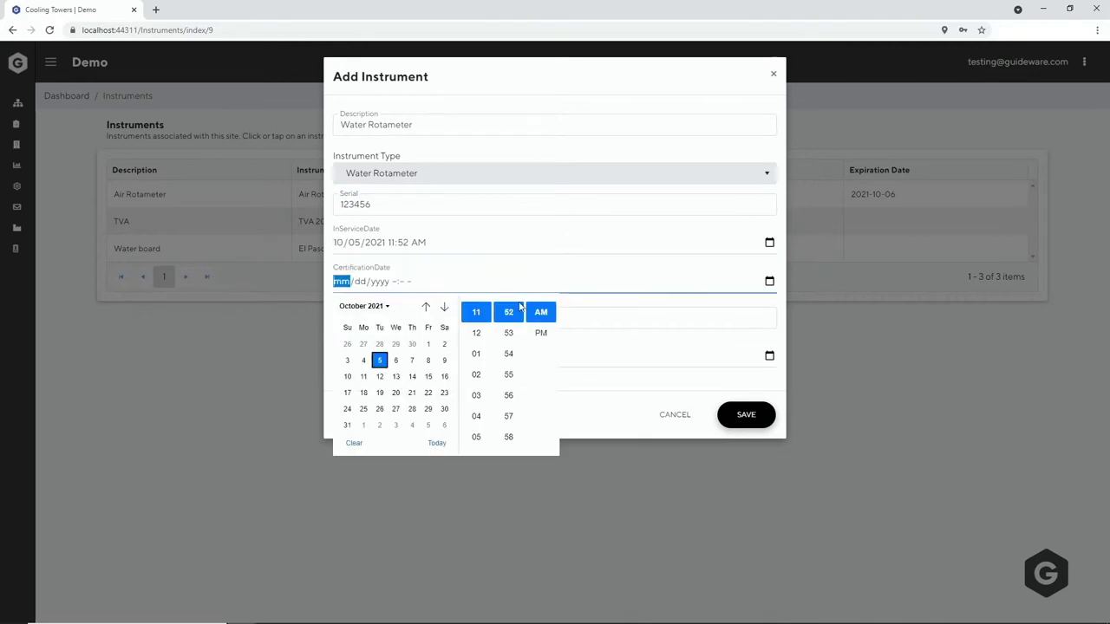
{"action": "left_click", "coordinate": [437, 443]}
Set the water rotameter's expiration date to October 6, 2021 and save the instrument
{"action": "left_click", "coordinate": [769, 355]}
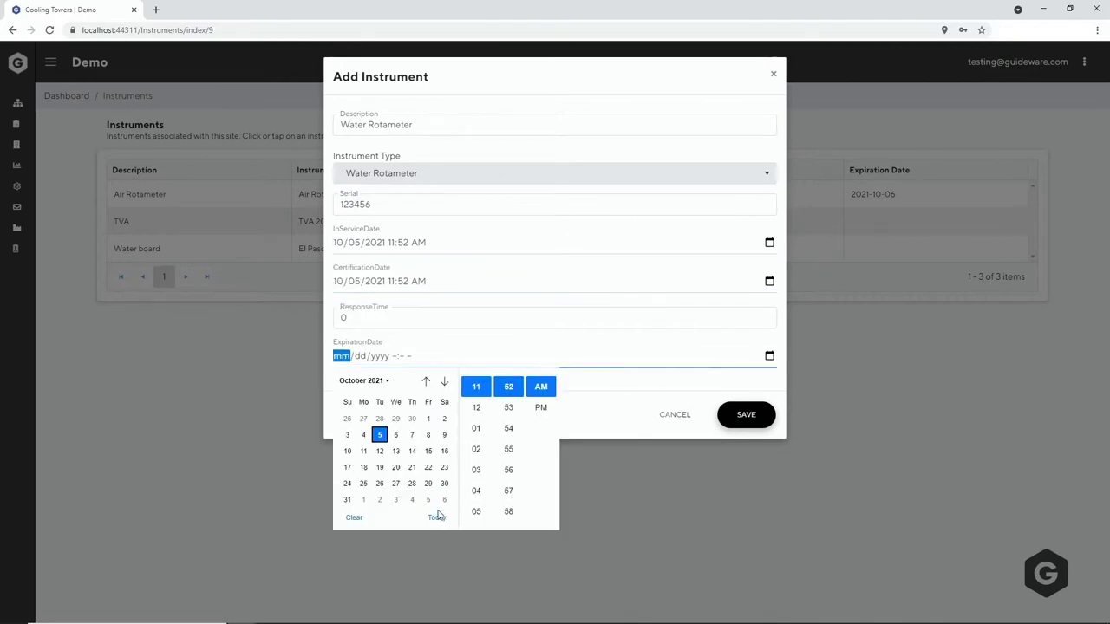
{"action": "left_click", "coordinate": [395, 434]}
{"action": "left_click", "coordinate": [625, 343]}
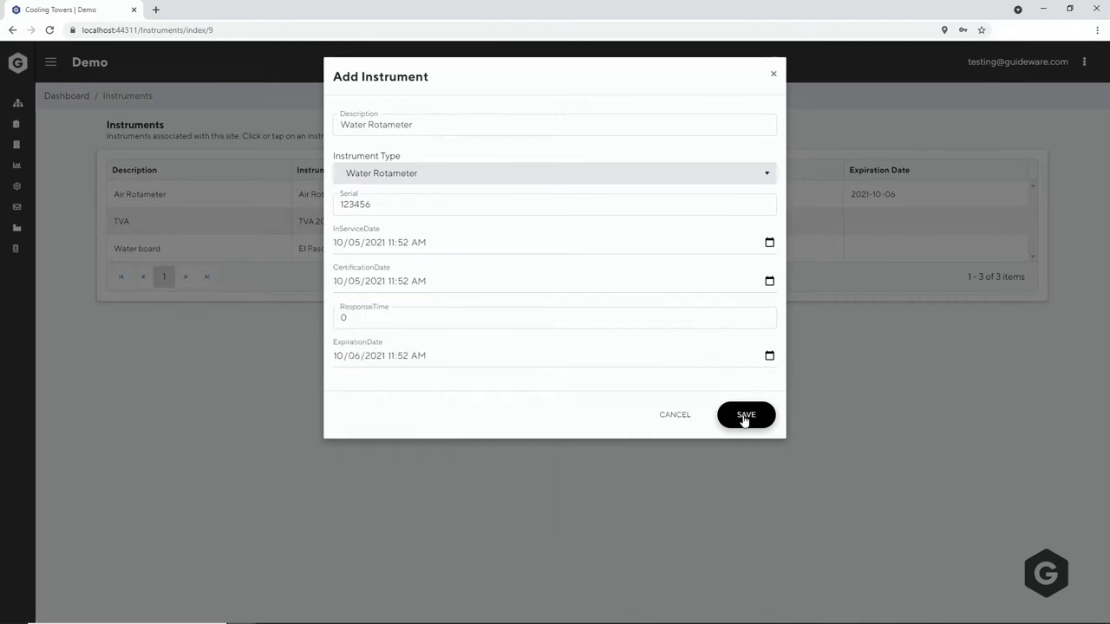
{"action": "left_click", "coordinate": [744, 415]}
From the dashboard's thermometer action, start a new instrument with description and type "Thermometer" and serial 123456
{"action": "left_click", "coordinate": [77, 98]}
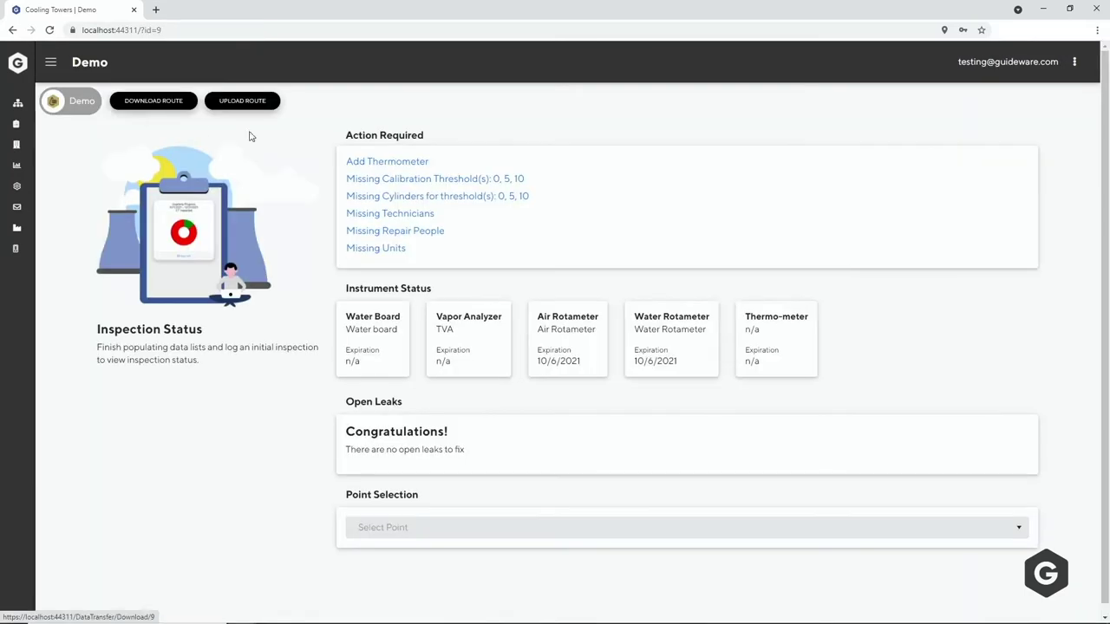
{"action": "left_click", "coordinate": [389, 163]}
{"action": "left_click", "coordinate": [564, 364]}
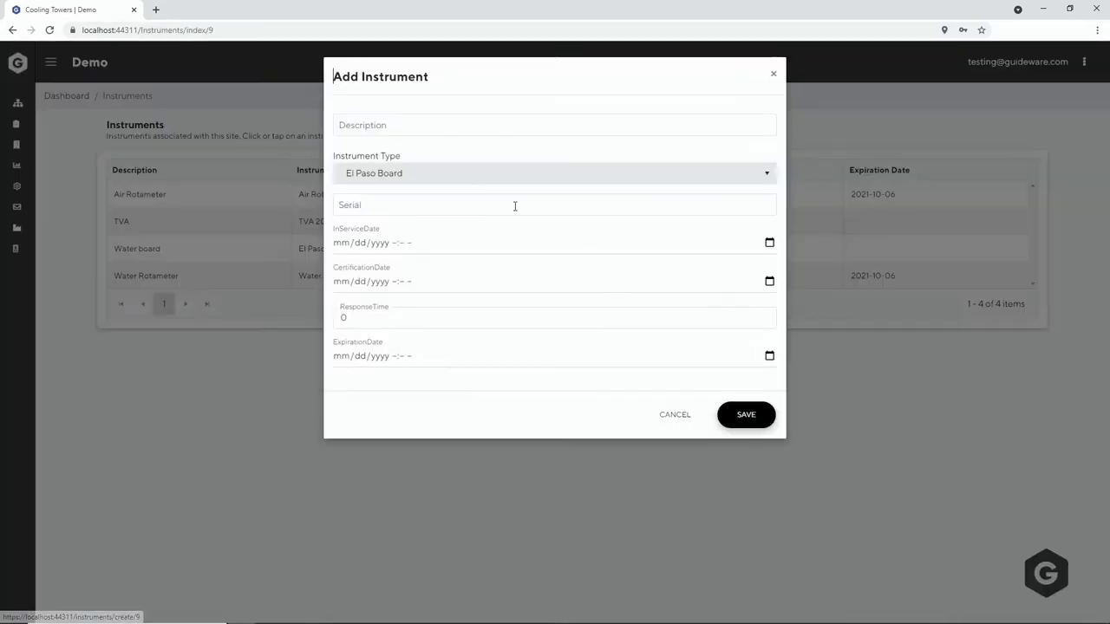
{"action": "left_click", "coordinate": [416, 128]}
{"action": "type", "text": "Thermometer"}
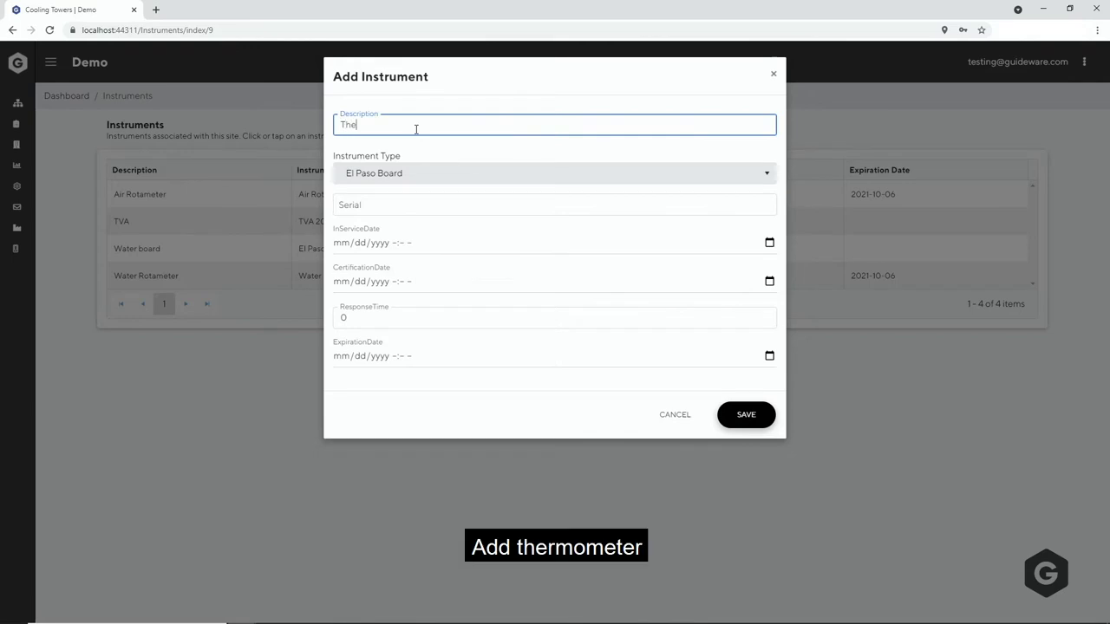
{"action": "left_click", "coordinate": [436, 184]}
{"action": "scroll", "coordinate": [381, 254], "scroll_direction": "down", "scroll_amount": 1}
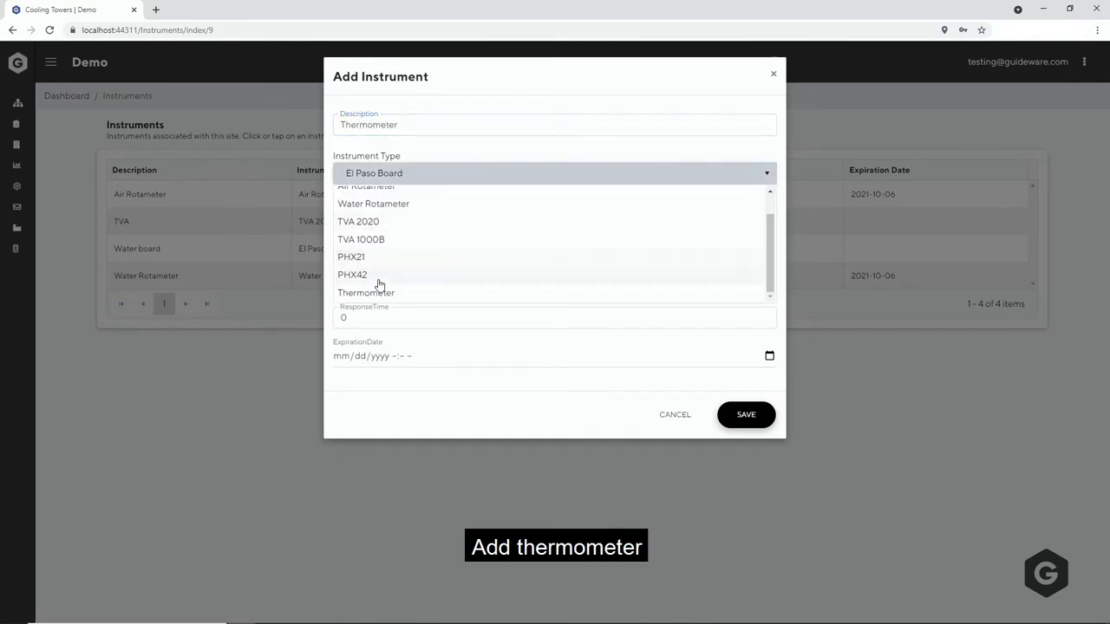
{"action": "left_click", "coordinate": [381, 292]}
{"action": "left_click", "coordinate": [382, 205]}
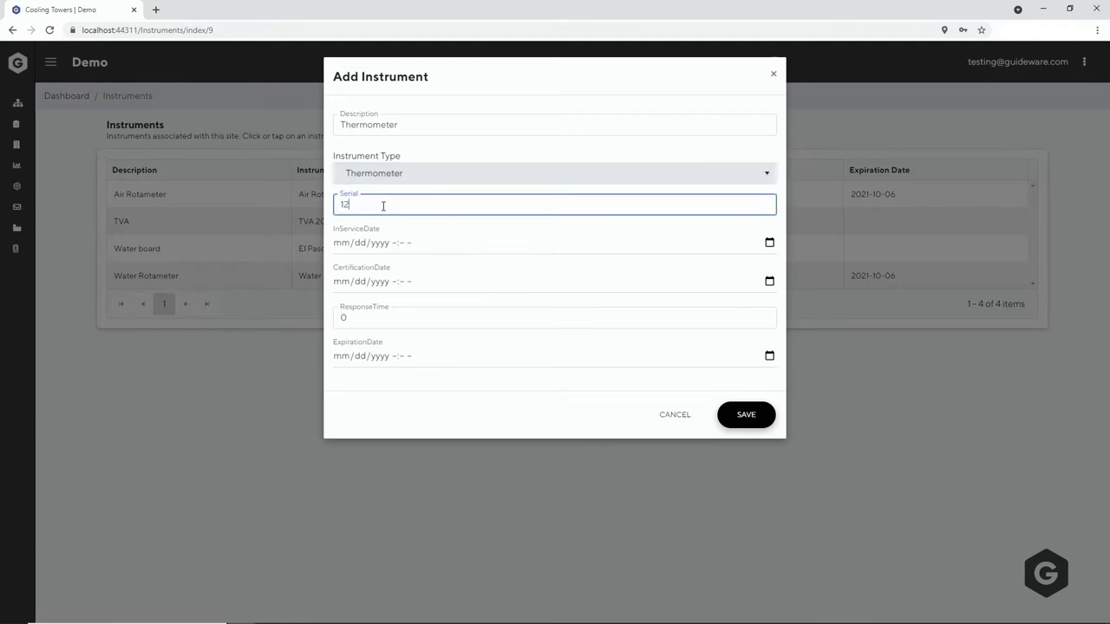
Set the thermometer's in-service and certification dates to today, 10/05/2021 11:52 AM
{"action": "left_click", "coordinate": [769, 244]}
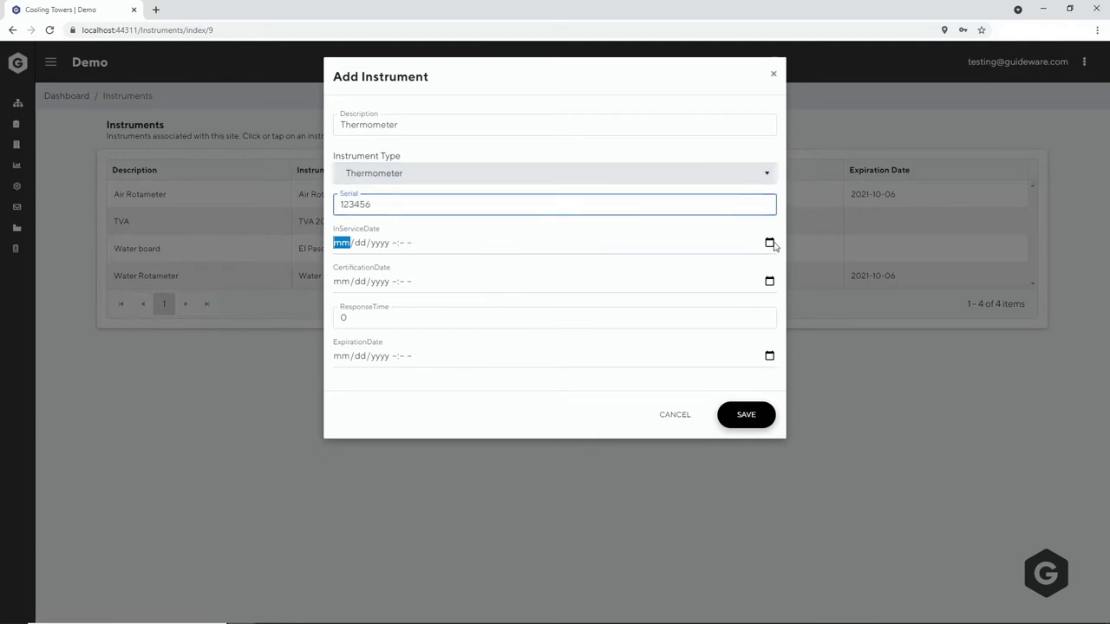
{"action": "left_click", "coordinate": [436, 404]}
{"action": "left_click", "coordinate": [769, 282]}
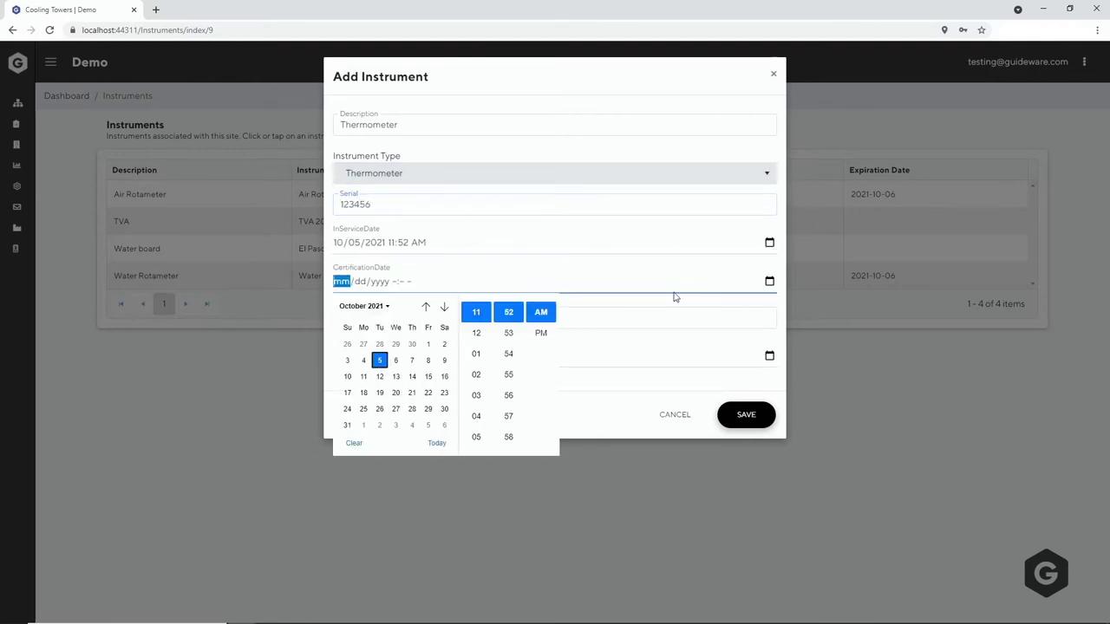
{"action": "left_click", "coordinate": [436, 443]}
Set the thermometer's expiration date to October 6, 2021 and save the instrument
{"action": "left_click", "coordinate": [769, 356]}
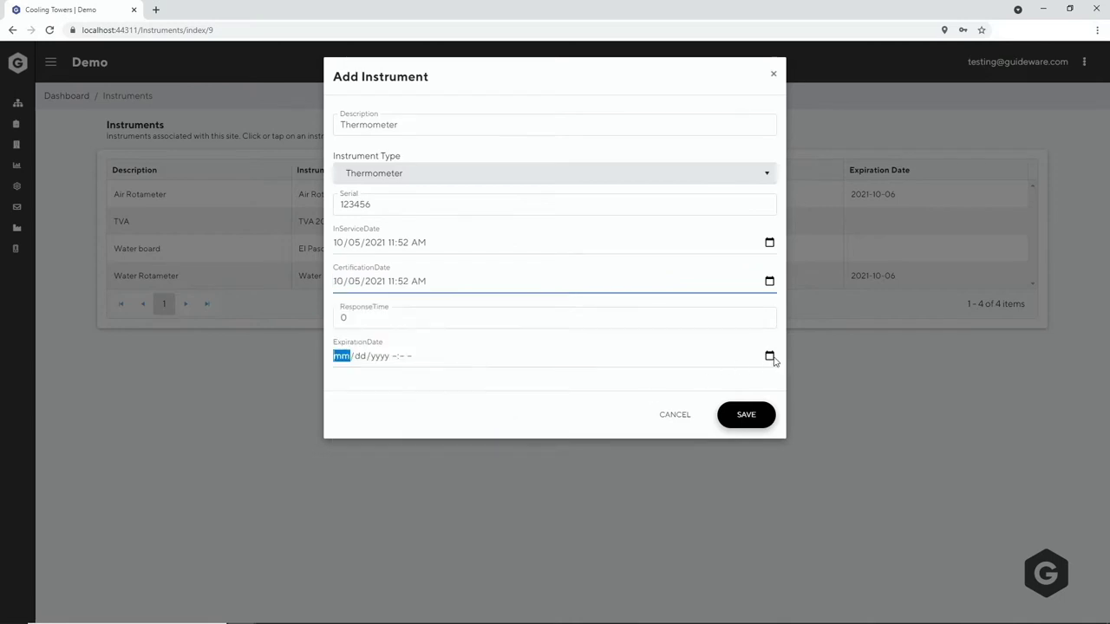
{"action": "left_click", "coordinate": [395, 434]}
{"action": "left_click", "coordinate": [744, 417]}
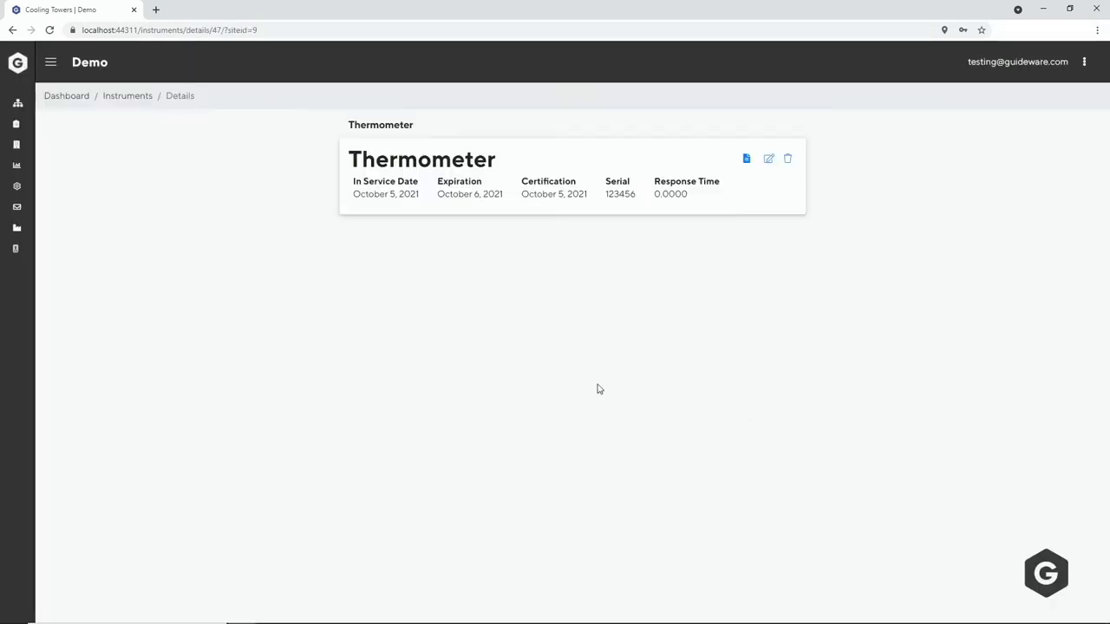
From the dashboard's missing calibration thresholds action, add and save a 0 ppm threshold marked as daily required and drift required
{"action": "left_click", "coordinate": [77, 99]}
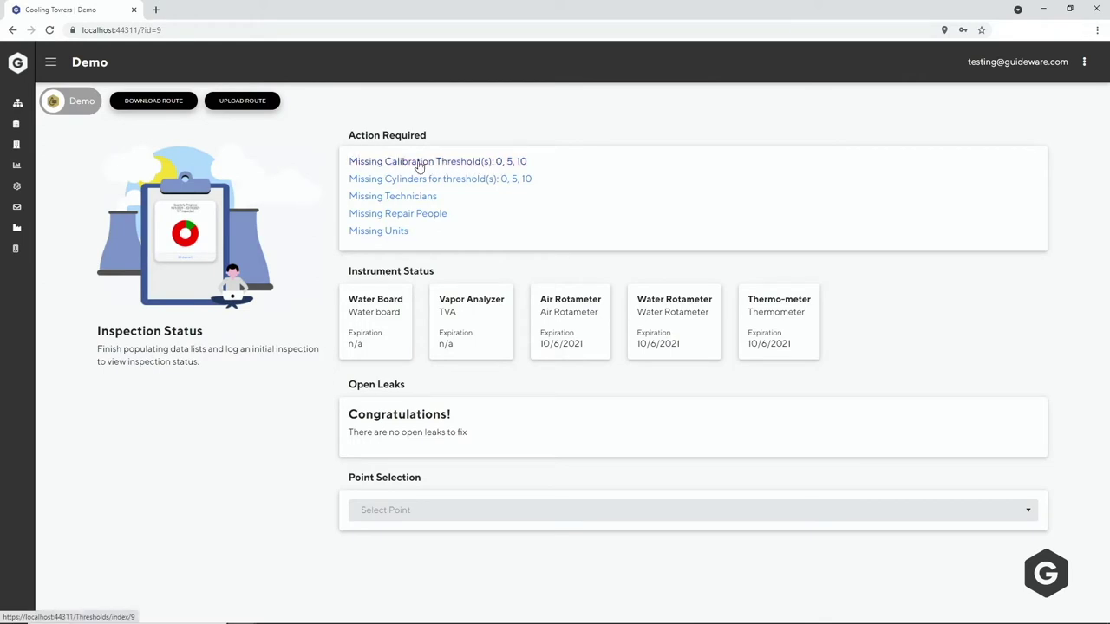
{"action": "left_click", "coordinate": [415, 165]}
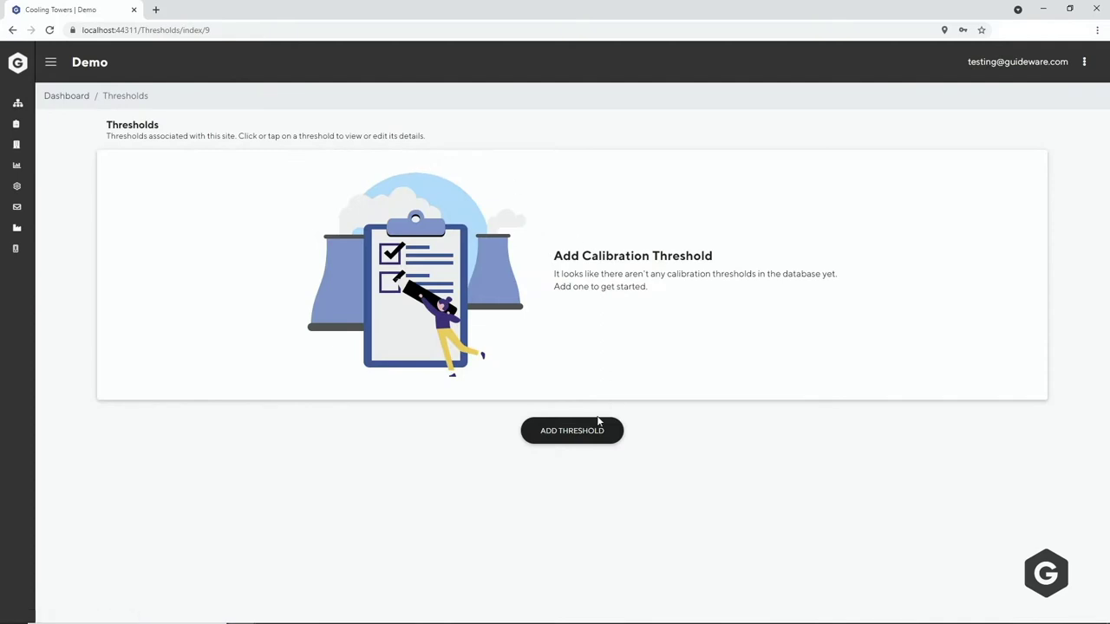
{"action": "left_click", "coordinate": [599, 423]}
{"action": "left_click", "coordinate": [344, 166]}
{"action": "left_click", "coordinate": [437, 167]}
{"action": "left_click", "coordinate": [361, 124]}
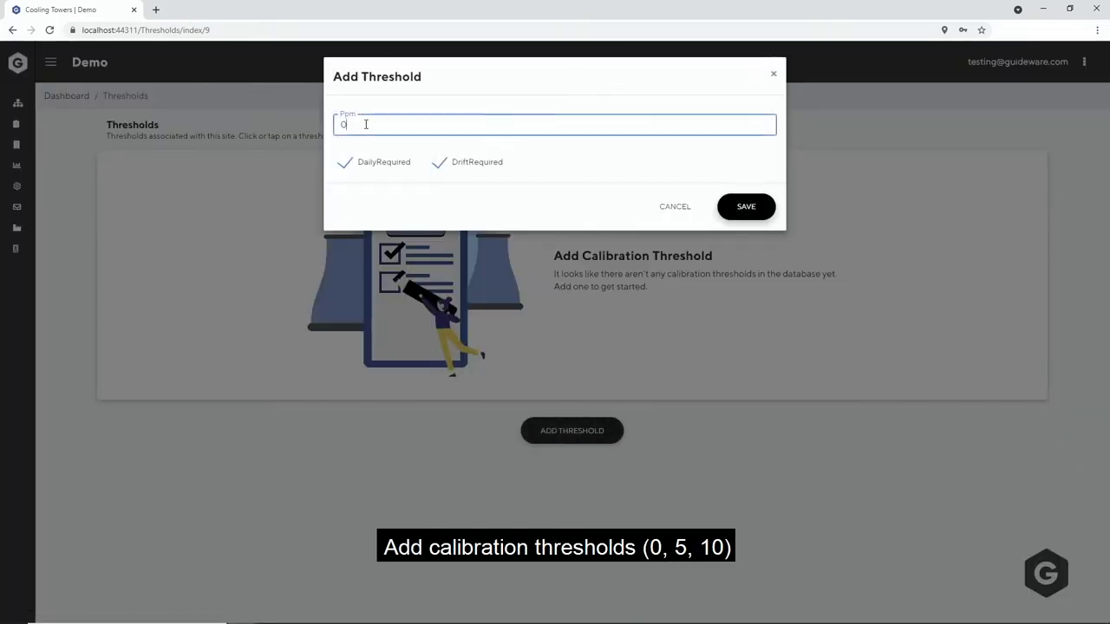
{"action": "left_click", "coordinate": [737, 206]}
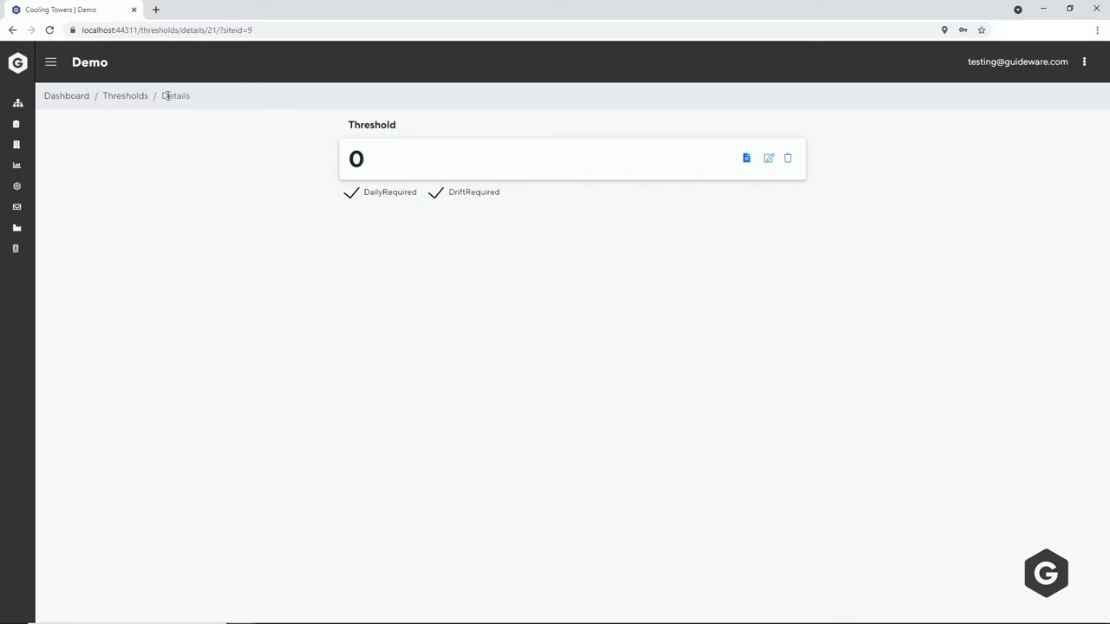
Return to the thresholds list and add a 5 ppm threshold marked as daily and drift required, saving it
{"action": "left_click", "coordinate": [120, 95]}
{"action": "left_click", "coordinate": [581, 277]}
{"action": "left_click", "coordinate": [363, 116]}
{"action": "type", "text": "5"}
{"action": "left_click", "coordinate": [344, 165]}
{"action": "left_click", "coordinate": [439, 164]}
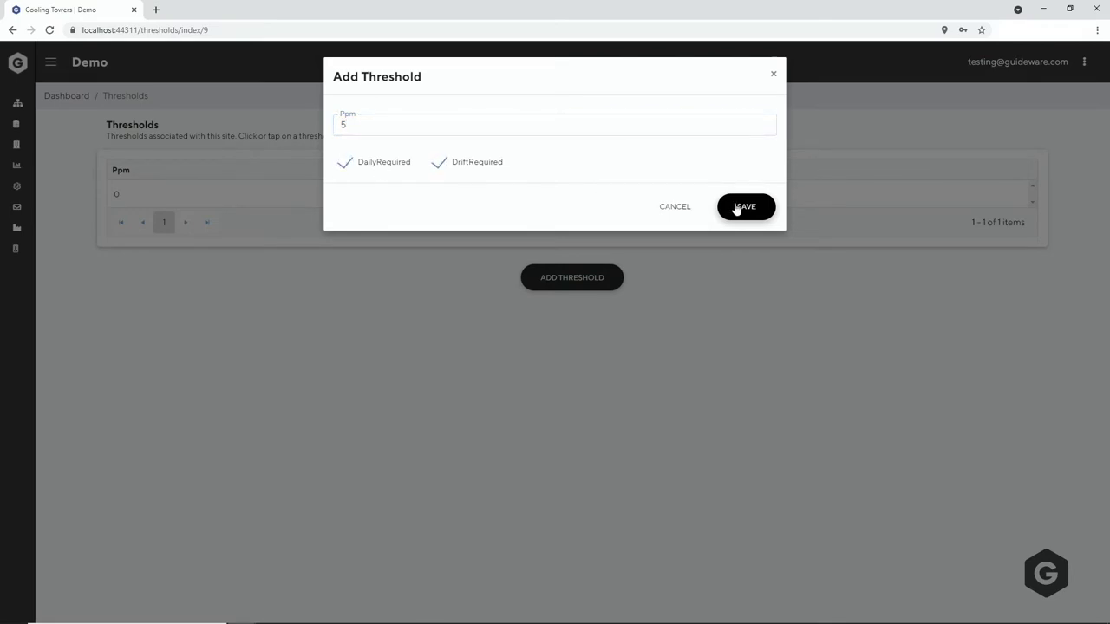
{"action": "left_click", "coordinate": [737, 208]}
Return to the thresholds list and add a 10 ppm threshold marked as daily and drift required, saving it
{"action": "left_click", "coordinate": [136, 98]}
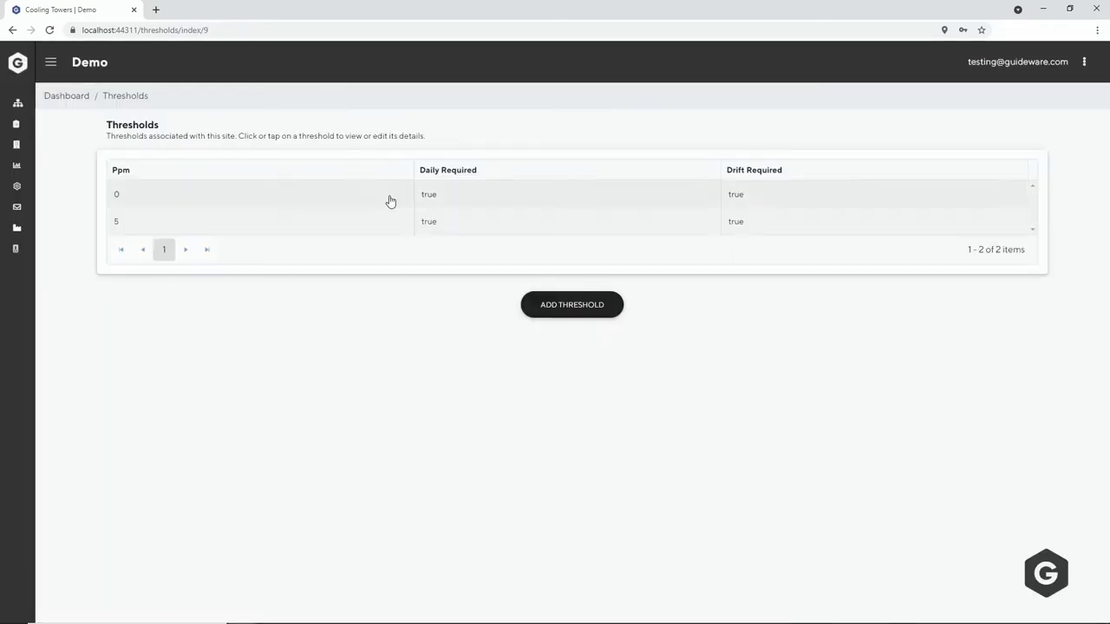
{"action": "left_click", "coordinate": [545, 304]}
{"action": "type", "text": "10"}
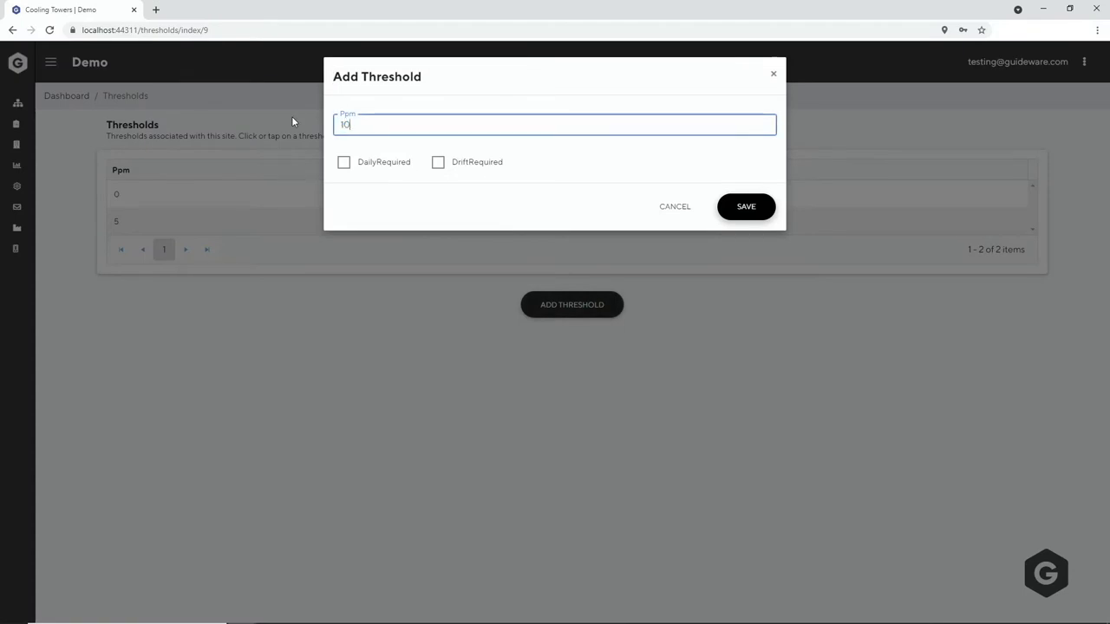
{"action": "left_click", "coordinate": [346, 169]}
{"action": "left_click", "coordinate": [461, 165]}
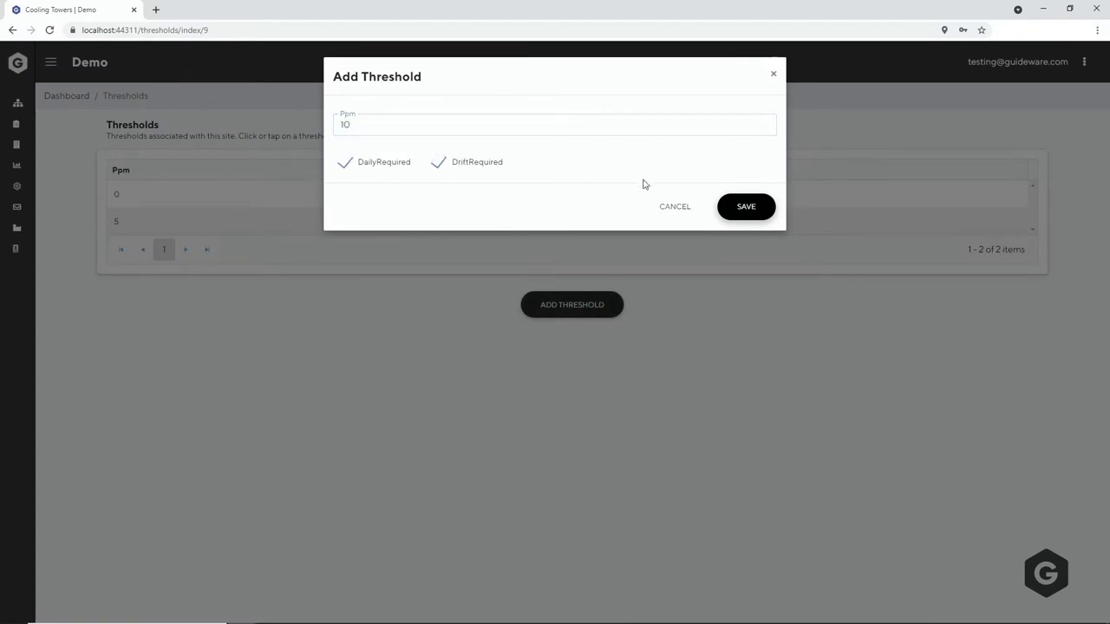
{"action": "left_click", "coordinate": [738, 205]}
From the dashboard's missing cylinders action, start a new cylinder described as "LOW" with target ppm and ppm of 0
{"action": "left_click", "coordinate": [73, 98]}
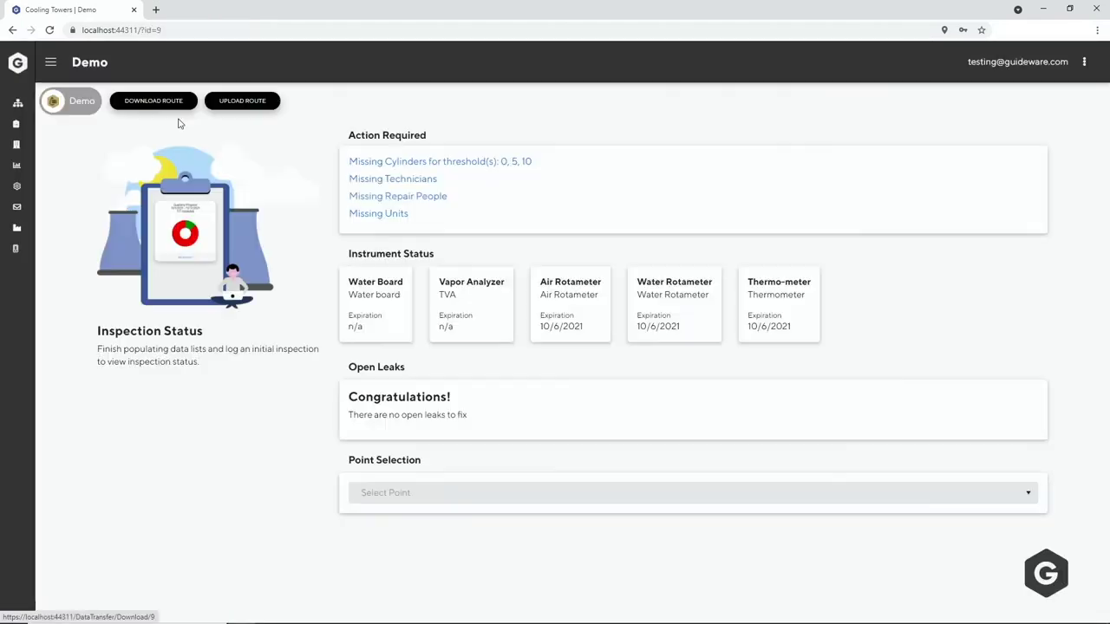
{"action": "left_click", "coordinate": [457, 165]}
{"action": "left_click", "coordinate": [564, 427]}
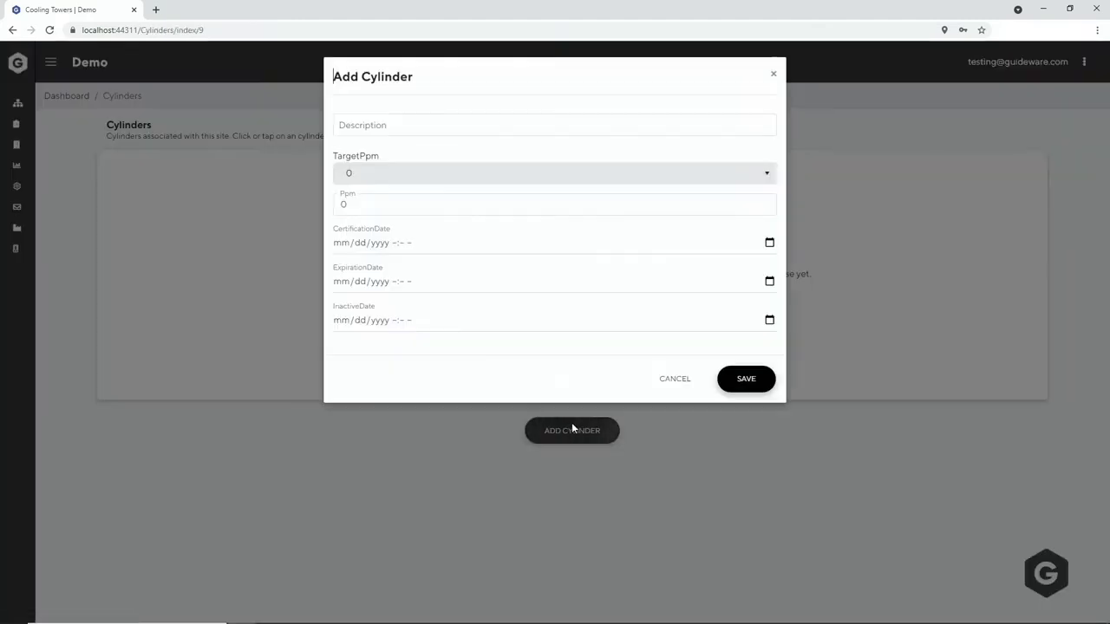
{"action": "left_click", "coordinate": [411, 127]}
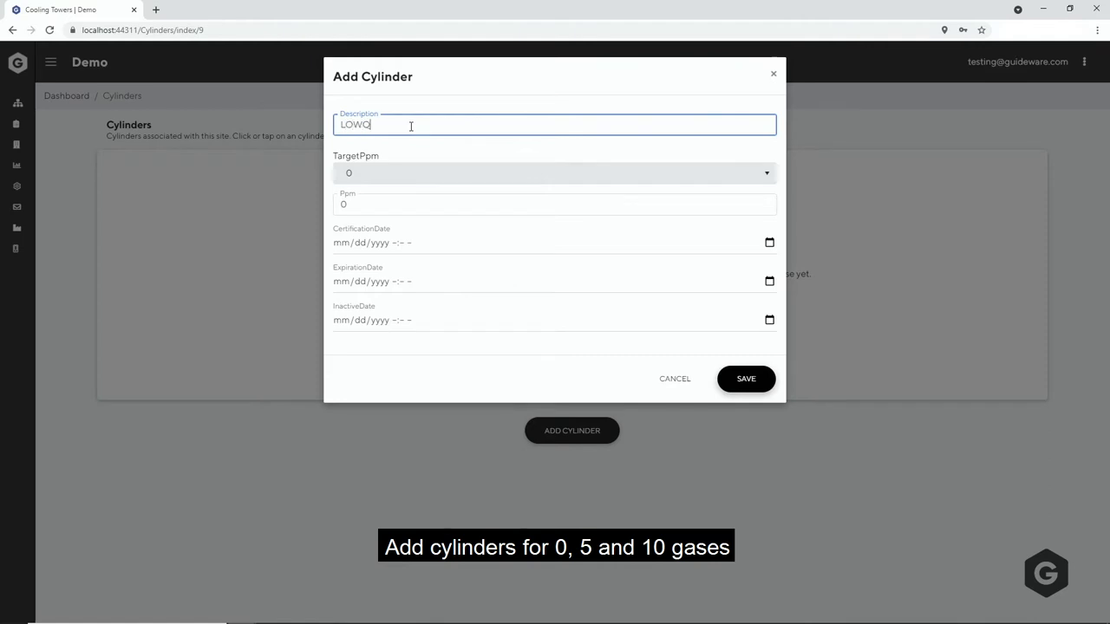
{"action": "left_click", "coordinate": [390, 206]}
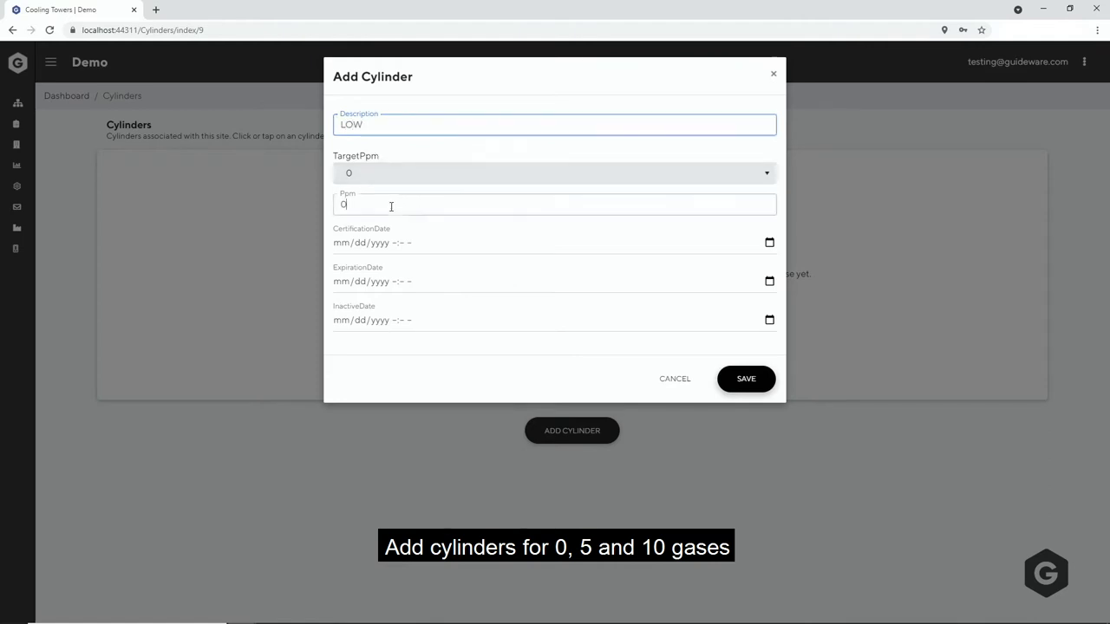
Set the LOW cylinder's certification date to today, 10/05/2021, and its expiration date to 10/06/2021, and save the cylinder
{"action": "left_click", "coordinate": [769, 244]}
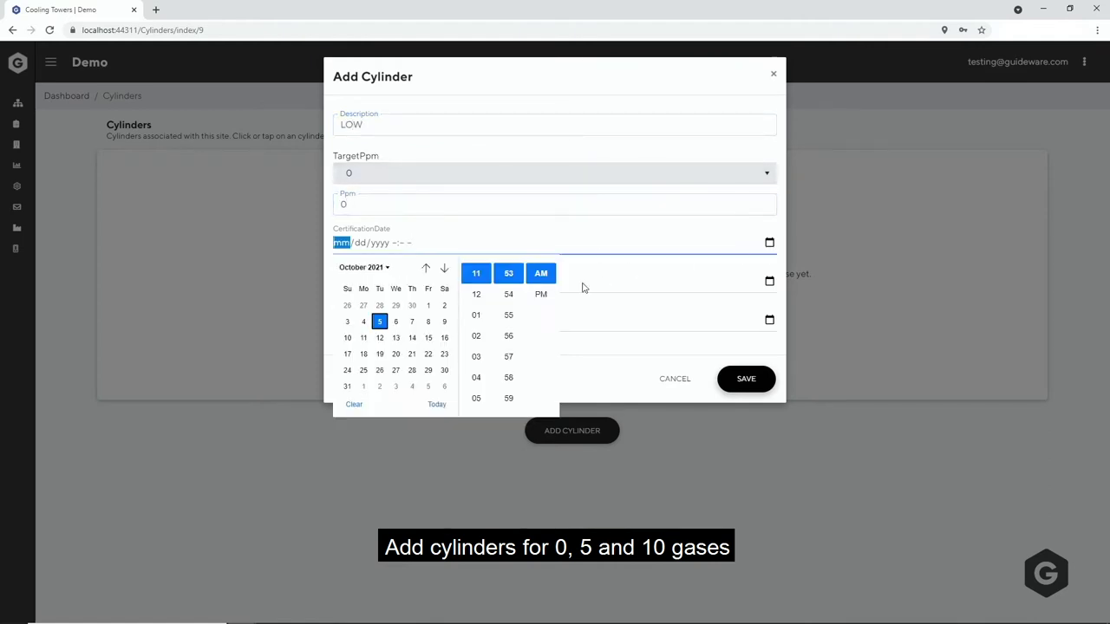
{"action": "left_click", "coordinate": [436, 405]}
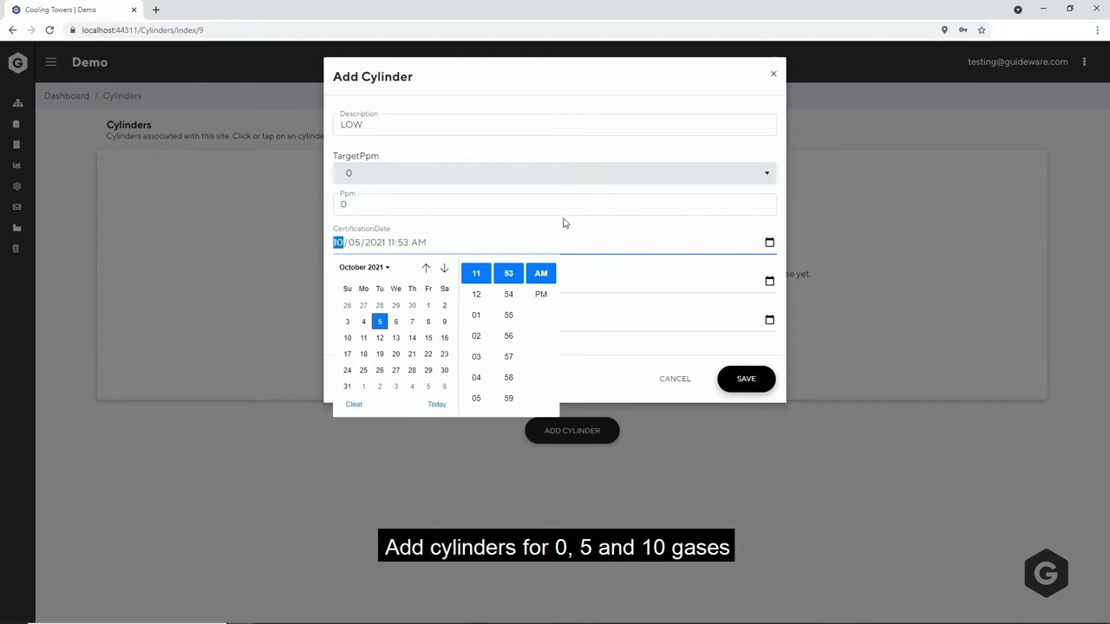
{"action": "left_click", "coordinate": [564, 222]}
{"action": "left_click", "coordinate": [769, 282]}
{"action": "left_click", "coordinate": [396, 359]}
{"action": "left_click", "coordinate": [510, 251]}
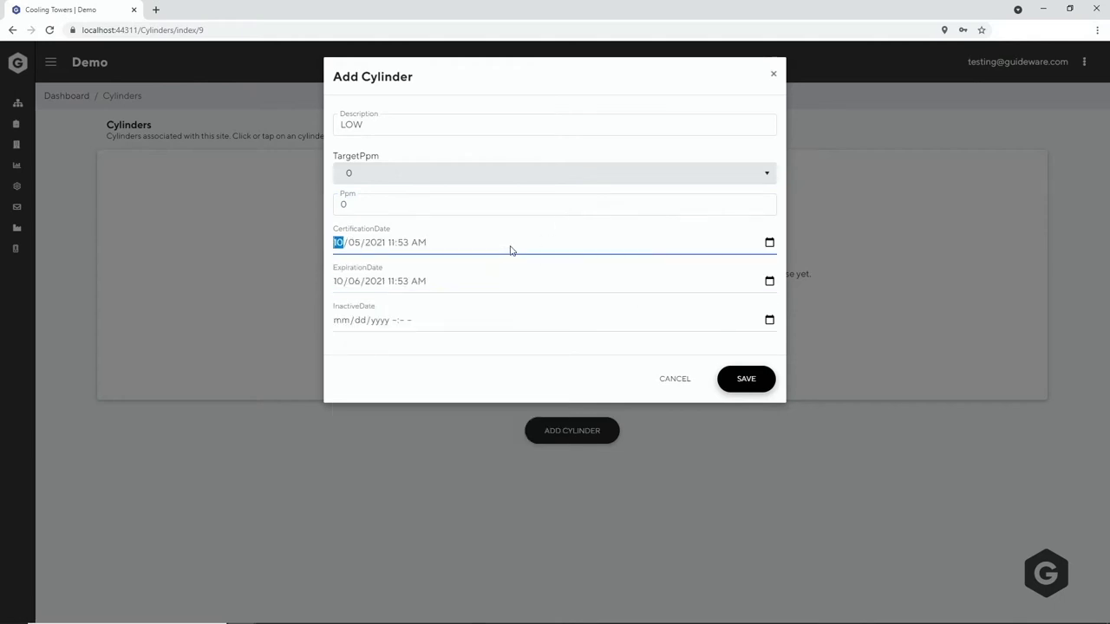
{"action": "left_click", "coordinate": [745, 380]}
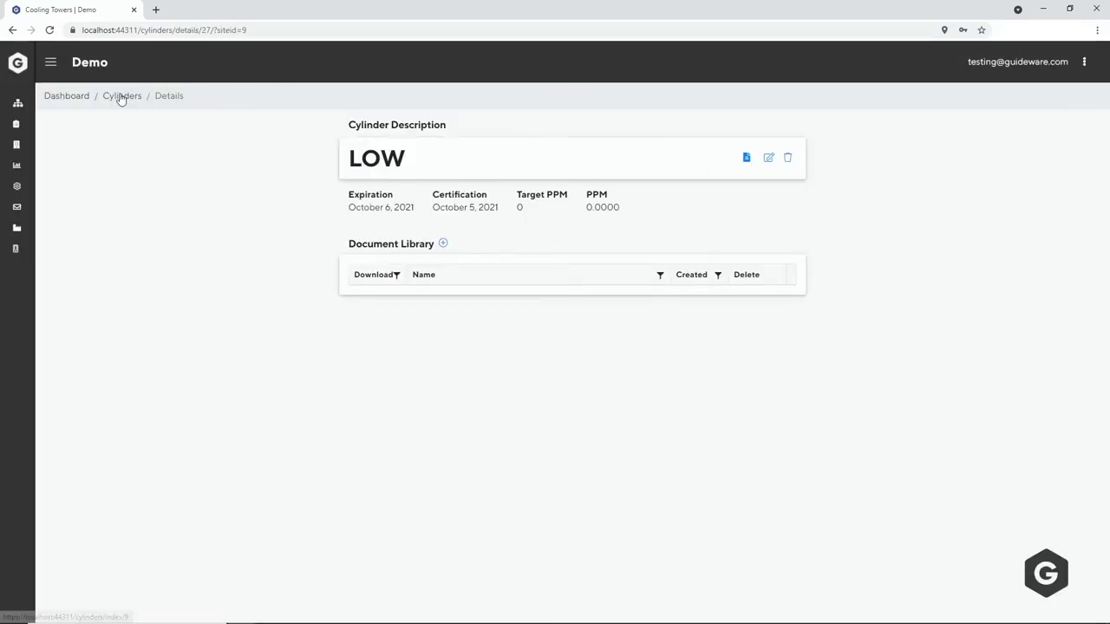
Return to the cylinders list and start a new cylinder described as "MID" with target ppm and ppm of 5
{"action": "left_click", "coordinate": [122, 97]}
{"action": "left_click", "coordinate": [548, 276]}
{"action": "left_click", "coordinate": [407, 123]}
{"action": "type", "text": "MID"}
{"action": "left_click", "coordinate": [391, 179]}
{"action": "left_click", "coordinate": [361, 211]}
{"action": "key", "text": "Tab"}
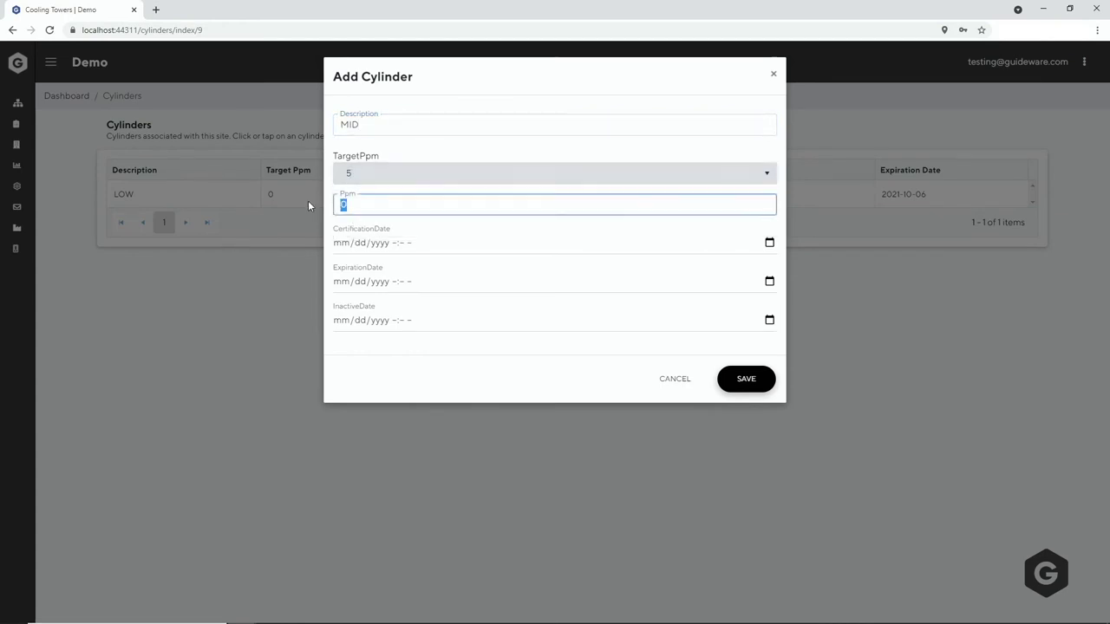
{"action": "type", "text": "5"}
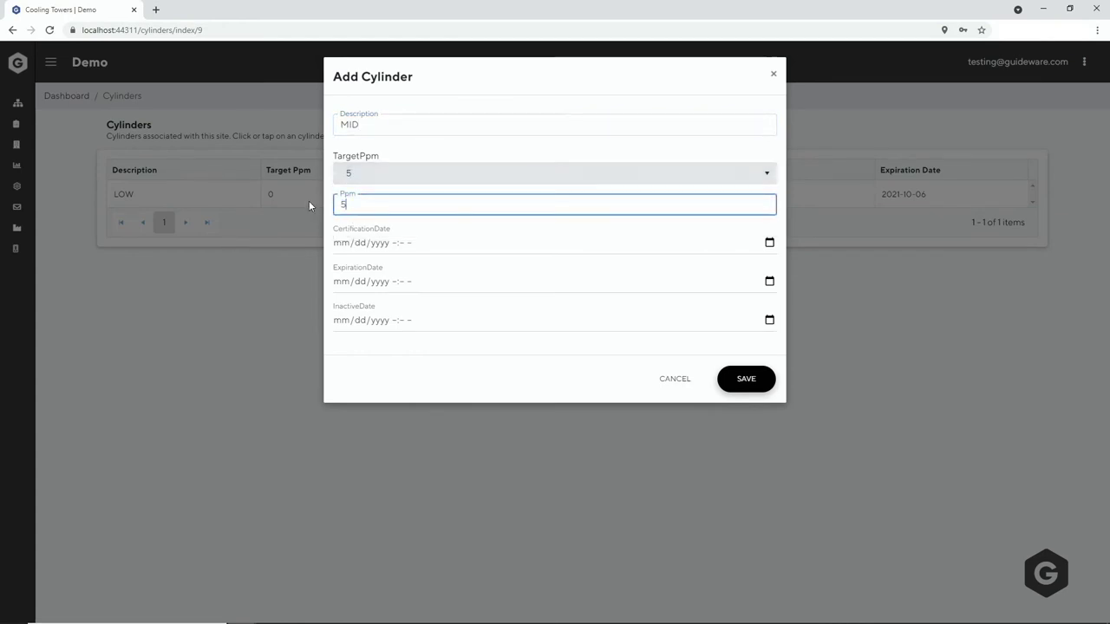
Set the MID cylinder's certification date to today, 10/05/2021, and its expiration date to 10/06/2021, and save the cylinder
{"action": "left_click", "coordinate": [769, 241]}
{"action": "left_click", "coordinate": [437, 404]}
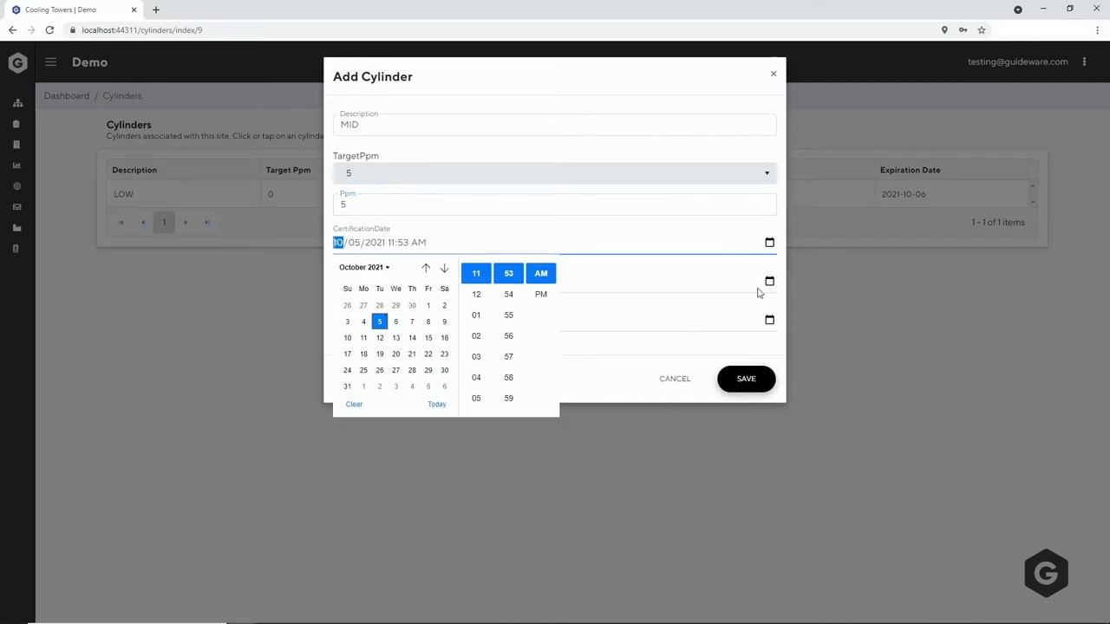
{"action": "left_click", "coordinate": [769, 282]}
{"action": "left_click", "coordinate": [395, 361]}
{"action": "left_click", "coordinate": [679, 287]}
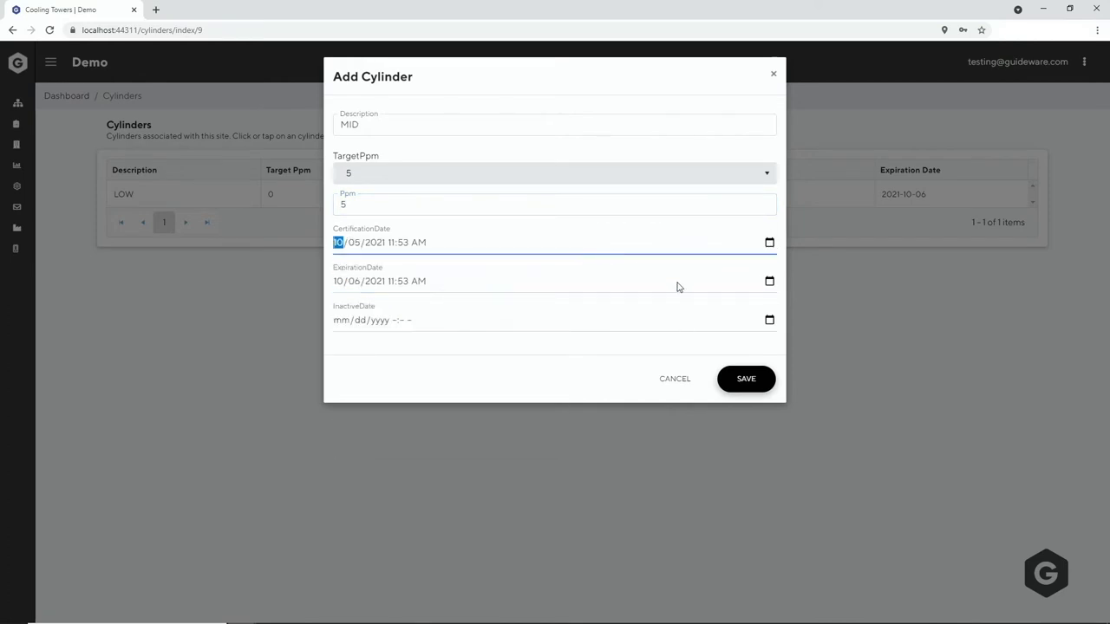
{"action": "left_click", "coordinate": [751, 384]}
Return to the cylinders list and start a new cylinder described as "HIGH" with target ppm and ppm of 10
{"action": "left_click", "coordinate": [134, 107]}
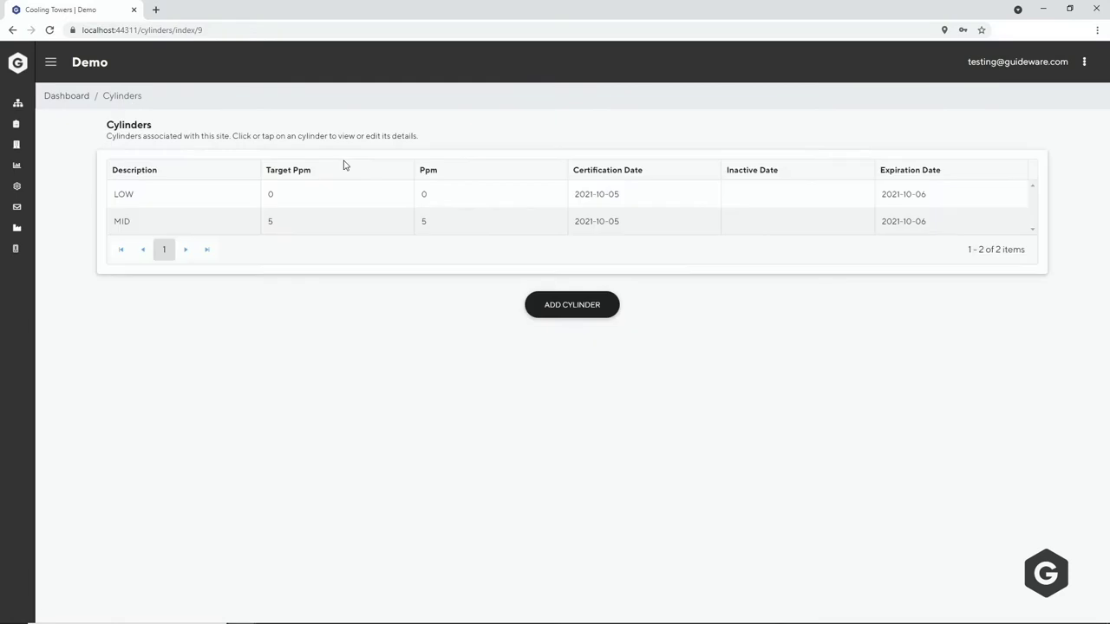
{"action": "left_click", "coordinate": [548, 312]}
{"action": "left_click", "coordinate": [399, 129]}
{"action": "type", "text": "HIGH"}
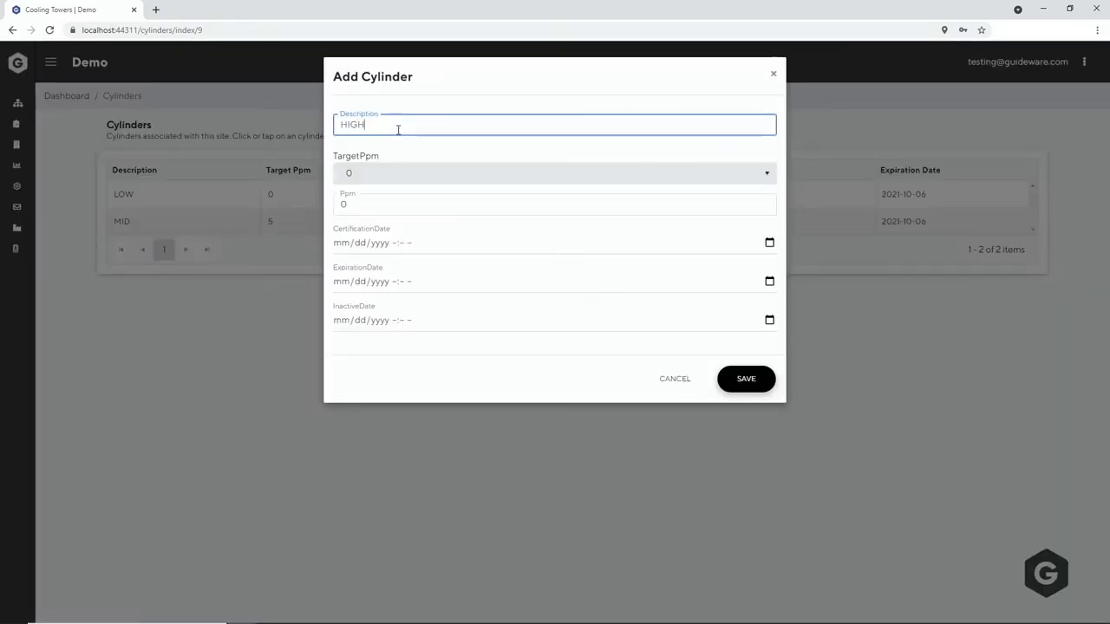
{"action": "left_click", "coordinate": [423, 185]}
{"action": "left_click", "coordinate": [364, 223]}
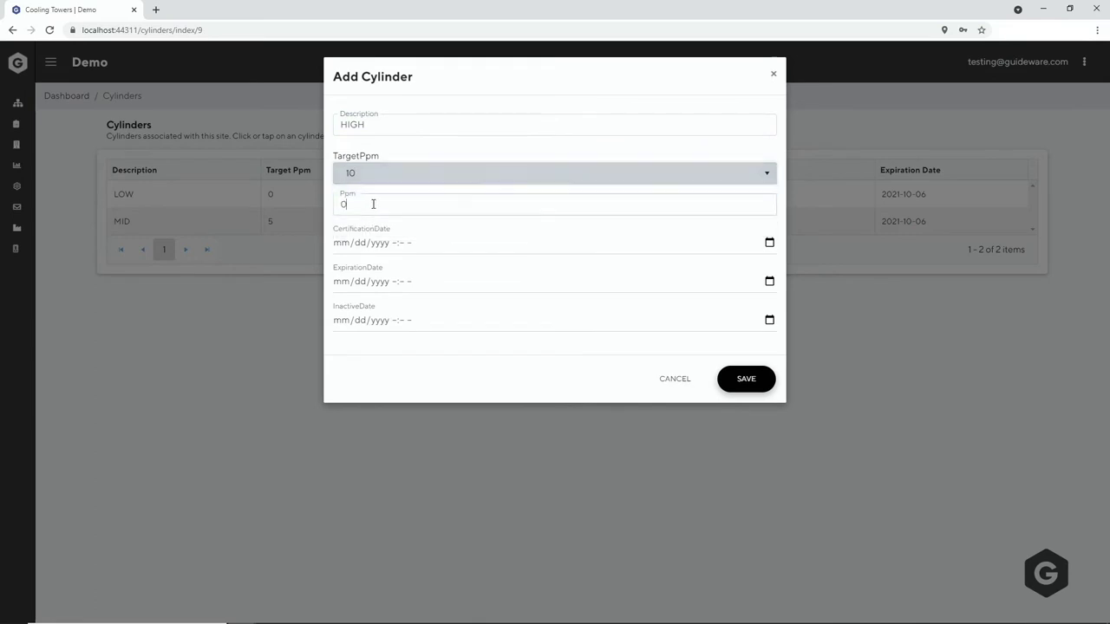
{"action": "left_click_drag", "start_coordinate": [344, 203], "coordinate": [329, 205]}
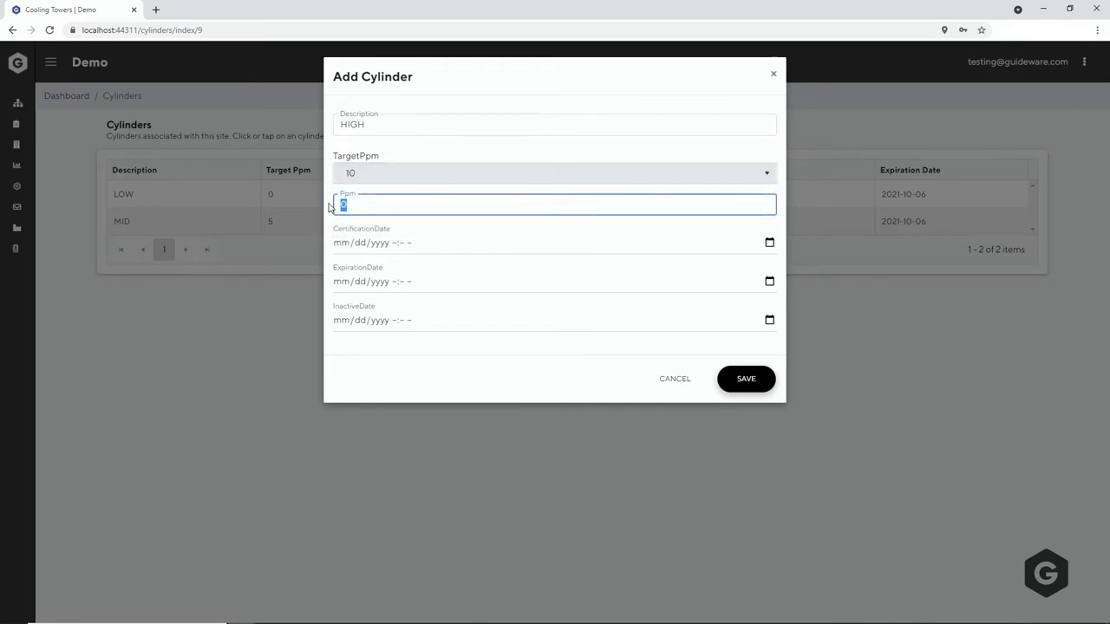
Set the HIGH cylinder's certification date to today, 10/05/2021, and its expiration date to 10/06/2021, and save the cylinder
{"action": "left_click", "coordinate": [769, 242]}
{"action": "left_click", "coordinate": [446, 404]}
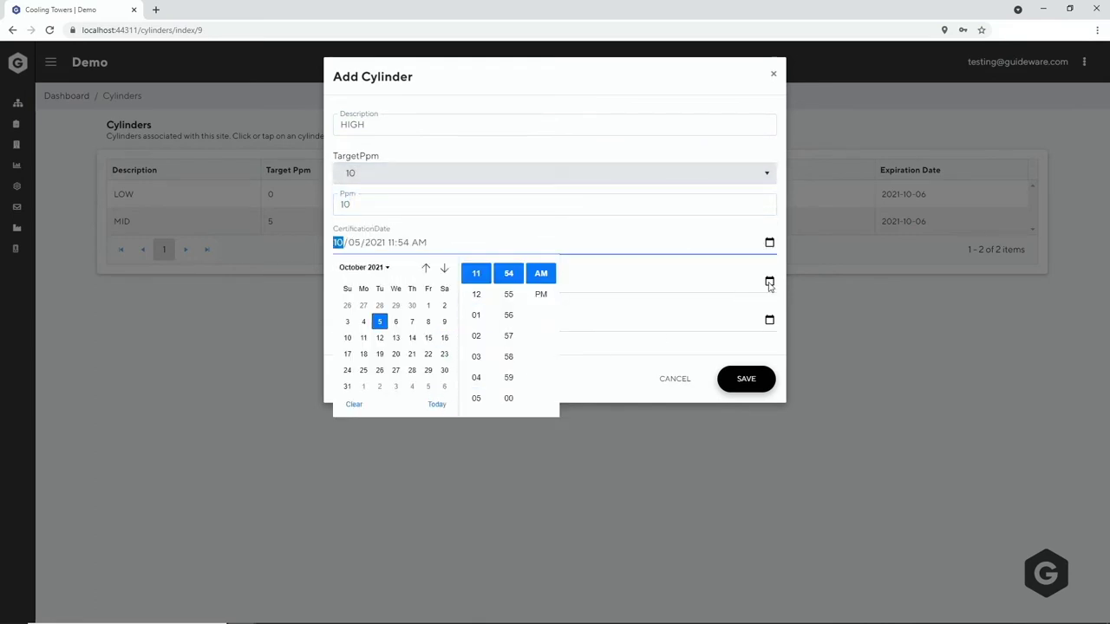
{"action": "left_click", "coordinate": [769, 282]}
{"action": "left_click", "coordinate": [396, 360]}
{"action": "left_click", "coordinate": [748, 380]}
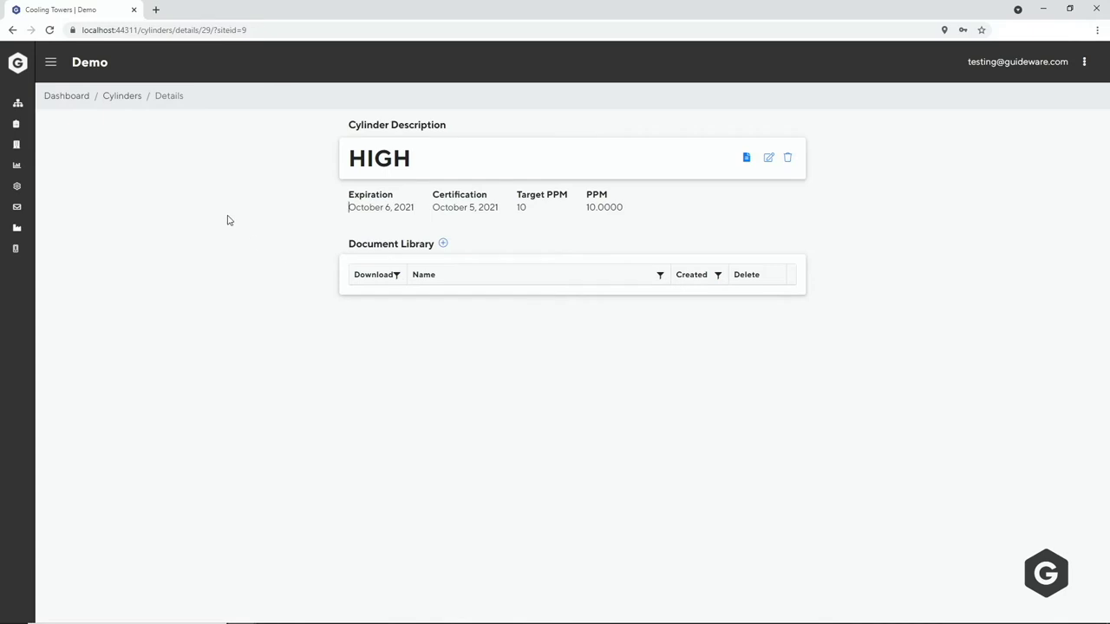
From the dashboard's missing technicians action, add a technician described as "DEMO" and save it
{"action": "left_click", "coordinate": [74, 97]}
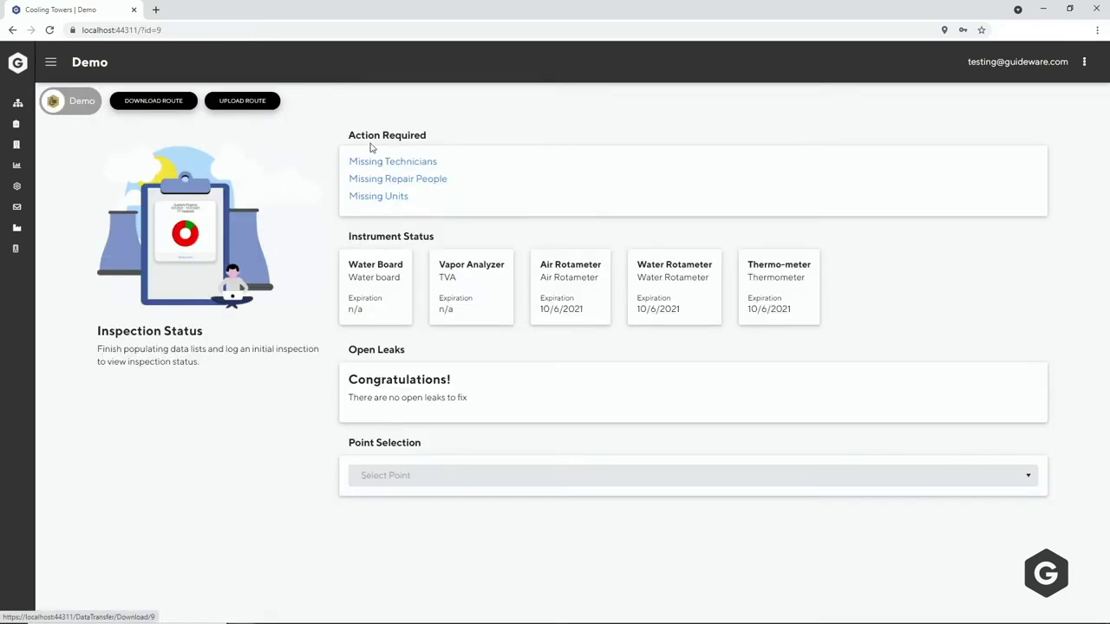
{"action": "left_click", "coordinate": [373, 166]}
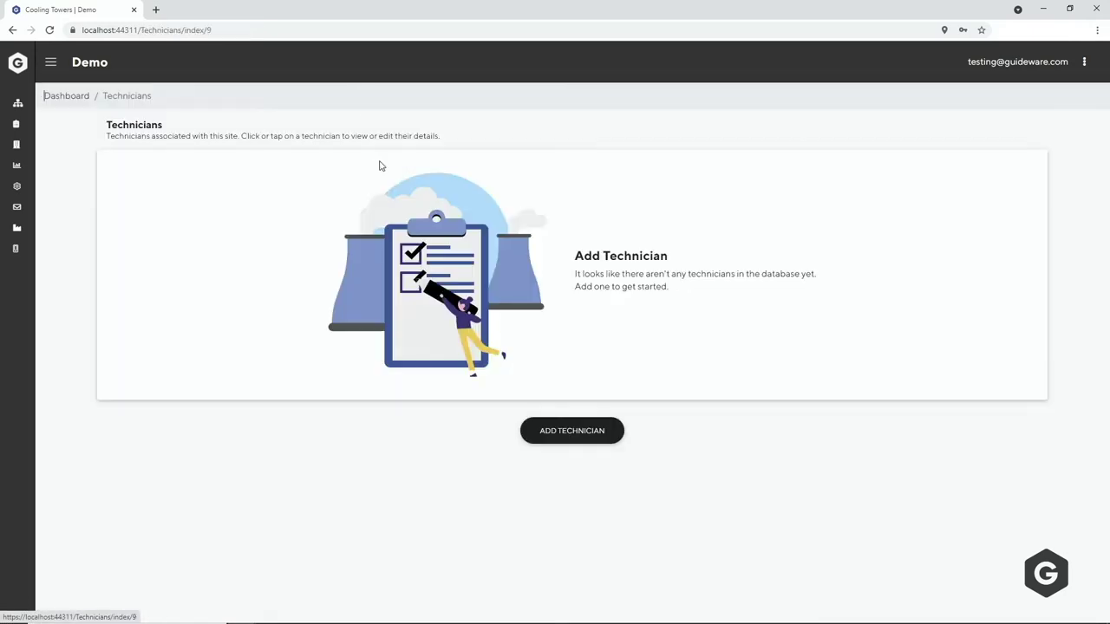
{"action": "left_click", "coordinate": [571, 431]}
{"action": "left_click", "coordinate": [416, 131]}
{"action": "type", "text": "DEMO"}
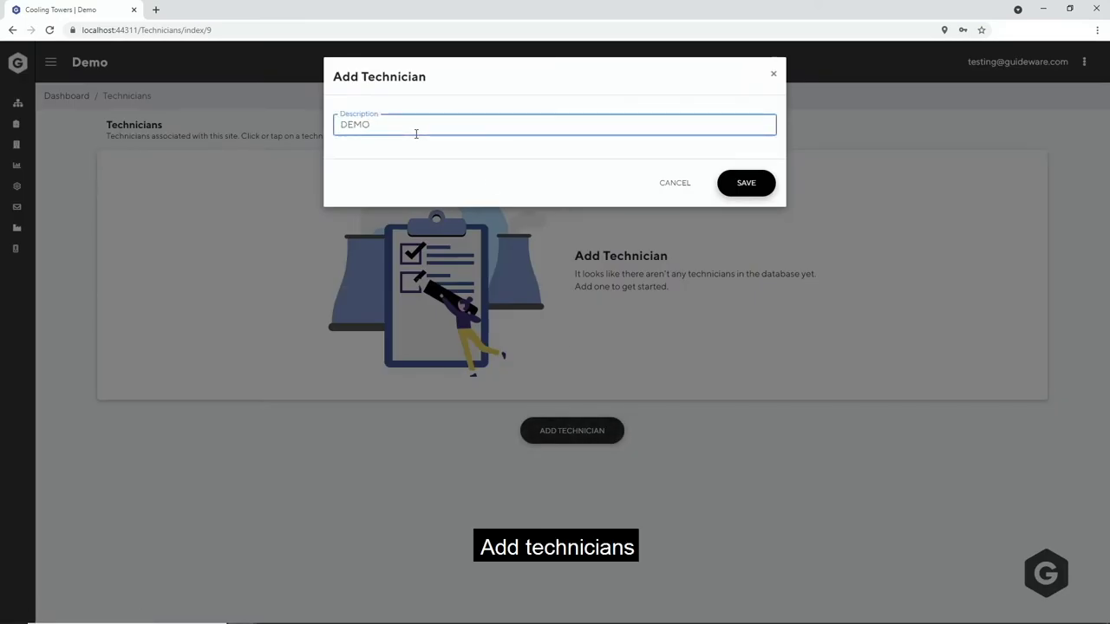
{"action": "left_click", "coordinate": [746, 185]}
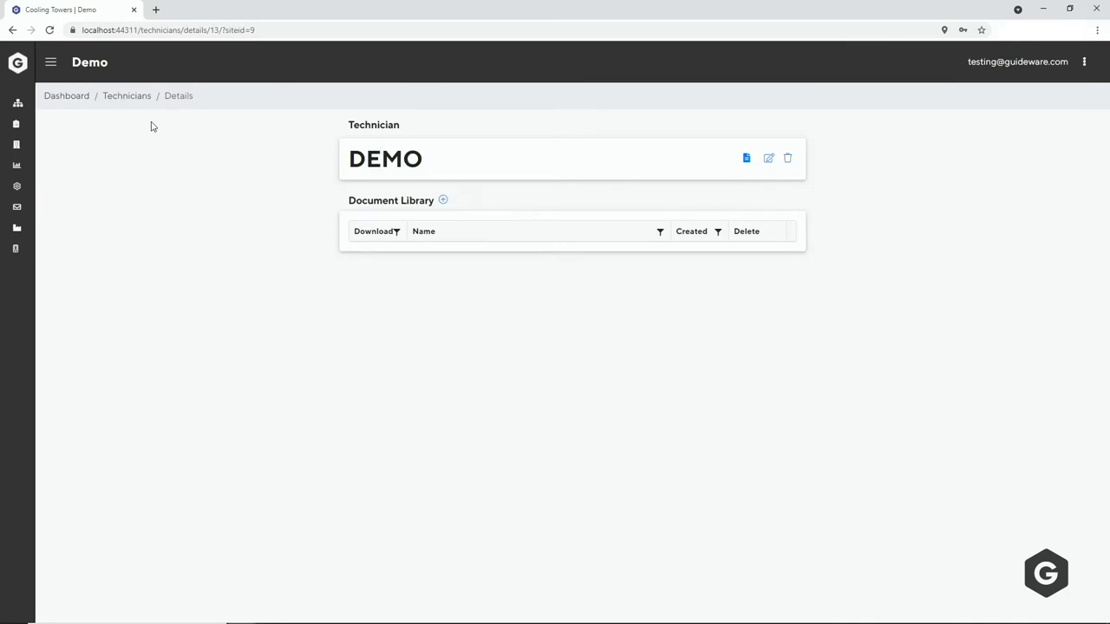
From the dashboard's missing repair people action, add a repair person named "REPAIR" with company "Guideware" and save it
{"action": "left_click", "coordinate": [70, 97]}
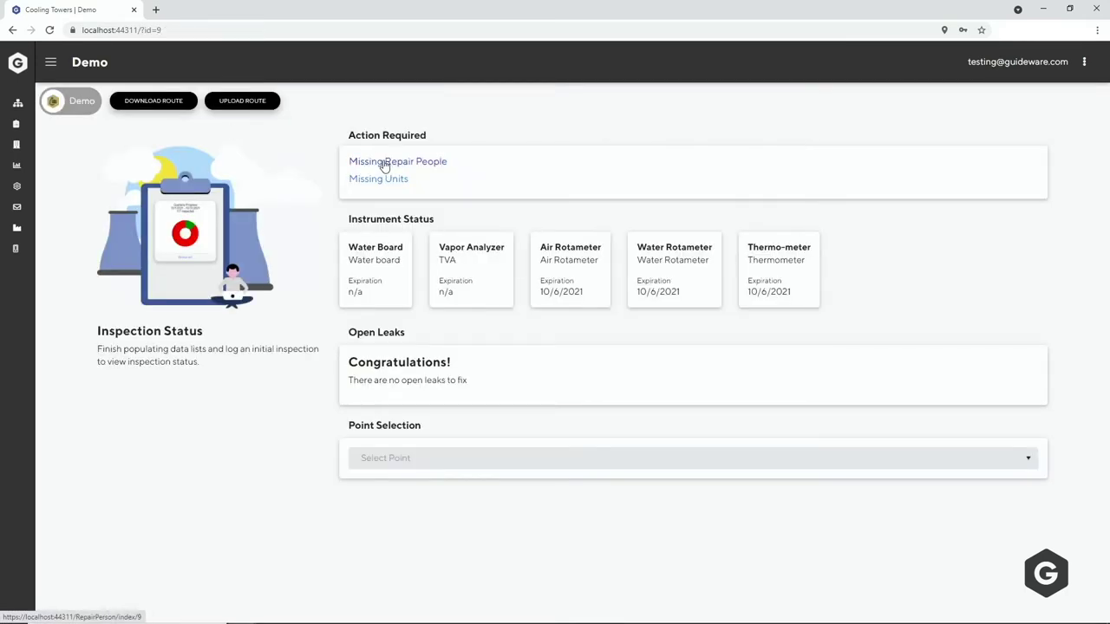
{"action": "left_click", "coordinate": [384, 165]}
{"action": "left_click", "coordinate": [572, 430]}
{"action": "left_click", "coordinate": [419, 130]}
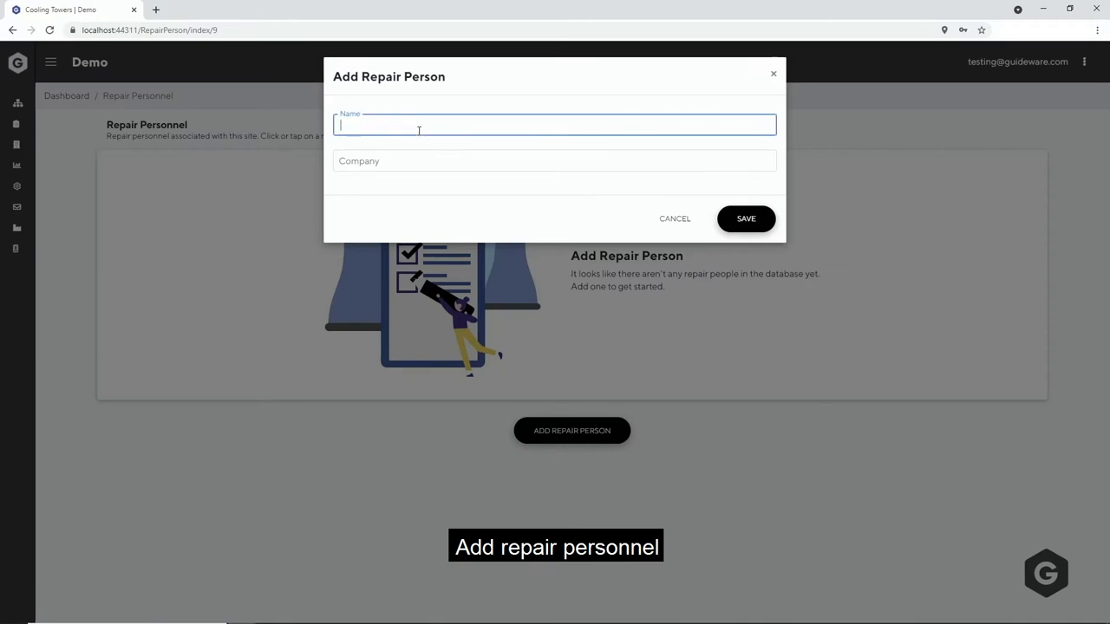
{"action": "type", "text": "REPAIR"}
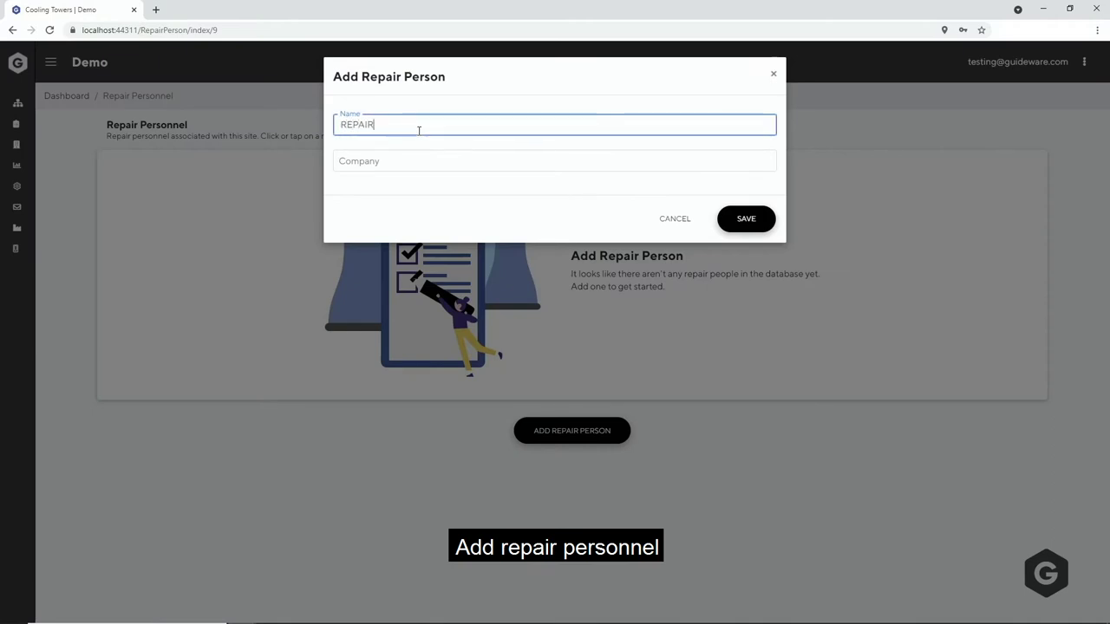
{"action": "left_click", "coordinate": [384, 164]}
{"action": "type", "text": "Guideware"}
{"action": "left_click", "coordinate": [752, 219]}
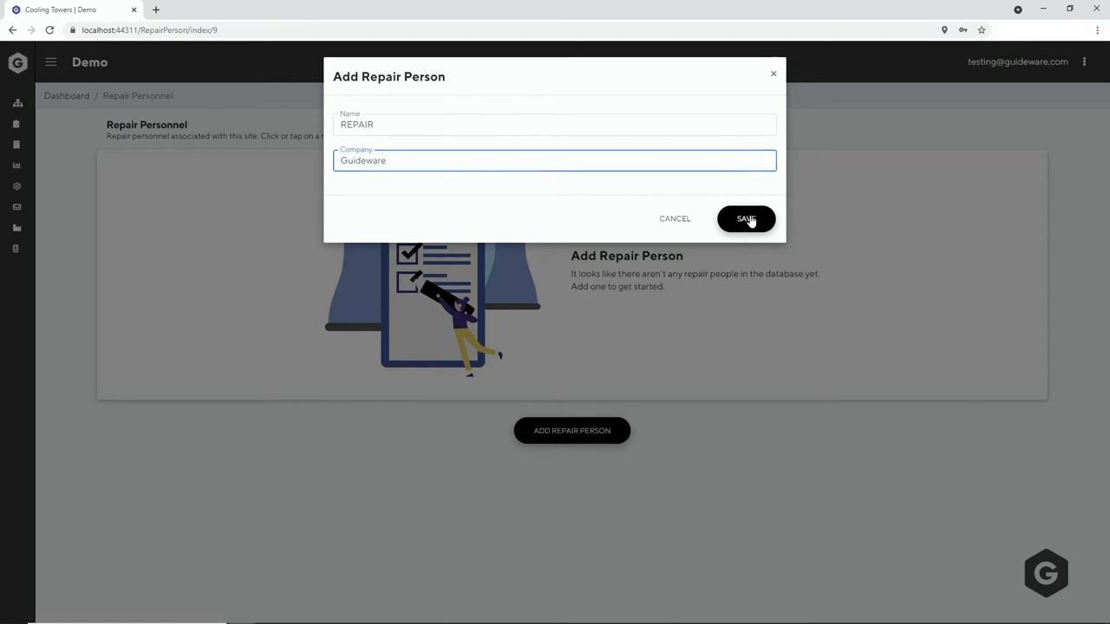
From the dashboard's missing units action, add a unit described as "Unit 1" and save it
{"action": "left_click", "coordinate": [66, 97]}
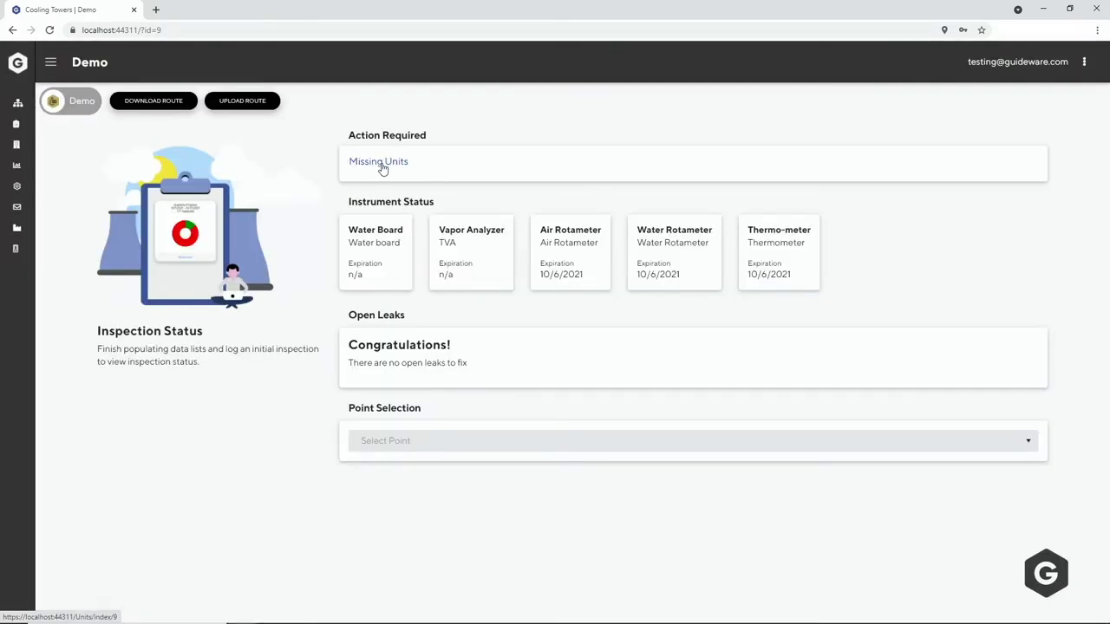
{"action": "left_click", "coordinate": [379, 165]}
{"action": "left_click", "coordinate": [572, 431]}
{"action": "left_click", "coordinate": [407, 125]}
{"action": "type", "text": "Unit 1"}
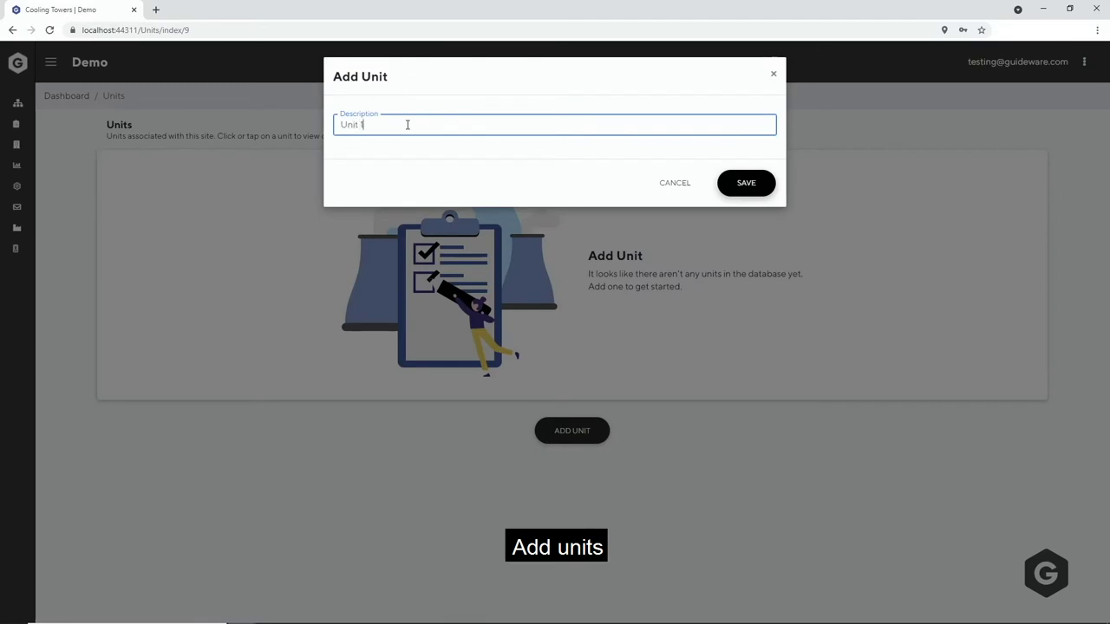
{"action": "left_click", "coordinate": [737, 183]}
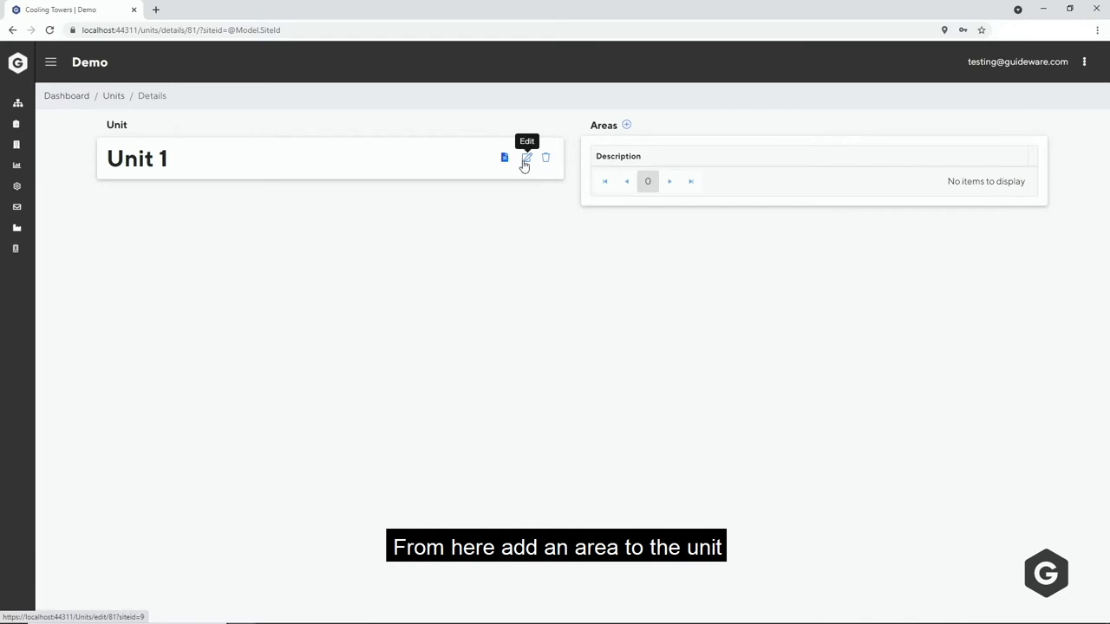
Add an area described as "Area 1" to Unit 1 and save it
{"action": "left_click", "coordinate": [626, 127]}
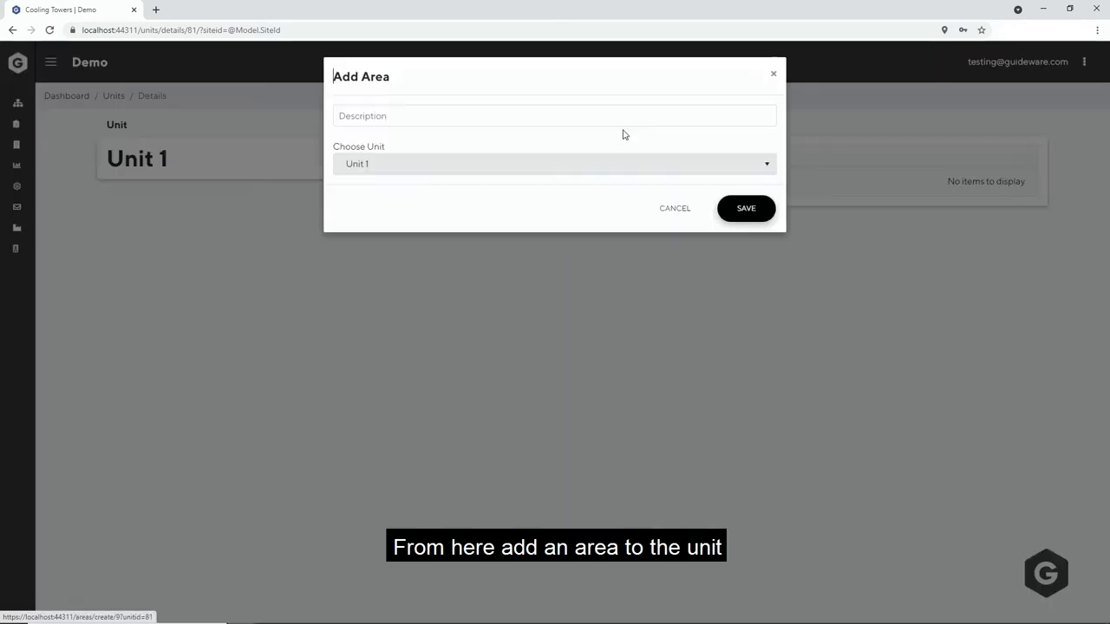
{"action": "left_click", "coordinate": [437, 116]}
{"action": "type", "text": "Area 1"}
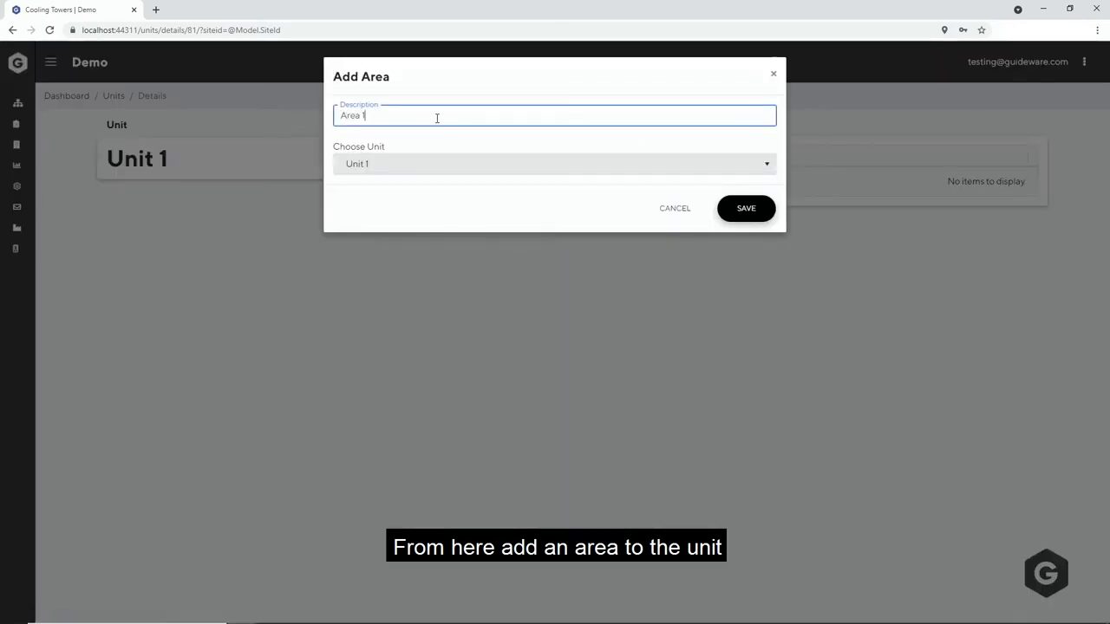
{"action": "left_click", "coordinate": [711, 173]}
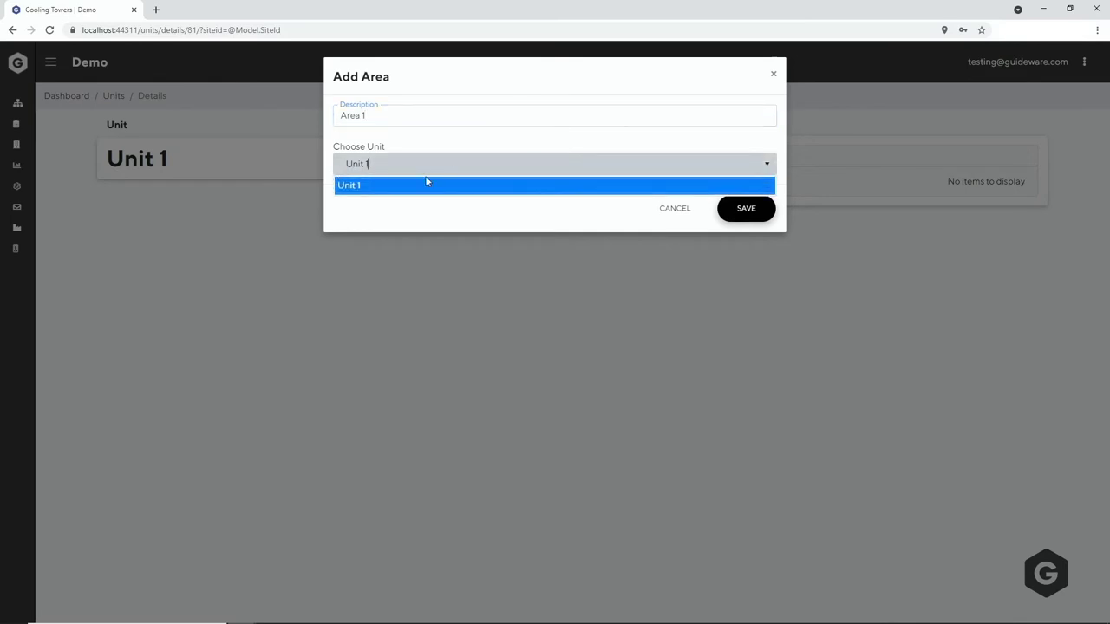
{"action": "left_click", "coordinate": [421, 201]}
{"action": "left_click", "coordinate": [754, 214]}
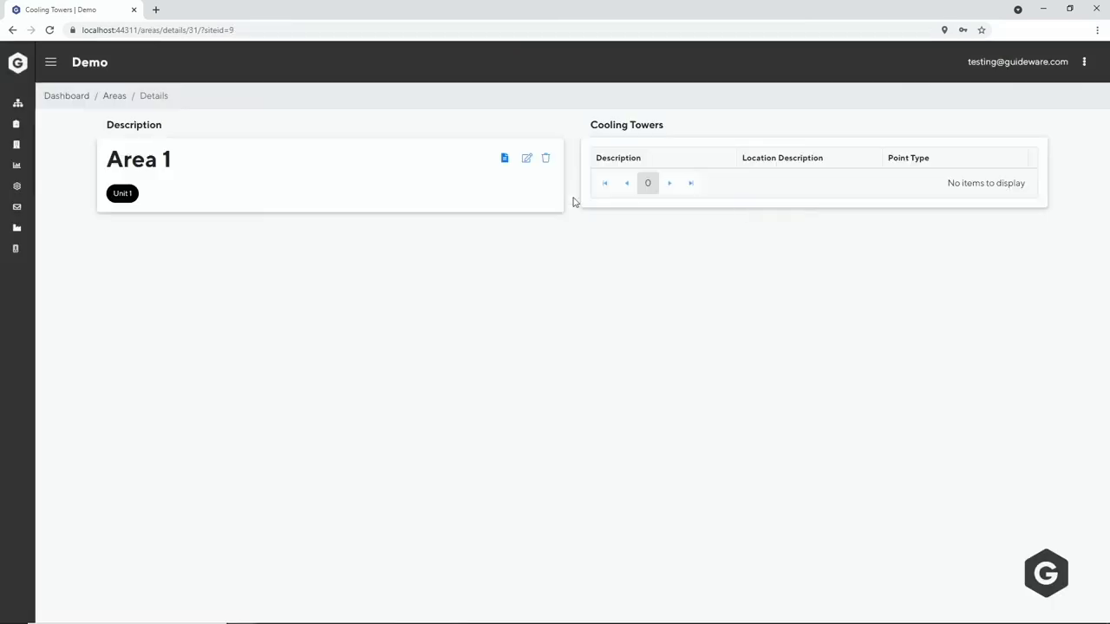
From the point inventory, start a new cooling tower point described as "CT1" with the location description "Location description"
{"action": "left_click", "coordinate": [68, 97]}
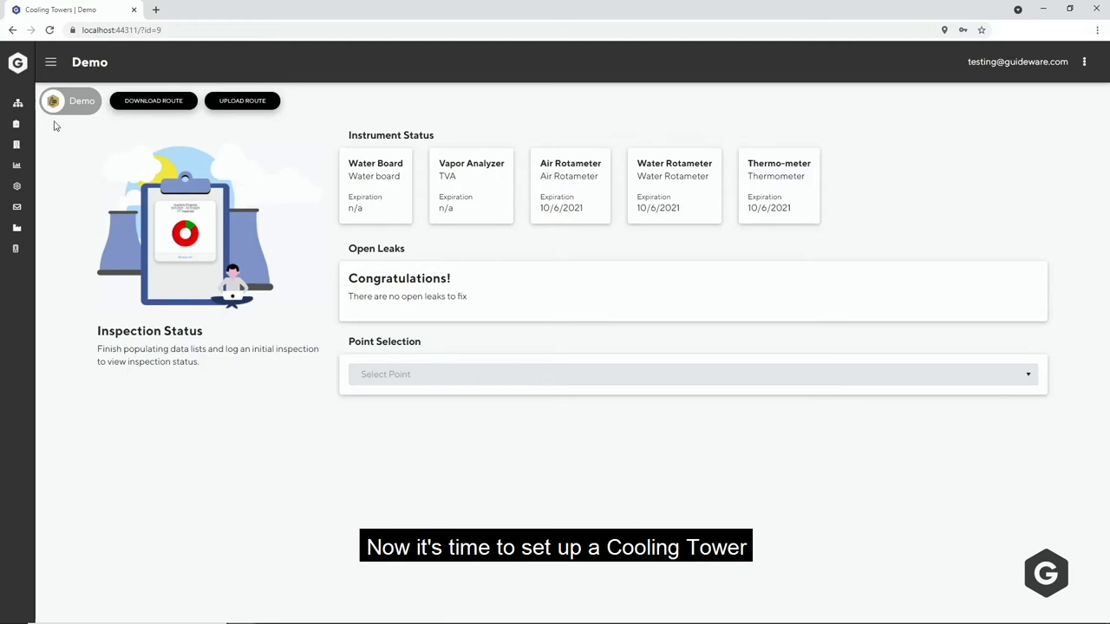
{"action": "left_click", "coordinate": [18, 105]}
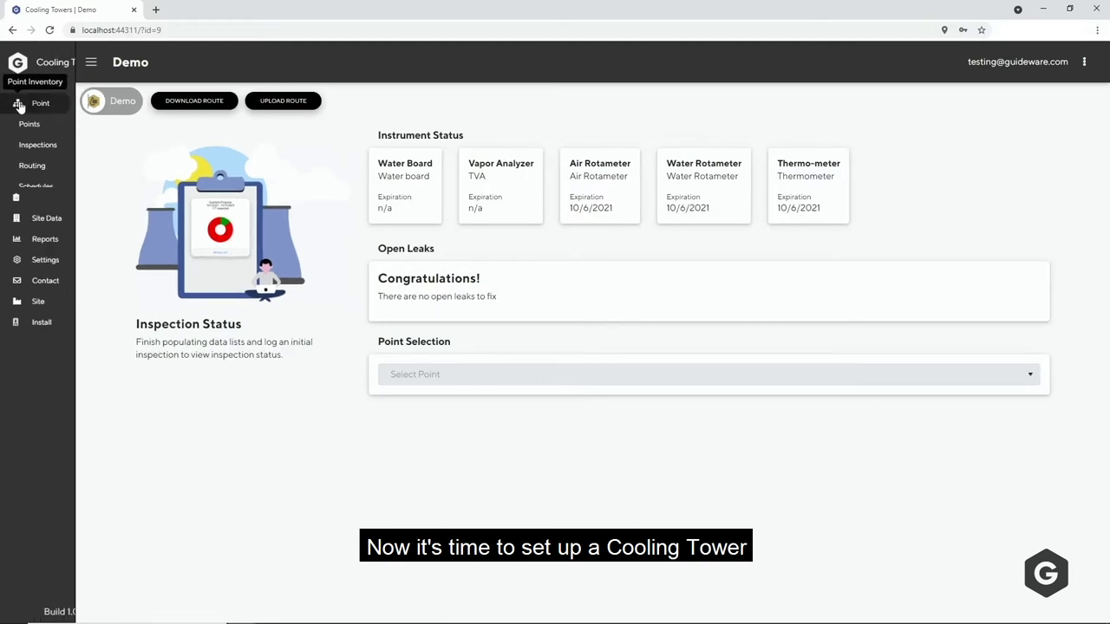
{"action": "left_click", "coordinate": [37, 126]}
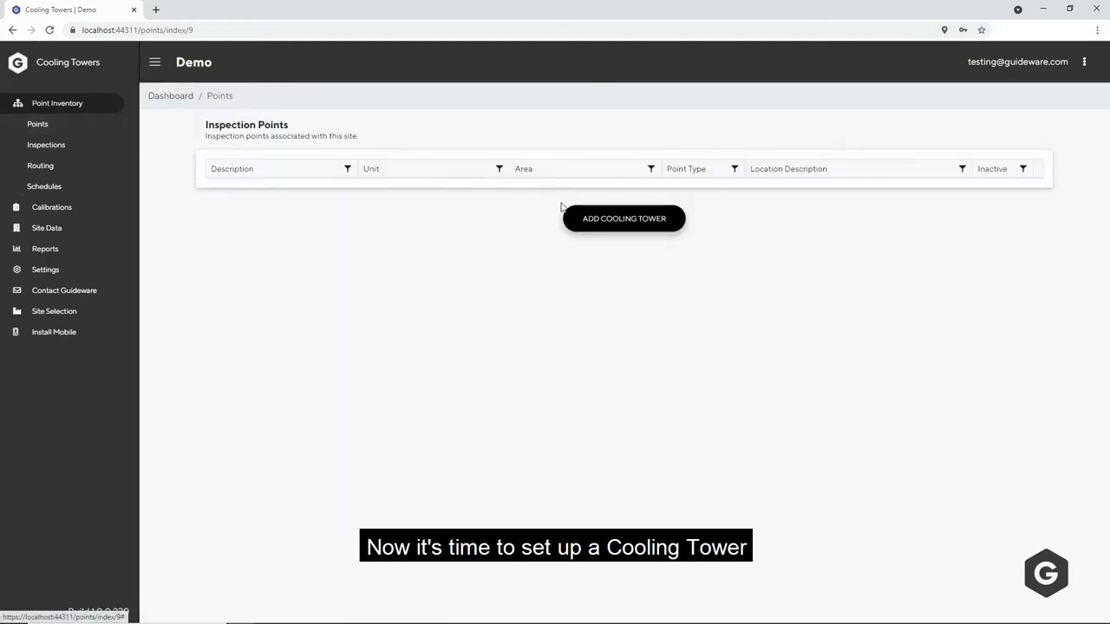
{"action": "left_click", "coordinate": [632, 221]}
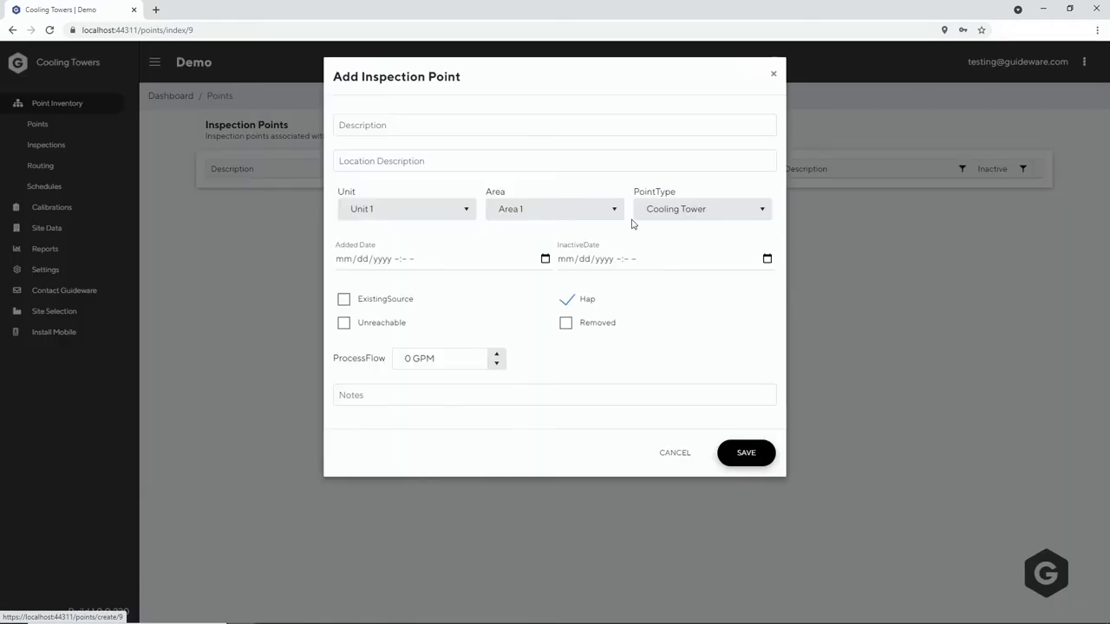
{"action": "left_click", "coordinate": [401, 130]}
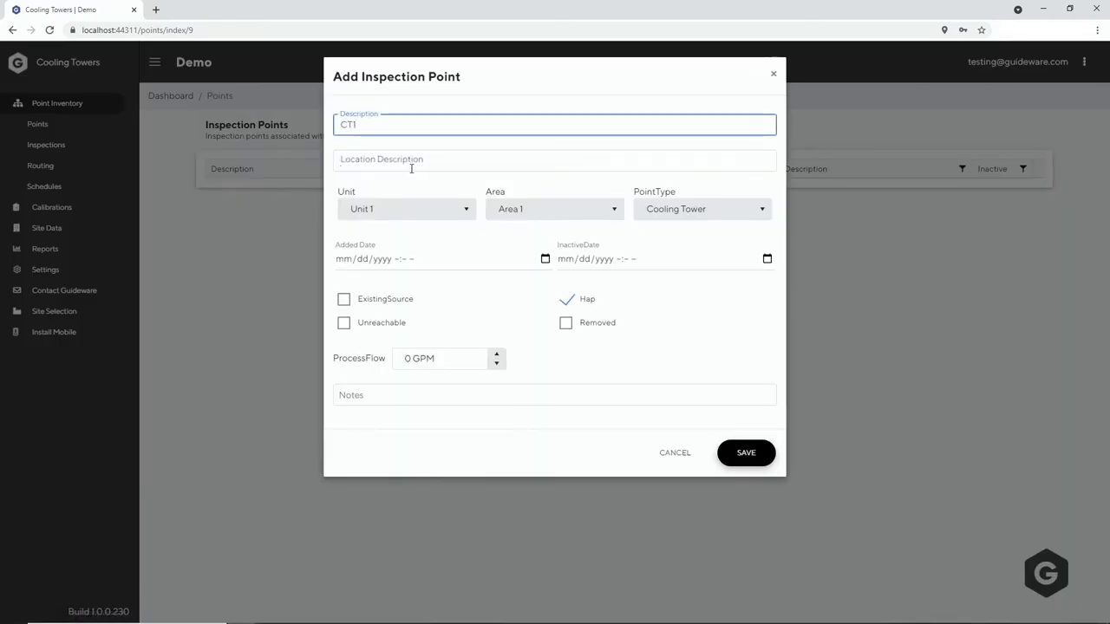
{"action": "left_click", "coordinate": [415, 168]}
{"action": "type", "text": "Location description"}
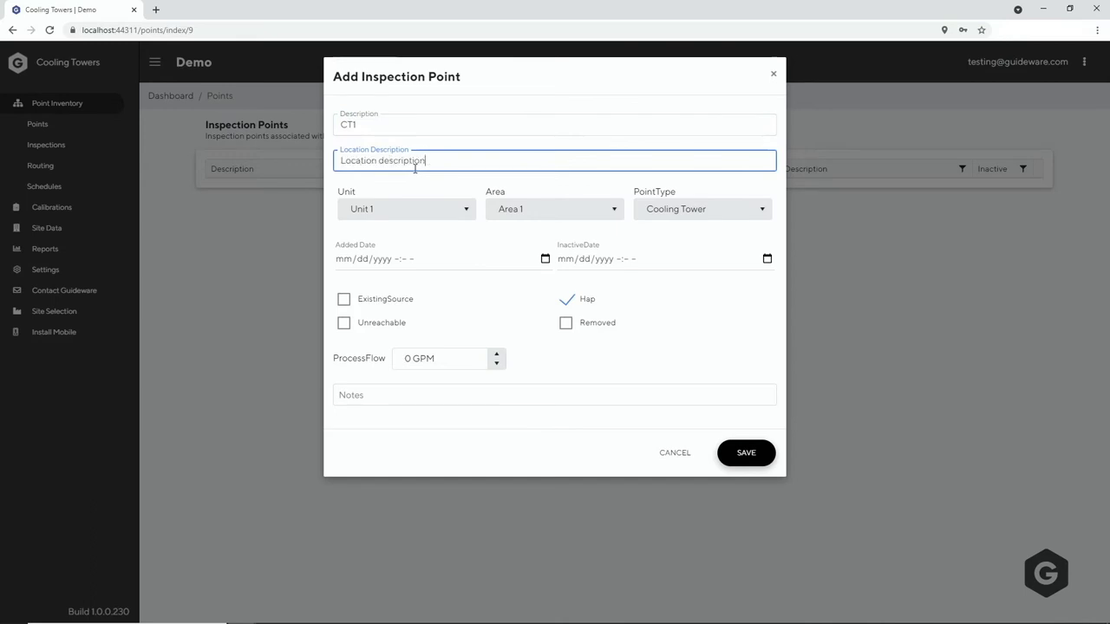
Keep CT1 in Unit 1 and Area 1 with Hap enabled, set its added date to 10/05/2021 and process flow to 1 GPM, and save it
{"action": "left_click", "coordinate": [416, 212]}
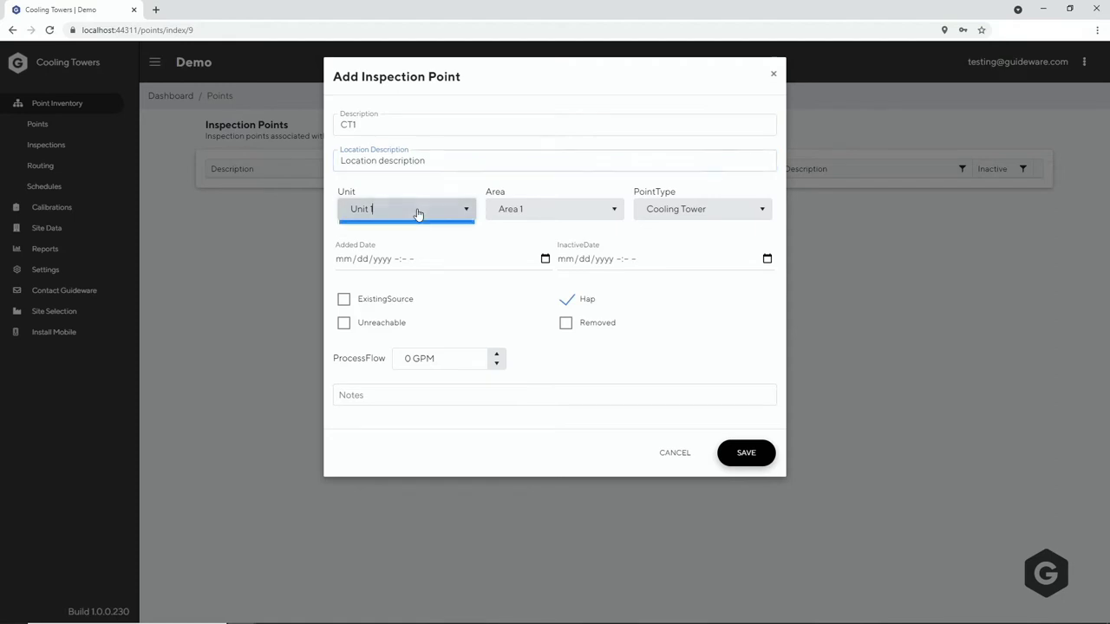
{"action": "left_click", "coordinate": [538, 211]}
{"action": "left_click", "coordinate": [551, 211]}
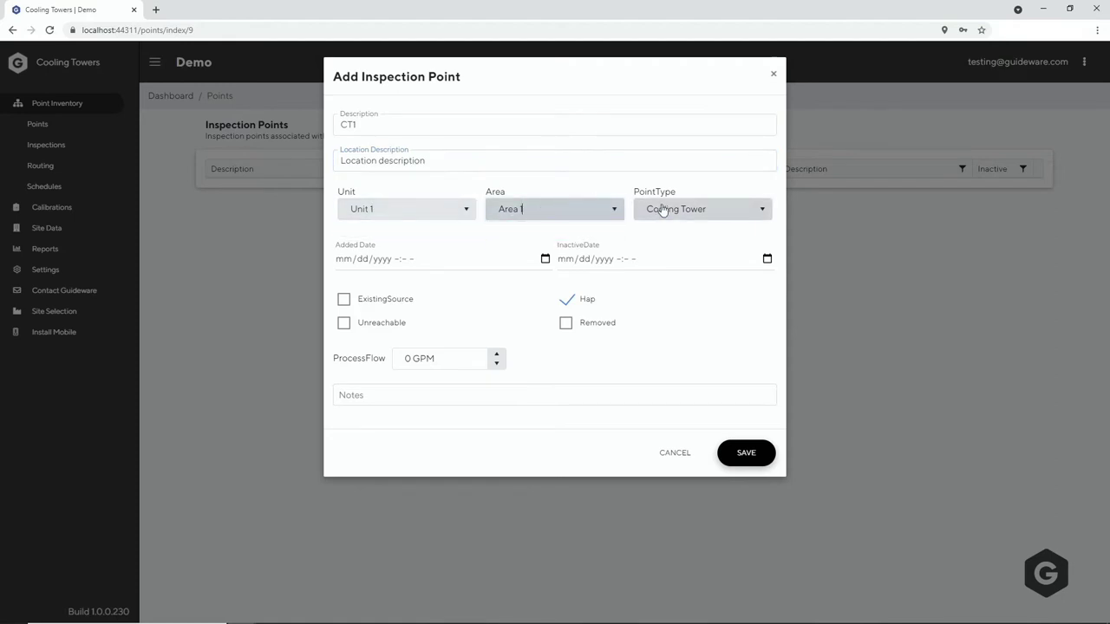
{"action": "left_click", "coordinate": [545, 259]}
{"action": "left_click", "coordinate": [439, 421]}
{"action": "left_click", "coordinate": [569, 236]}
{"action": "left_click", "coordinate": [566, 302]}
{"action": "left_click", "coordinate": [566, 300]}
{"action": "left_click", "coordinate": [496, 354]}
{"action": "left_click", "coordinate": [544, 350]}
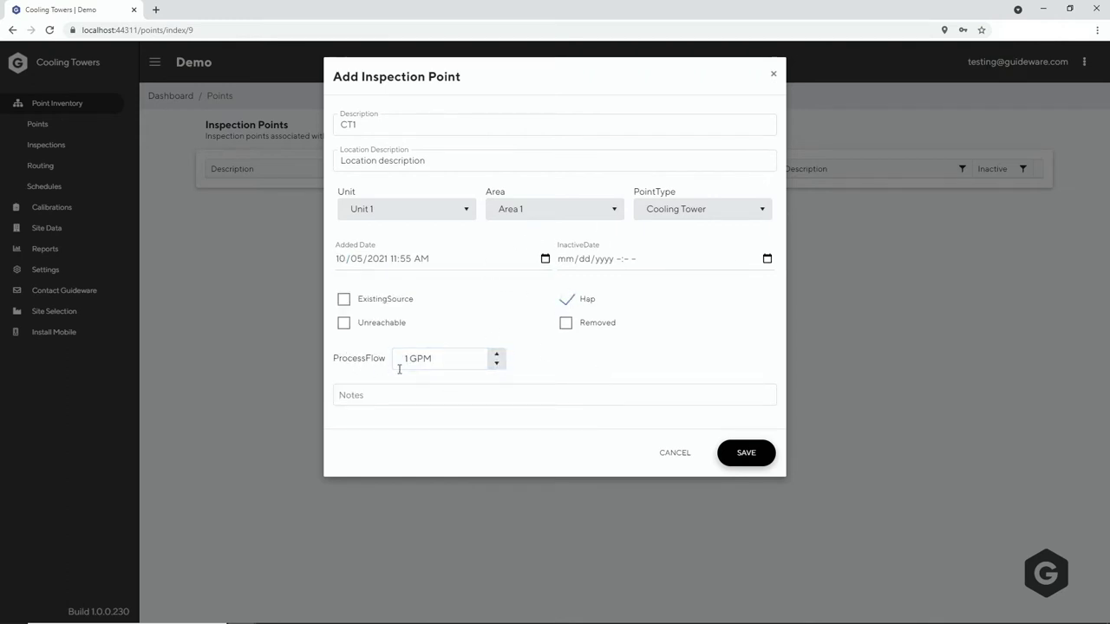
{"action": "left_click", "coordinate": [744, 454]}
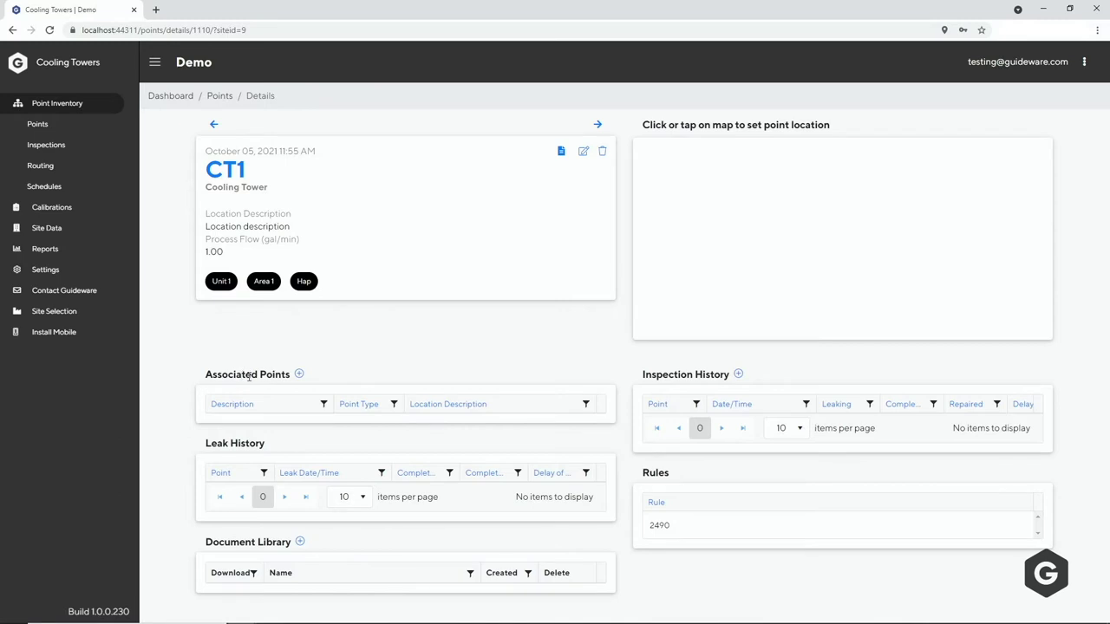
Start a new associated point for CT1 described as "EX1", with location description "CT1 Exchanger" and point type Exchanger
{"action": "left_click", "coordinate": [299, 374]}
{"action": "left_click", "coordinate": [405, 127]}
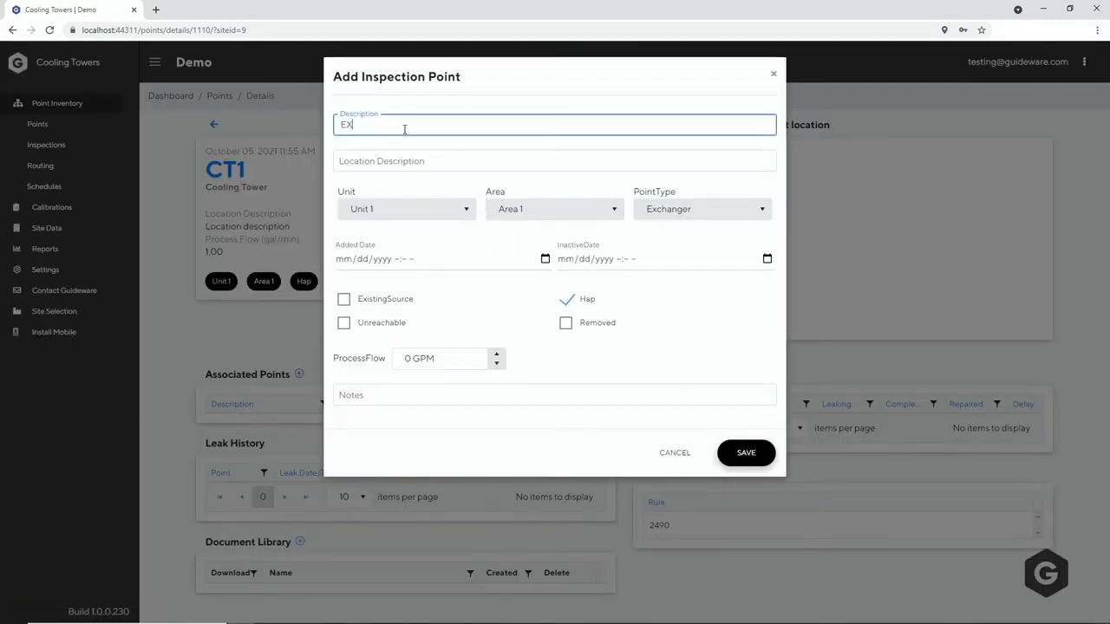
{"action": "key", "text": "Tab"}
{"action": "type", "text": "CT"}
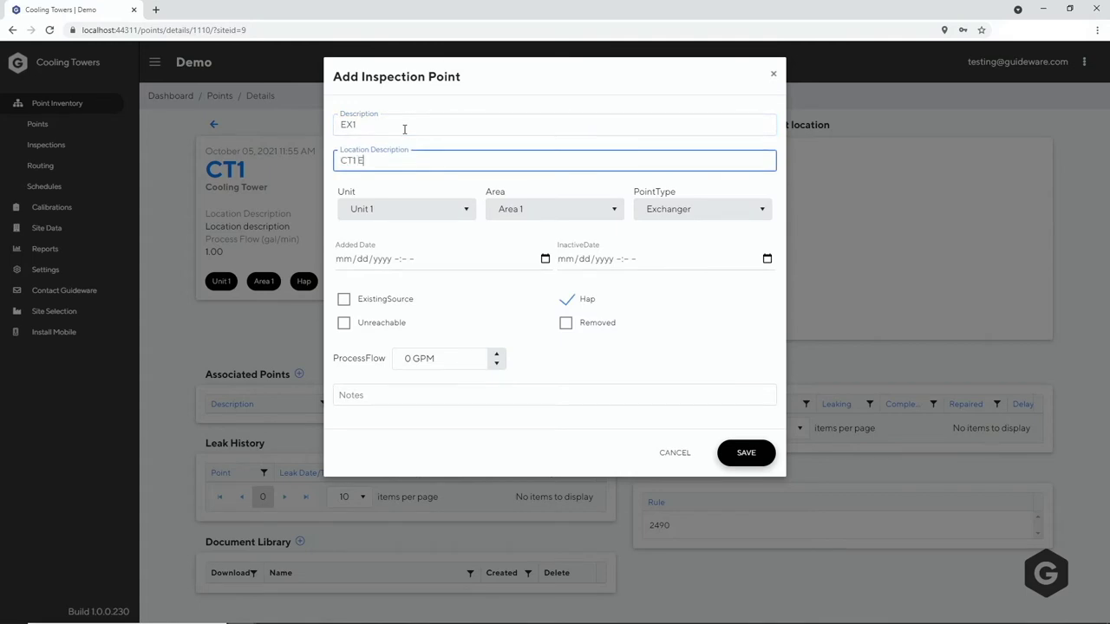
{"action": "left_click", "coordinate": [681, 211]}
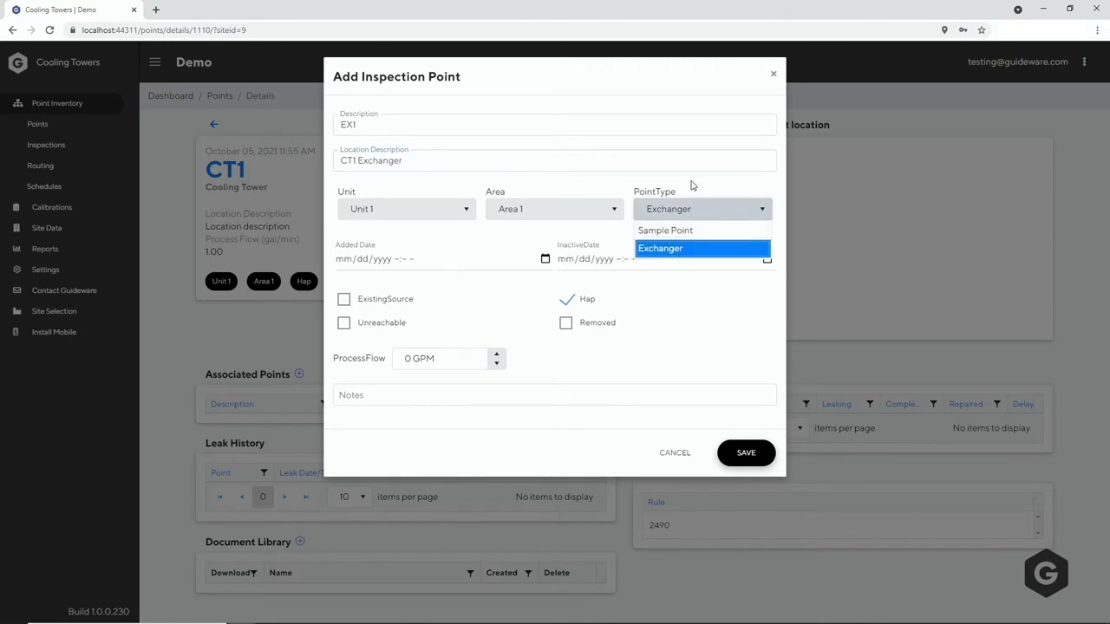
{"action": "left_click", "coordinate": [691, 188]}
Set EX1's added date to 10/05/2021 and its process flow to 1 GPM, and save the point
{"action": "left_click", "coordinate": [544, 258]}
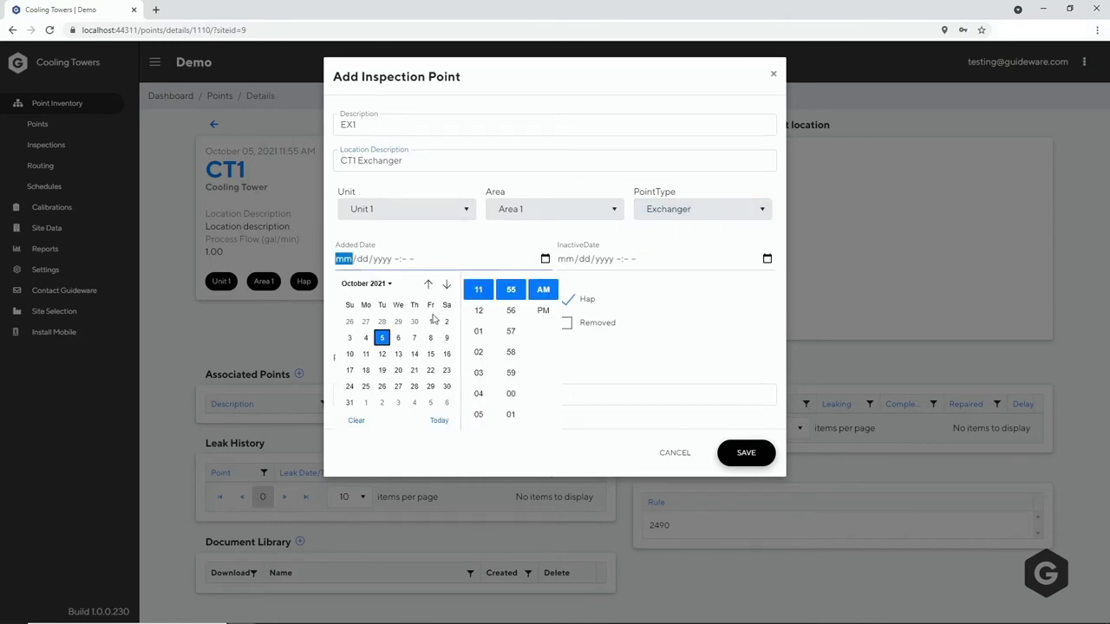
{"action": "left_click", "coordinate": [439, 420]}
{"action": "left_click", "coordinate": [508, 246]}
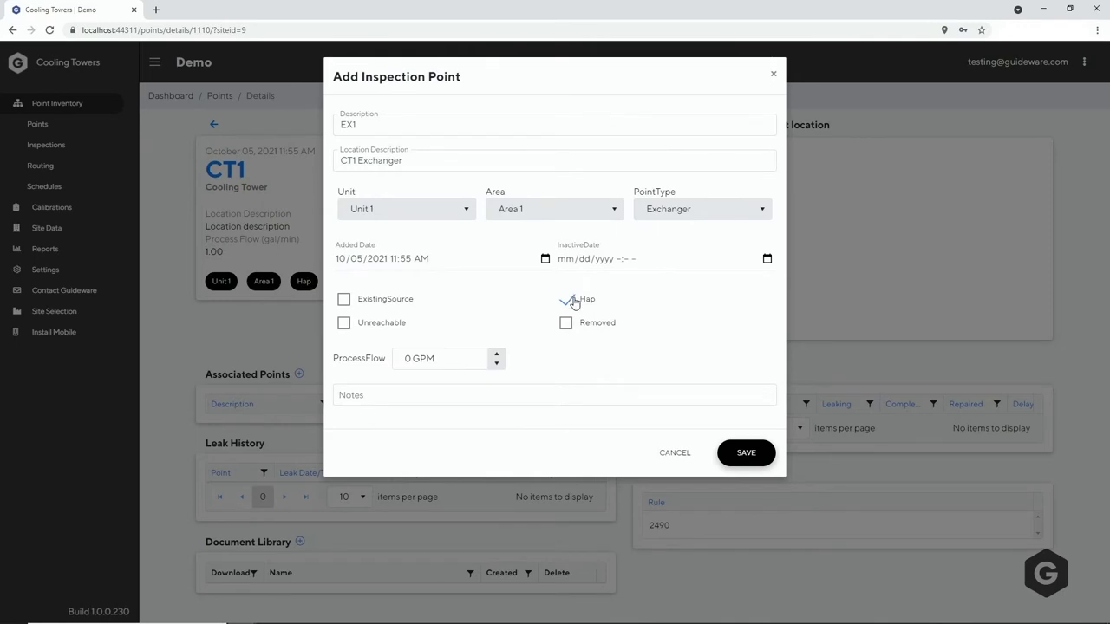
{"action": "left_click", "coordinate": [496, 355]}
{"action": "left_click", "coordinate": [742, 452]}
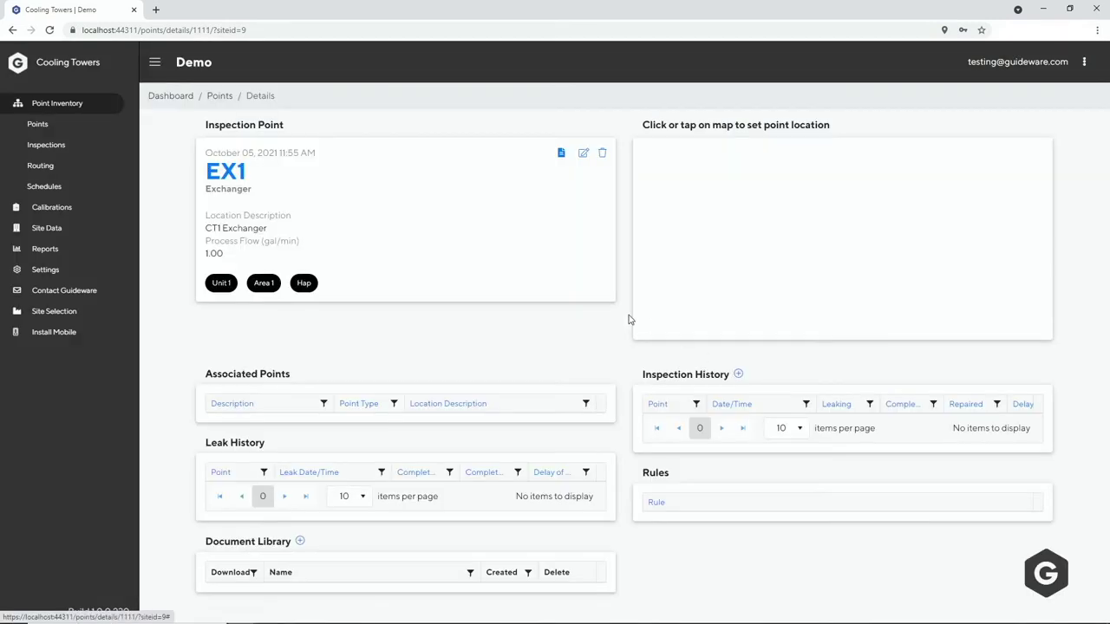
From the points list, start a new cooling tower described as "CT2" with the location description "Another Location"
{"action": "left_click", "coordinate": [218, 96]}
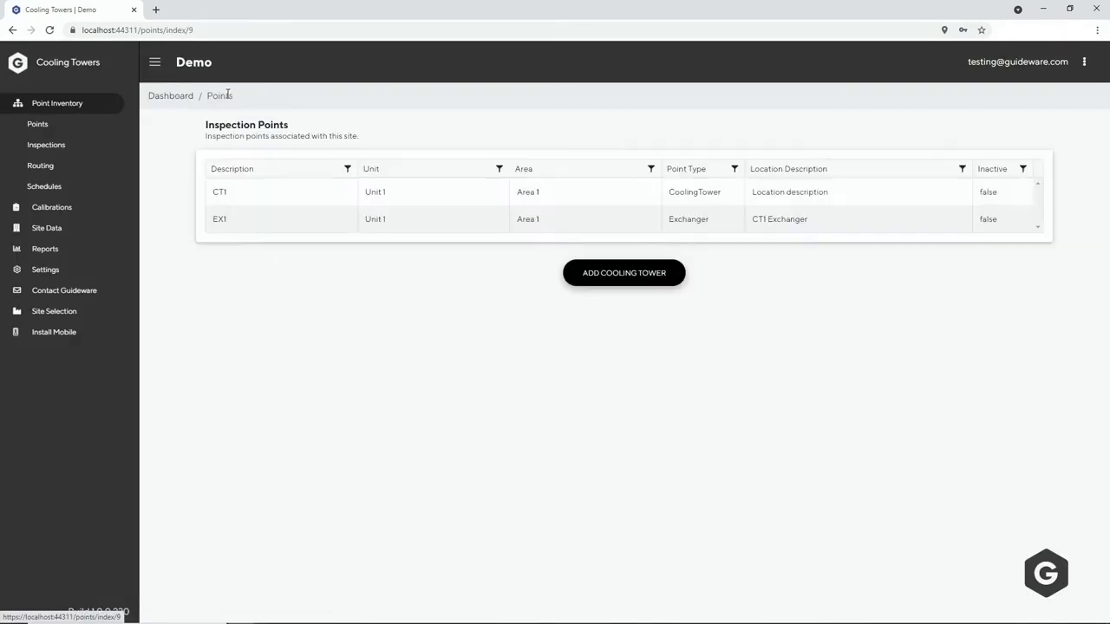
{"action": "left_click", "coordinate": [615, 272]}
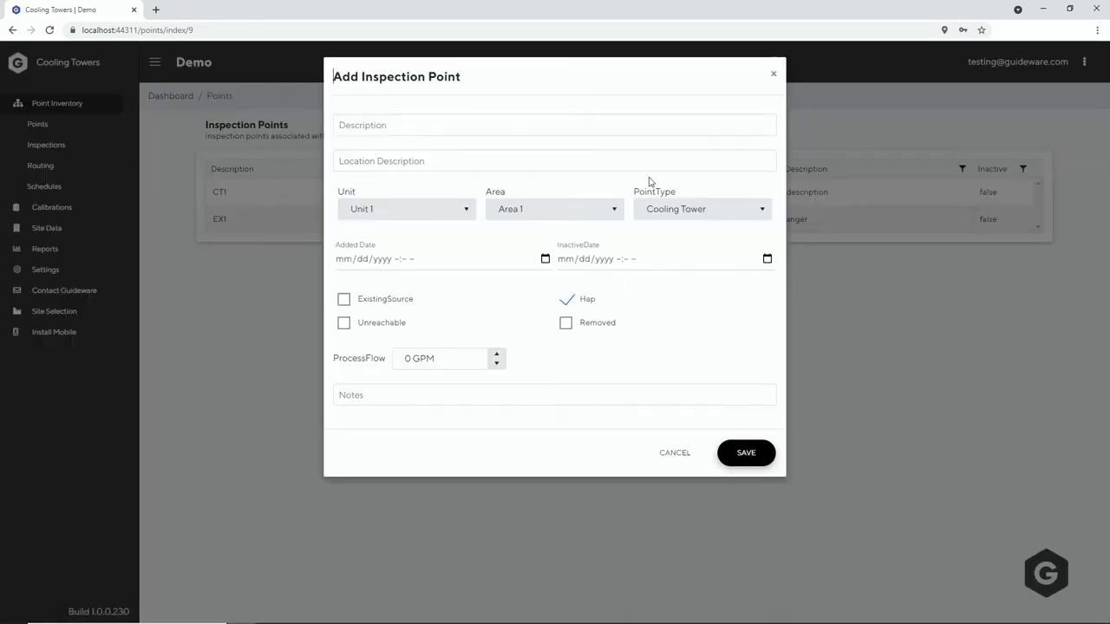
{"action": "left_click", "coordinate": [423, 126]}
{"action": "type", "text": "CT2"}
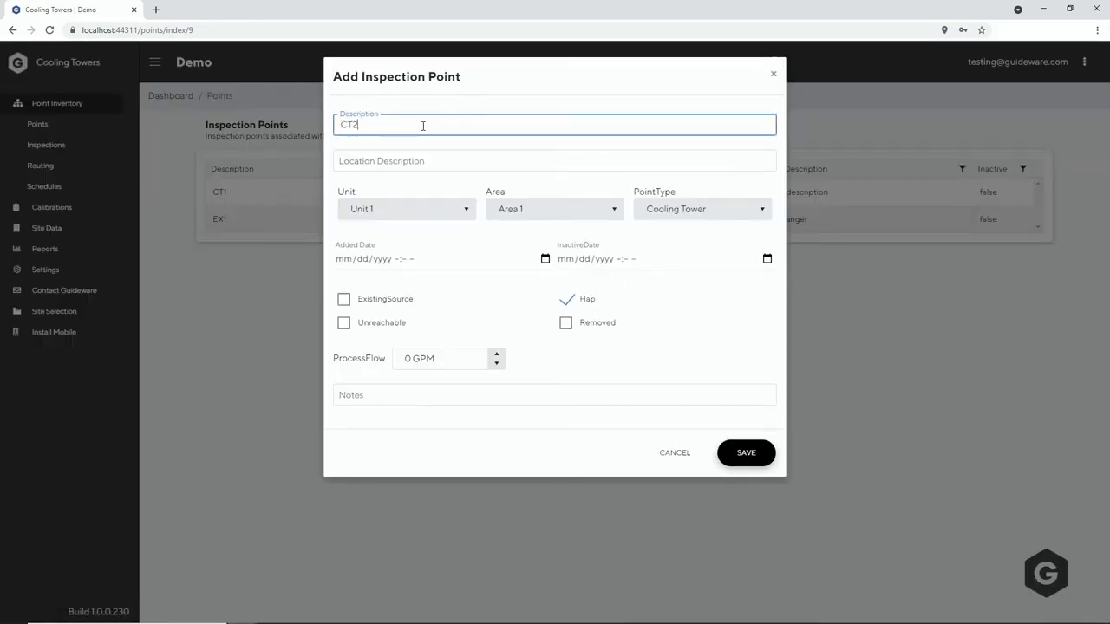
{"action": "left_click", "coordinate": [401, 162]}
{"action": "type", "text": "Another Location"}
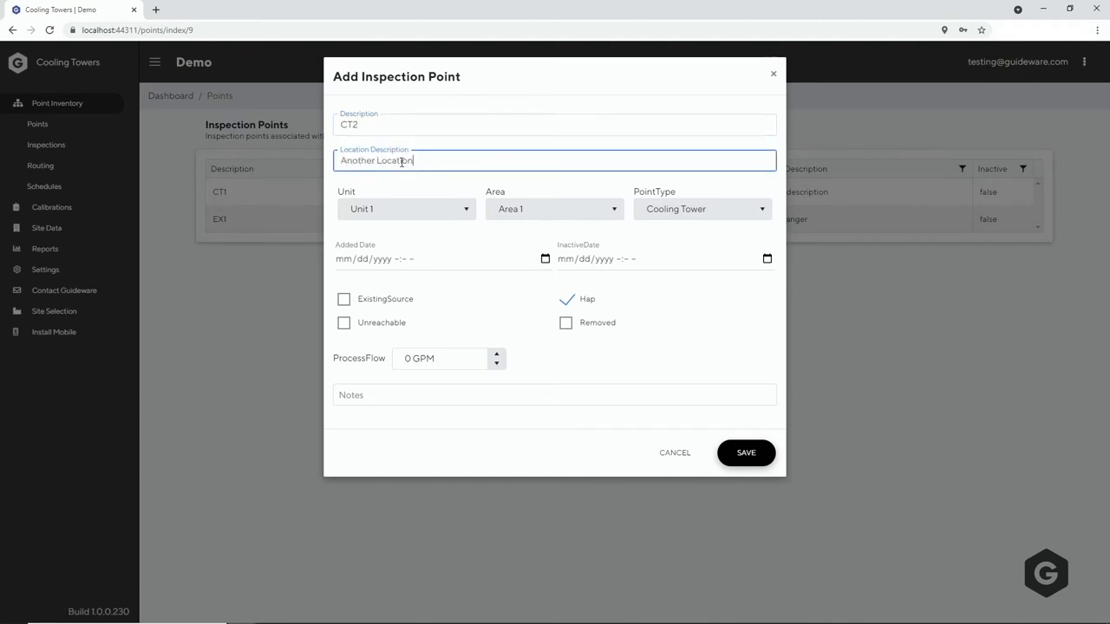
Keep CT2 in Unit 1 and Area 1, set its added date to 10/05/2021 and process flow to 1 GPM, and save it
{"action": "left_click", "coordinate": [426, 217]}
{"action": "left_click", "coordinate": [547, 211]}
{"action": "left_click", "coordinate": [557, 186]}
{"action": "left_click", "coordinate": [544, 259]}
{"action": "left_click", "coordinate": [438, 421]}
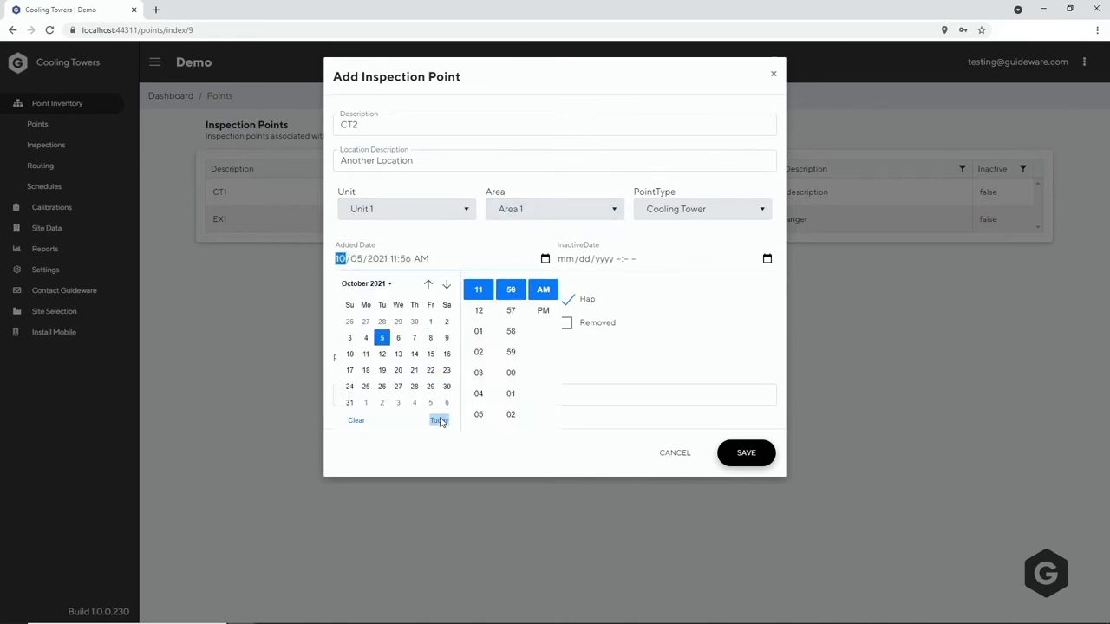
{"action": "left_click", "coordinate": [496, 354]}
{"action": "left_click", "coordinate": [741, 454]}
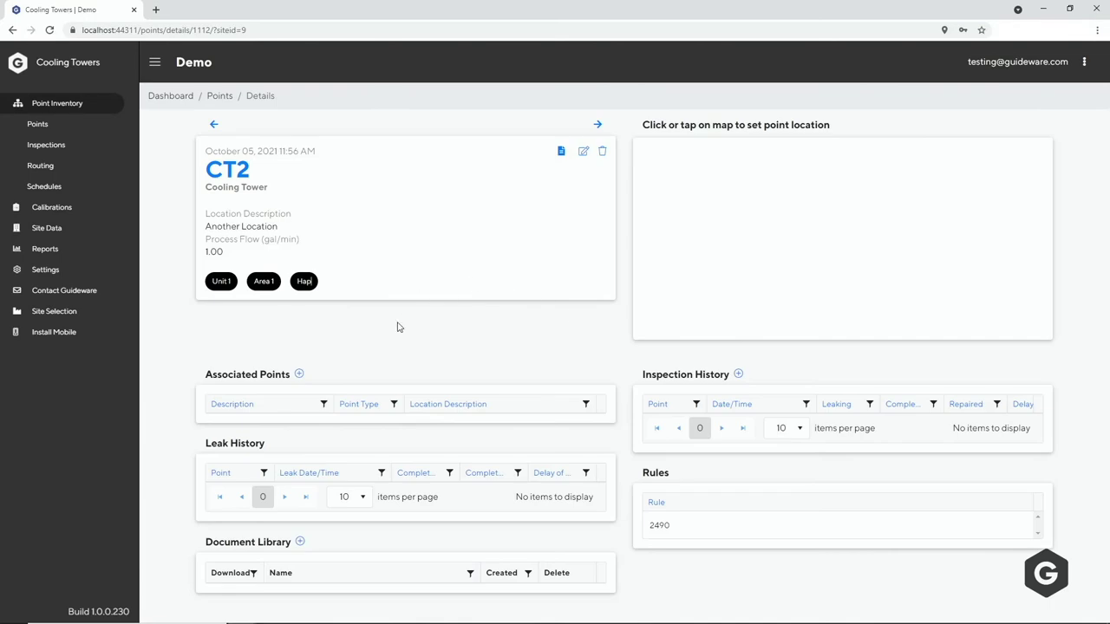
Start a new associated point for CT2 described as "SP1", with location description "Sample point" and point type Sample Point
{"action": "left_click", "coordinate": [300, 374]}
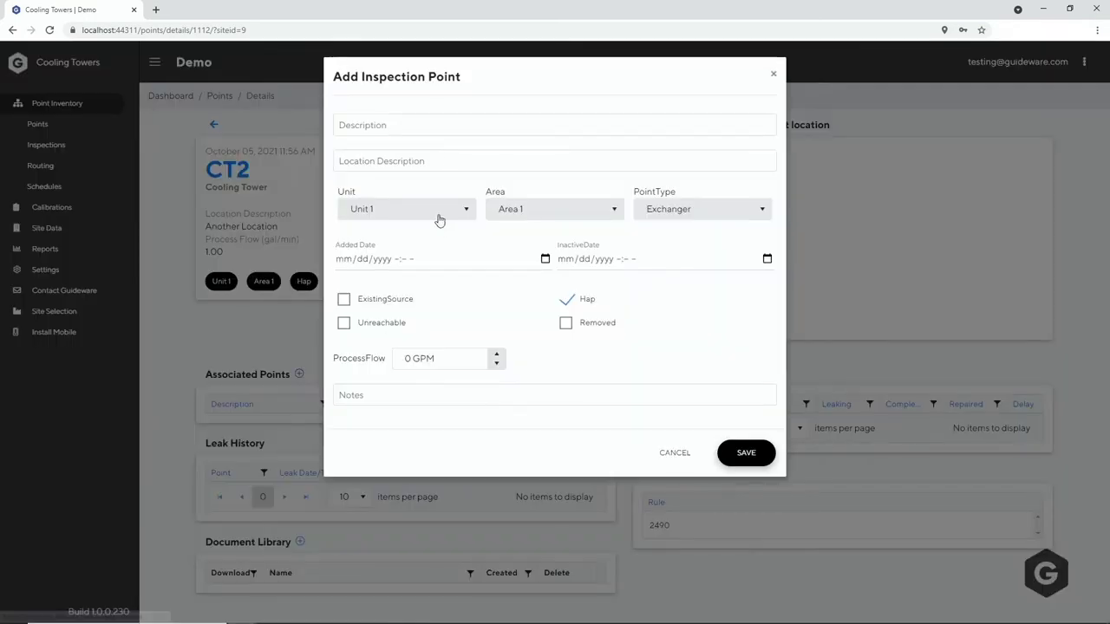
{"action": "left_click", "coordinate": [414, 129]}
{"action": "type", "text": "SP1"}
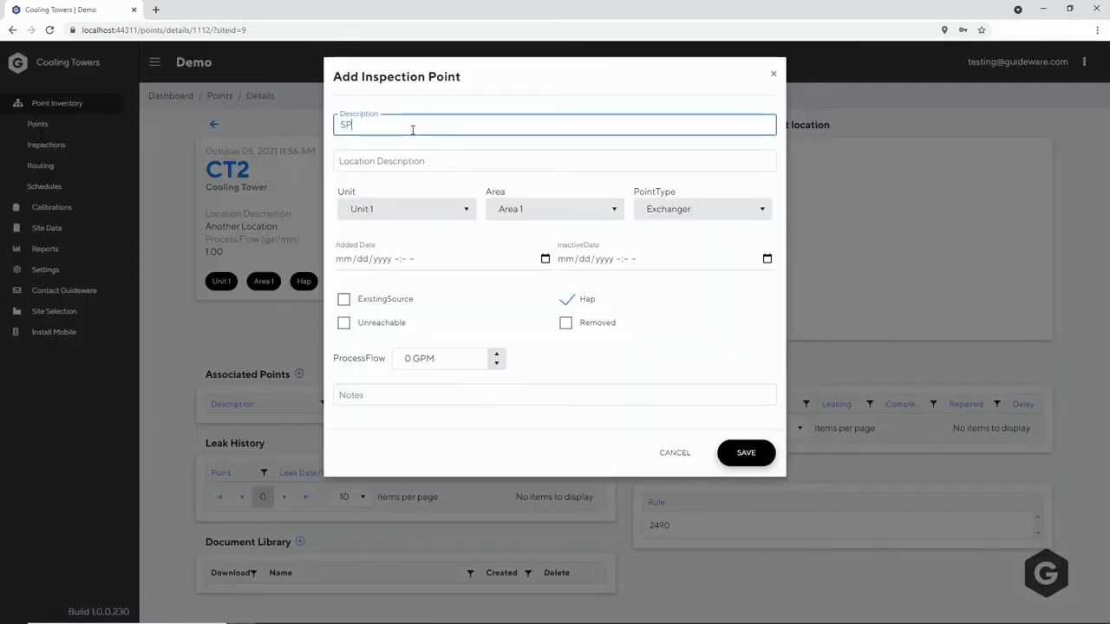
{"action": "left_click", "coordinate": [394, 162]}
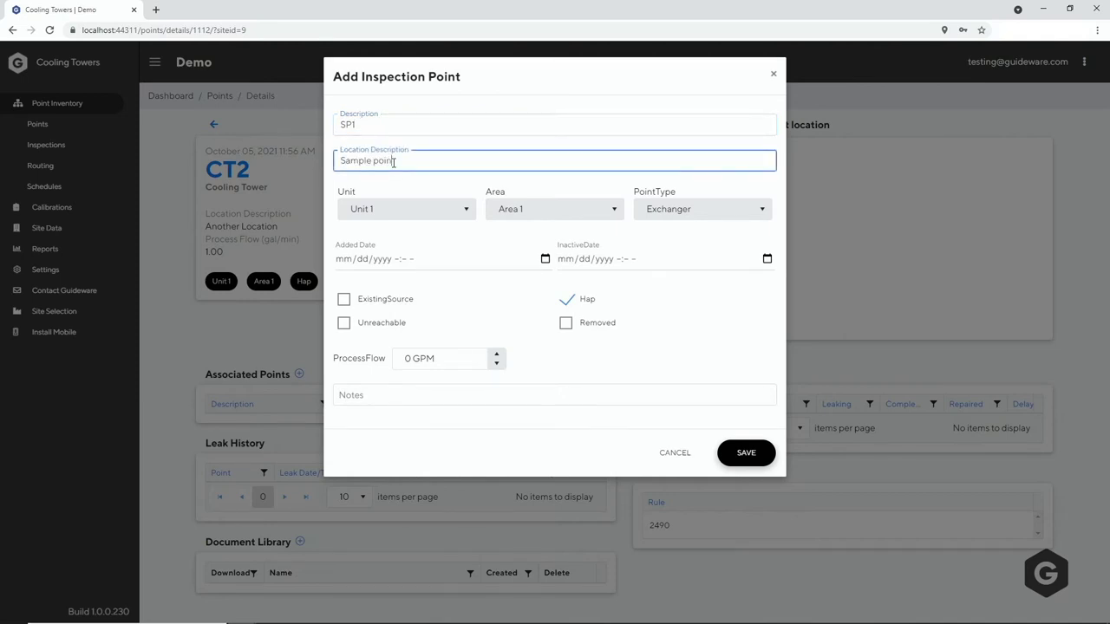
{"action": "type", "text": "Sample point"}
{"action": "left_click", "coordinate": [698, 211]}
{"action": "left_click", "coordinate": [689, 229]}
Set SP1's added date to 10/05/2021 and process flow to 1 GPM, save it, and return to the site dashboard
{"action": "left_click", "coordinate": [544, 258]}
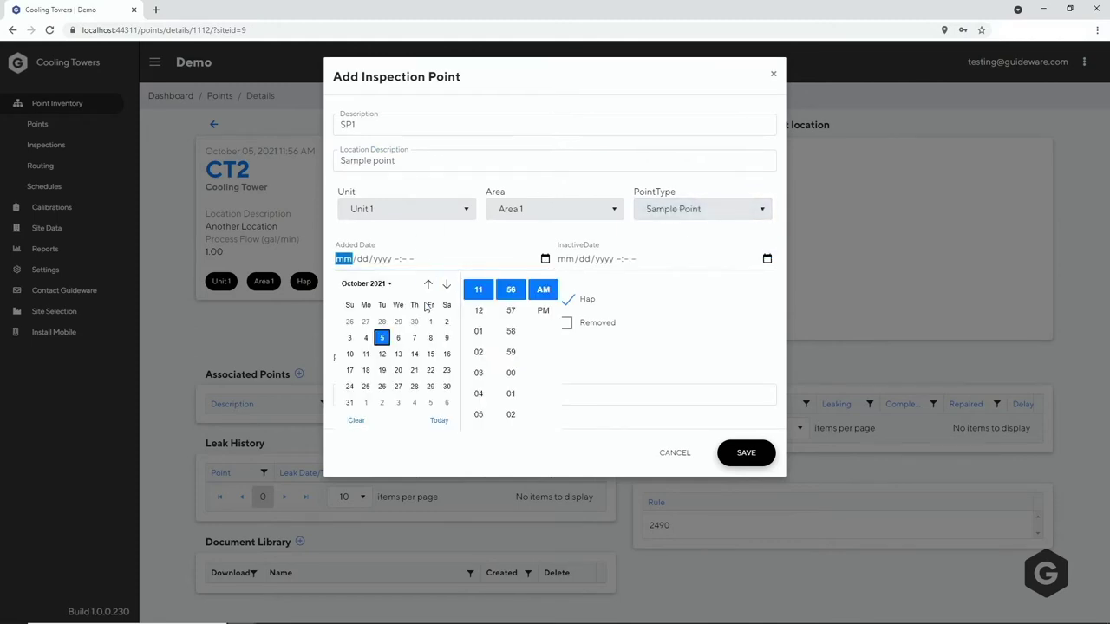
{"action": "left_click", "coordinate": [438, 421]}
{"action": "left_click", "coordinate": [497, 353]}
{"action": "left_click", "coordinate": [734, 451]}
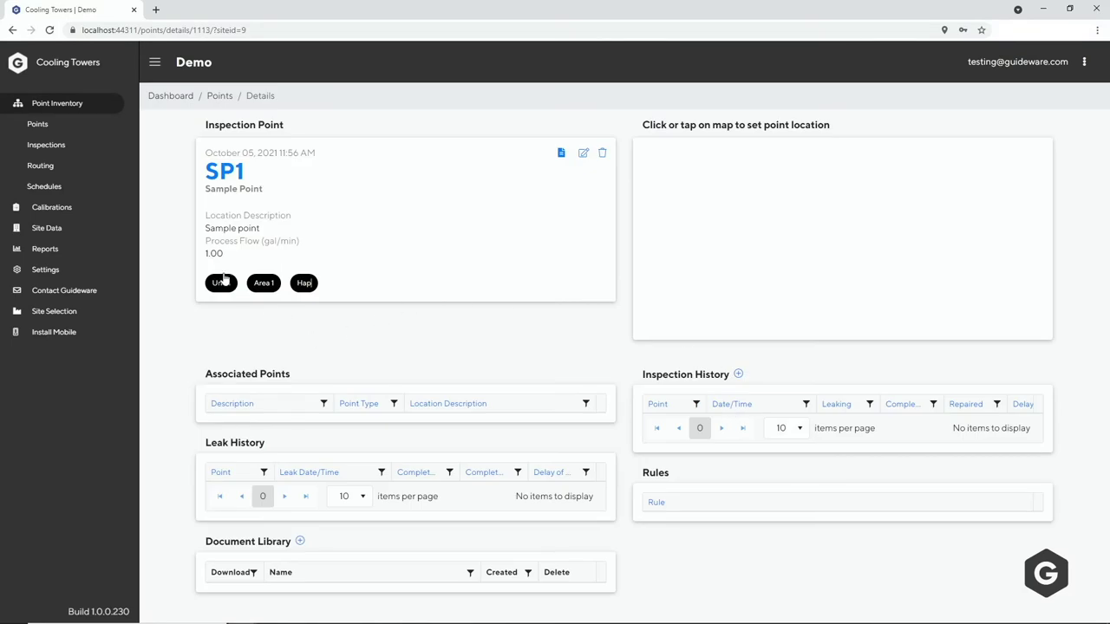
{"action": "left_click", "coordinate": [187, 96]}
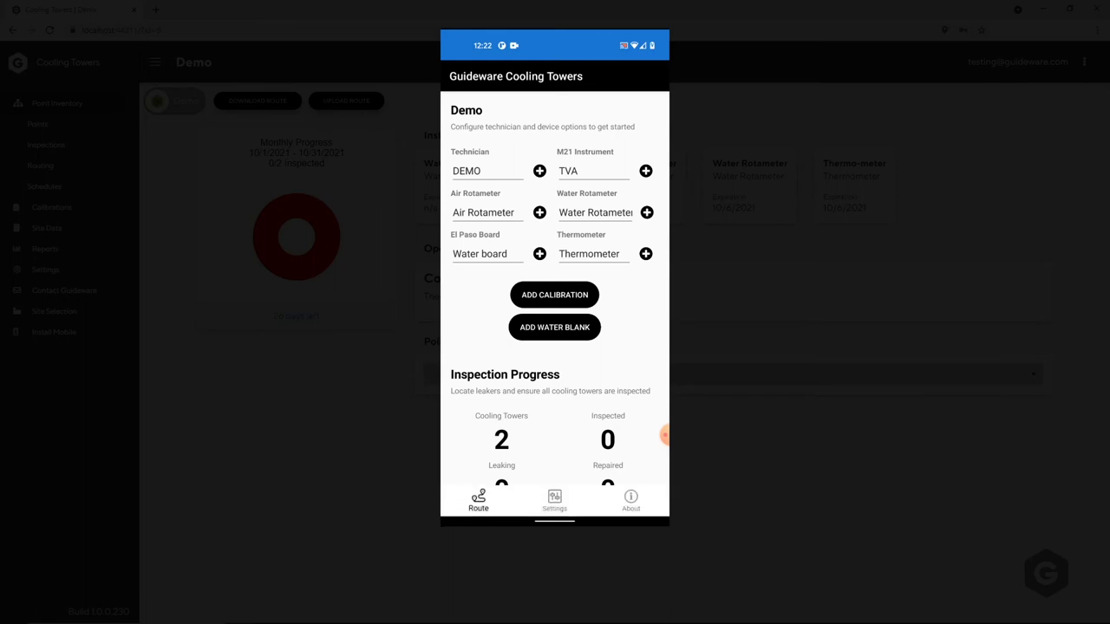
In the Guideware Cooling Towers mobile app, add a TVA calibration and log a 0 PPM zero gas reading with the LOW cylinder
{"action": "left_click", "coordinate": [554, 295]}
{"action": "left_click", "coordinate": [554, 272]}
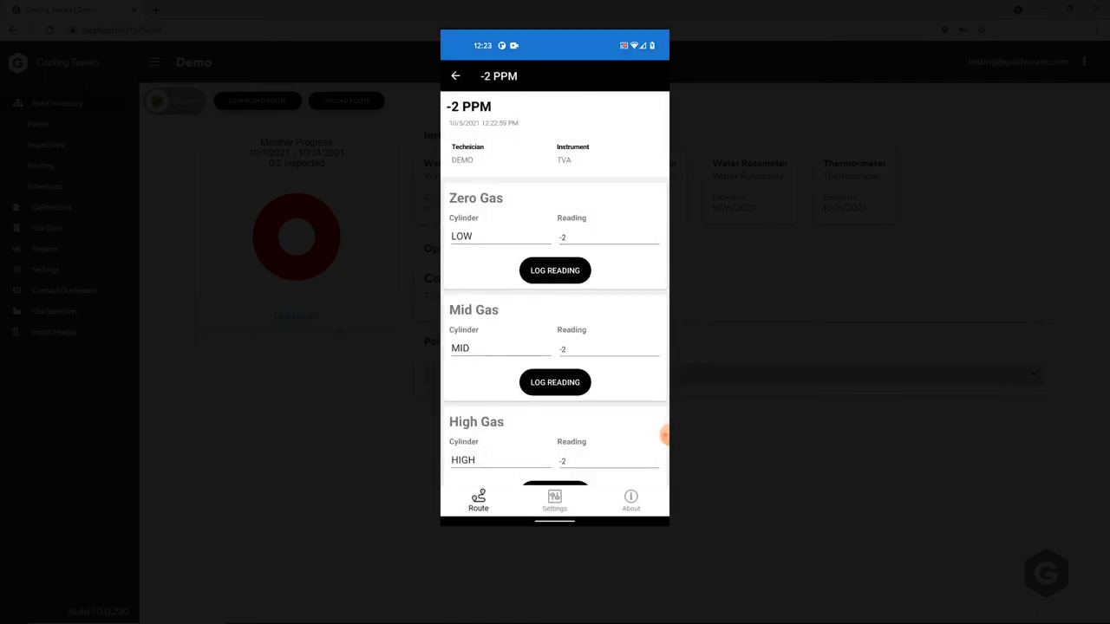
{"action": "left_click", "coordinate": [555, 270]}
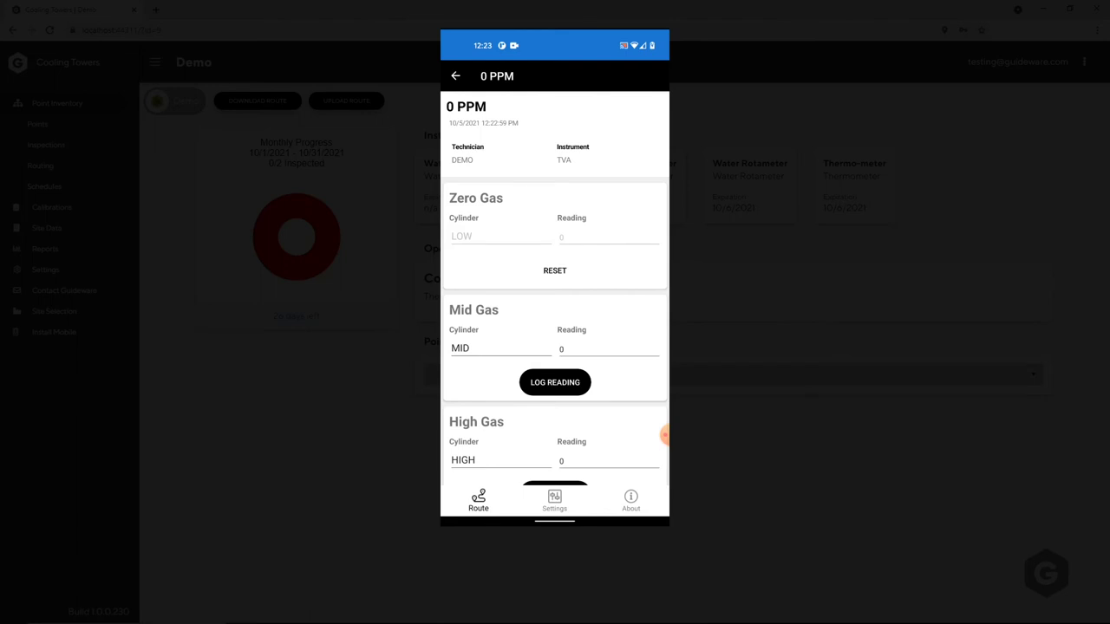
Log the mid gas reading at 5 PPM and the high gas reading at 10 PPM, and save the calibration
{"action": "scroll", "coordinate": [555, 287], "scroll_direction": "down", "scroll_amount": 2}
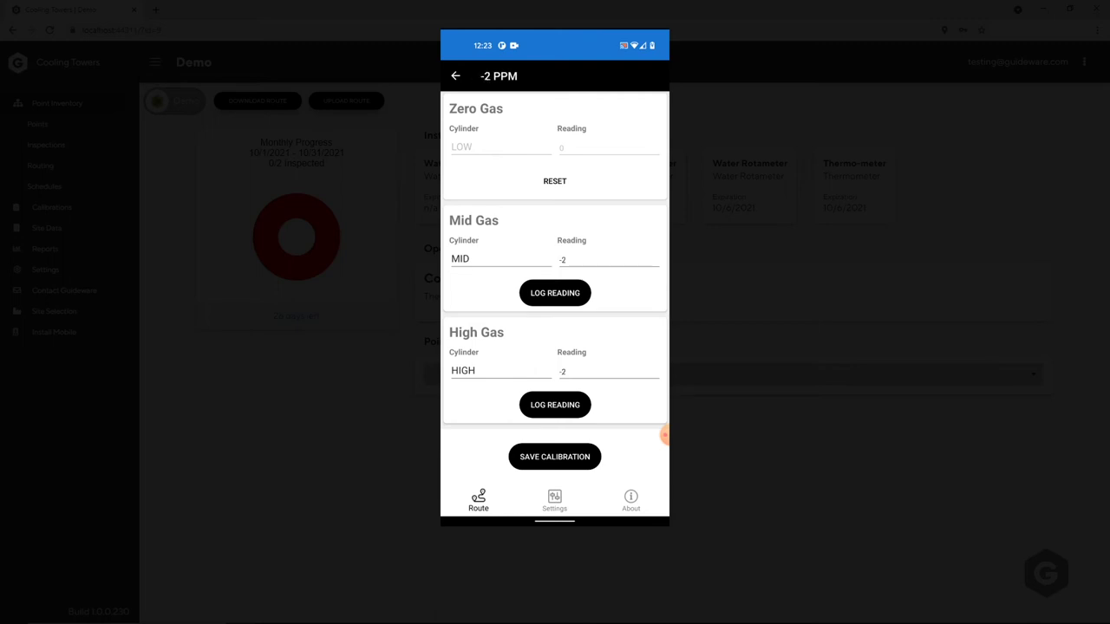
{"action": "left_click", "coordinate": [554, 293]}
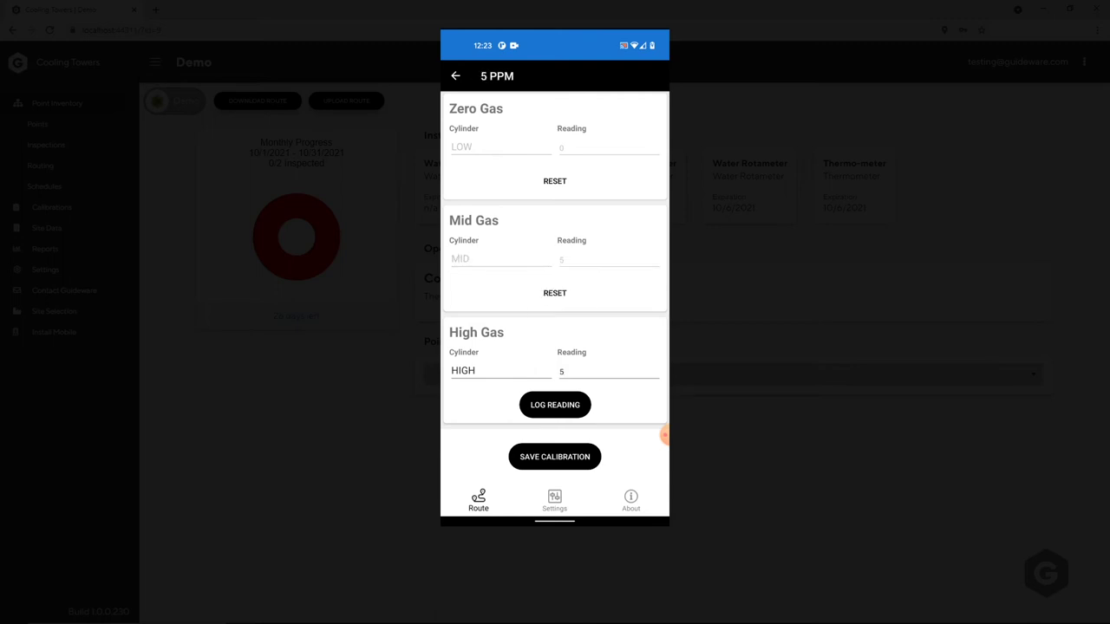
{"action": "scroll", "coordinate": [555, 304], "scroll_direction": "down", "scroll_amount": 1}
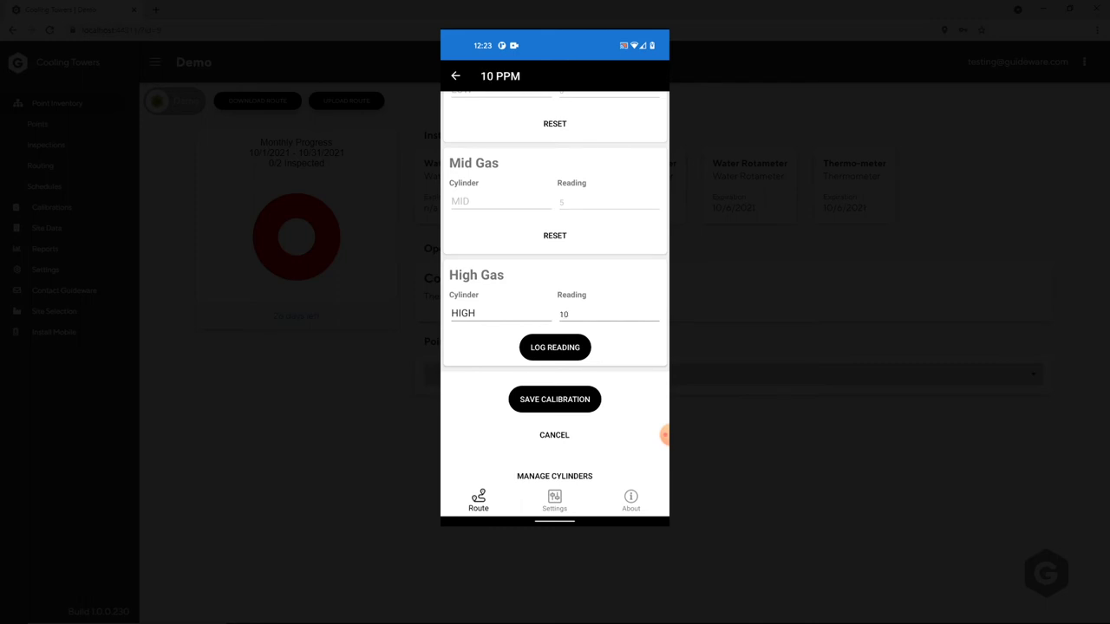
{"action": "left_click", "coordinate": [555, 346]}
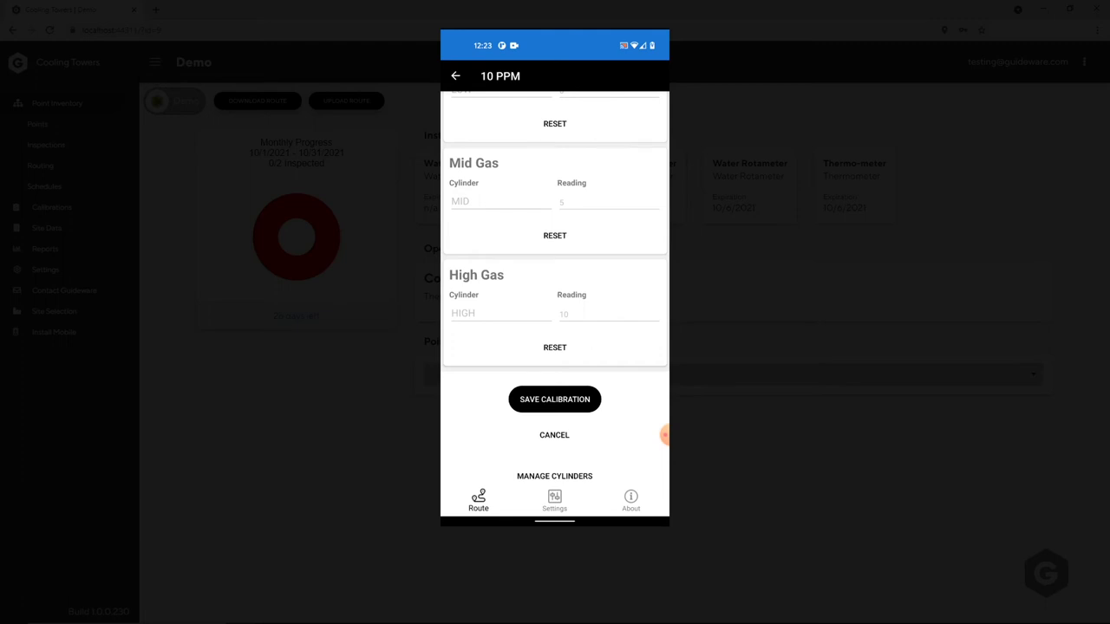
{"action": "left_click", "coordinate": [554, 399]}
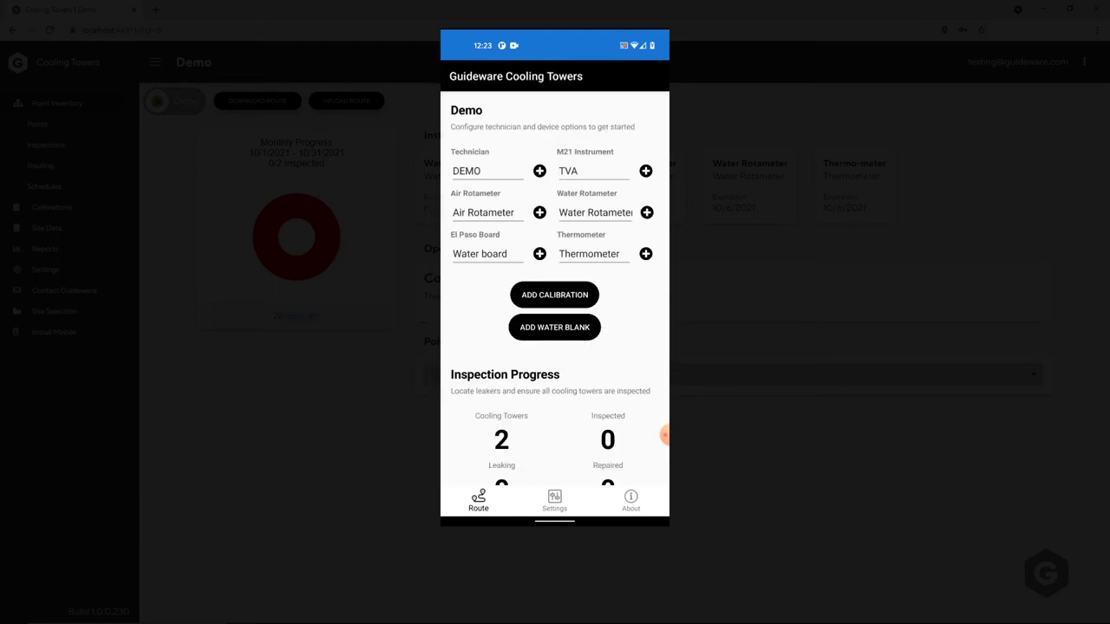
Add a water blank with calibration type Monthly and supply method Gravity_Fed, and mark all five startup checklist items as done
{"action": "left_click", "coordinate": [555, 327]}
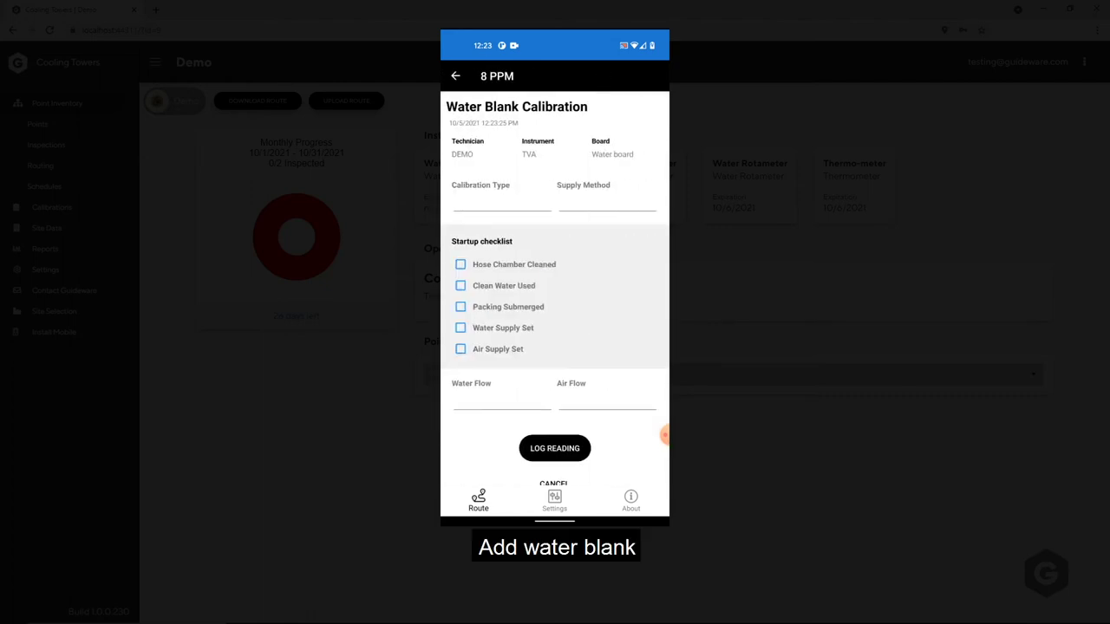
{"action": "left_click", "coordinate": [484, 260]}
{"action": "left_click", "coordinate": [607, 203]}
{"action": "left_click", "coordinate": [460, 264]}
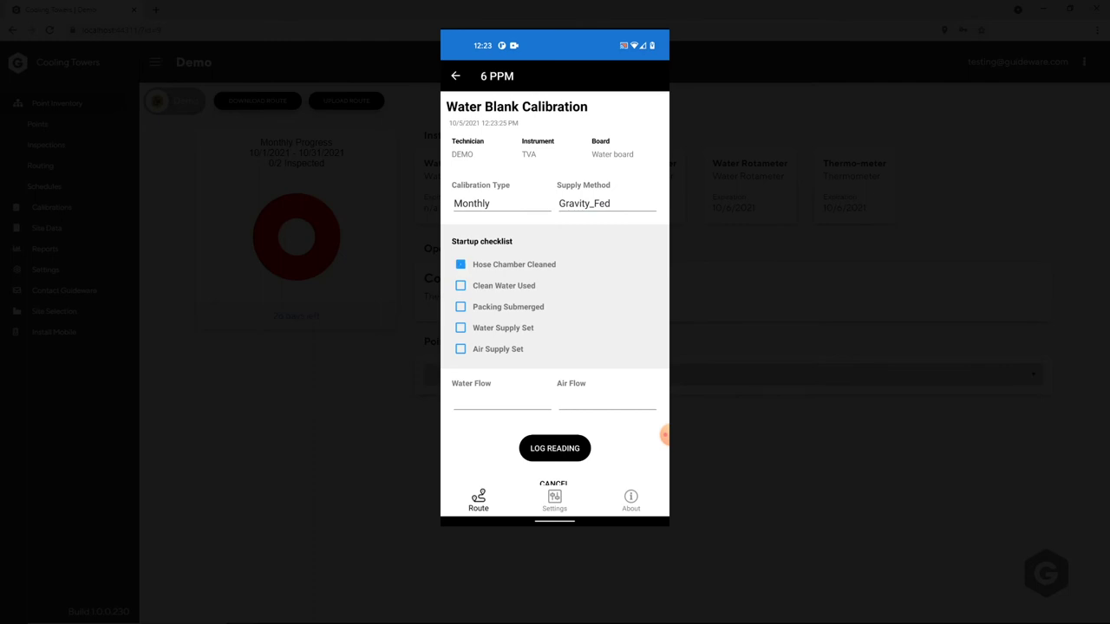
{"action": "left_click", "coordinate": [461, 285]}
{"action": "left_click", "coordinate": [460, 306]}
{"action": "left_click", "coordinate": [461, 328]}
{"action": "left_click", "coordinate": [460, 349]}
Set the water blank's water flow to 125 and air flow to 2500
{"action": "left_click", "coordinate": [501, 402]}
{"action": "type", "text": "125"}
{"action": "left_click", "coordinate": [606, 347]}
{"action": "type", "text": "2500"}
{"action": "key", "text": "Return"}
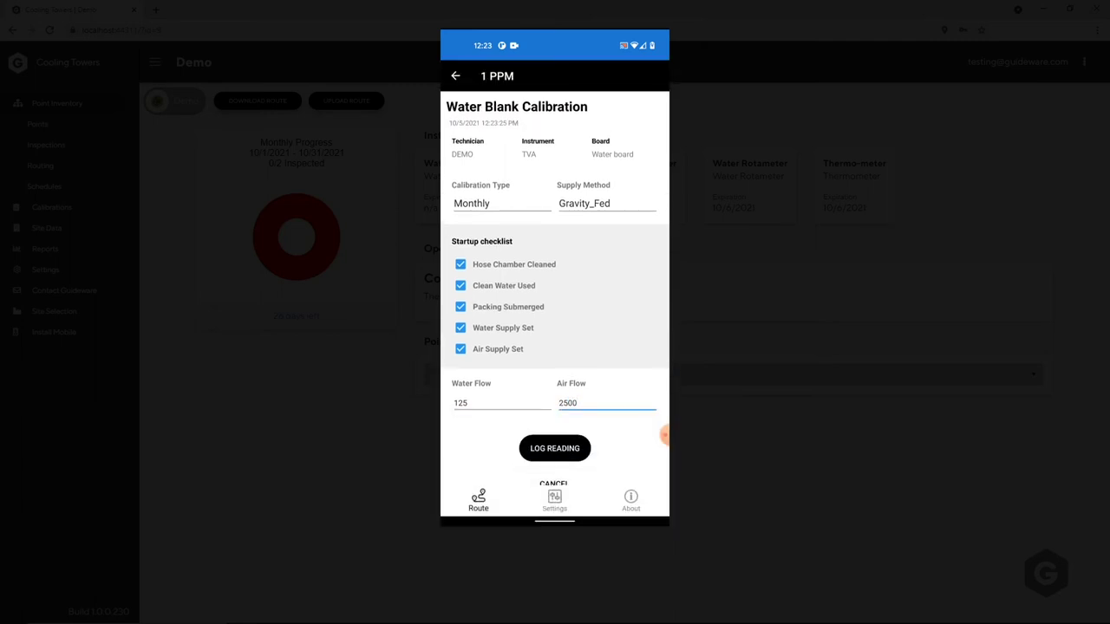
Log three 0 PPM readings for the water blank and save it
{"action": "scroll", "coordinate": [555, 304], "scroll_direction": "down", "scroll_amount": 2}
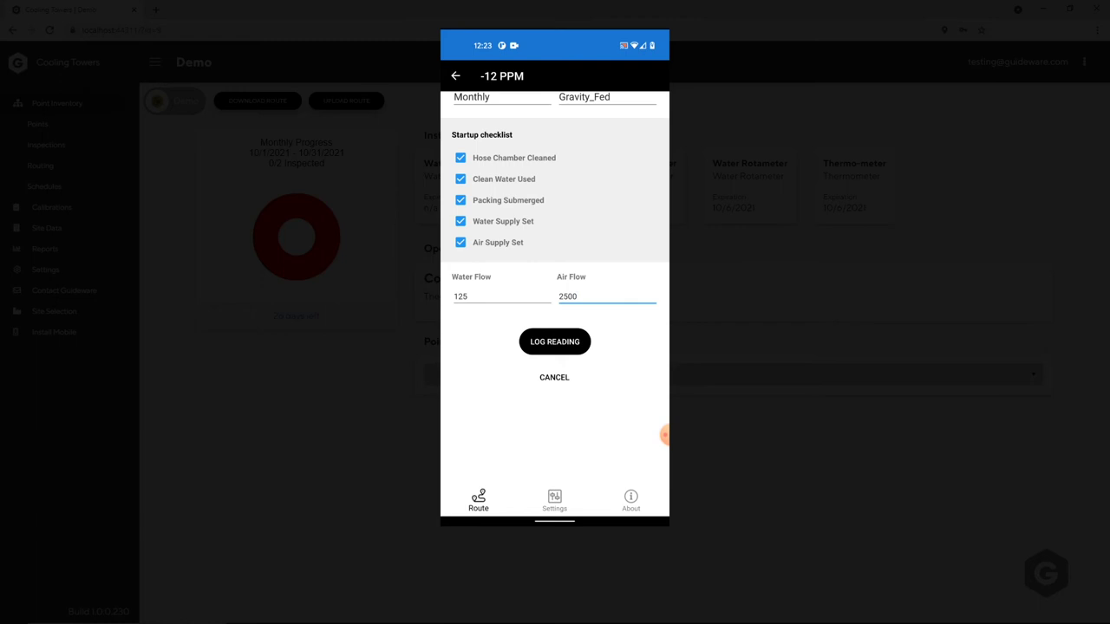
{"action": "key", "text": "Return"}
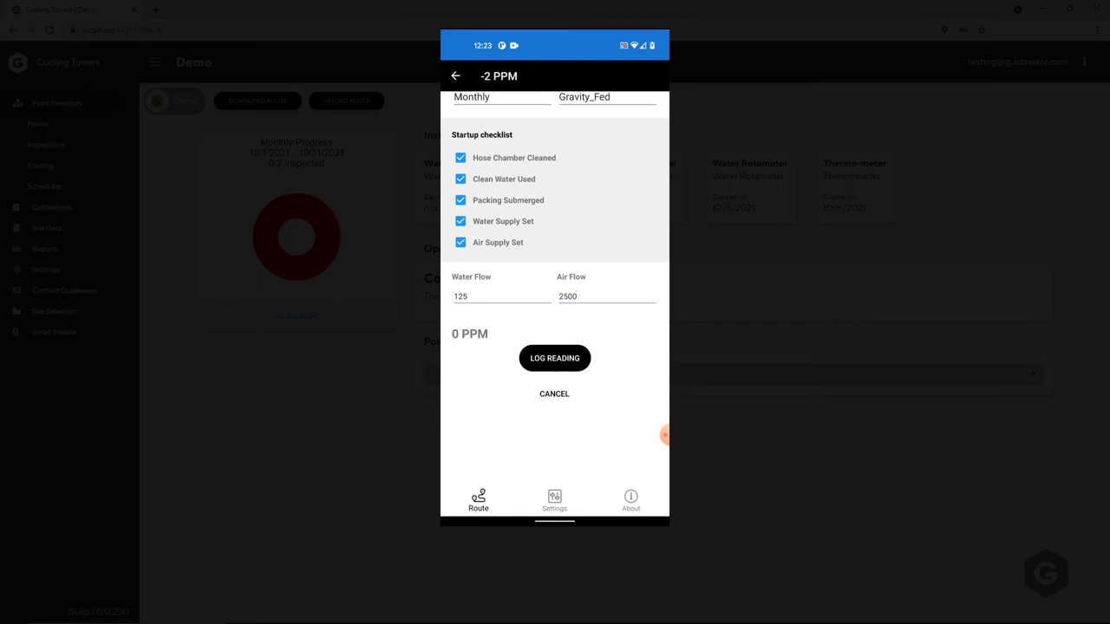
{"action": "key", "text": "Return"}
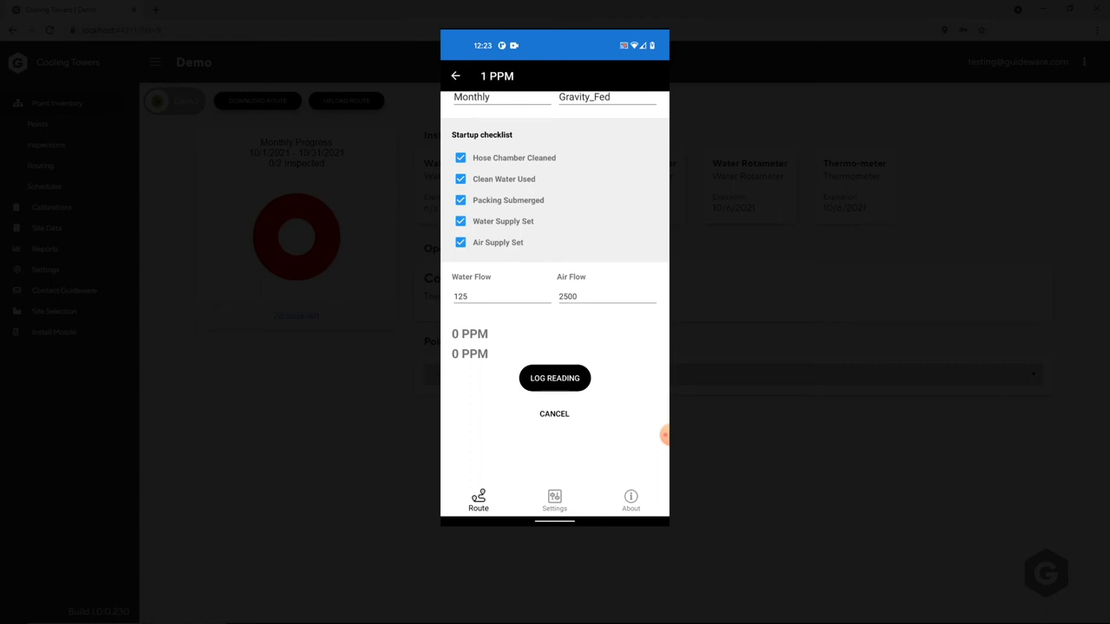
{"action": "key", "text": "Return"}
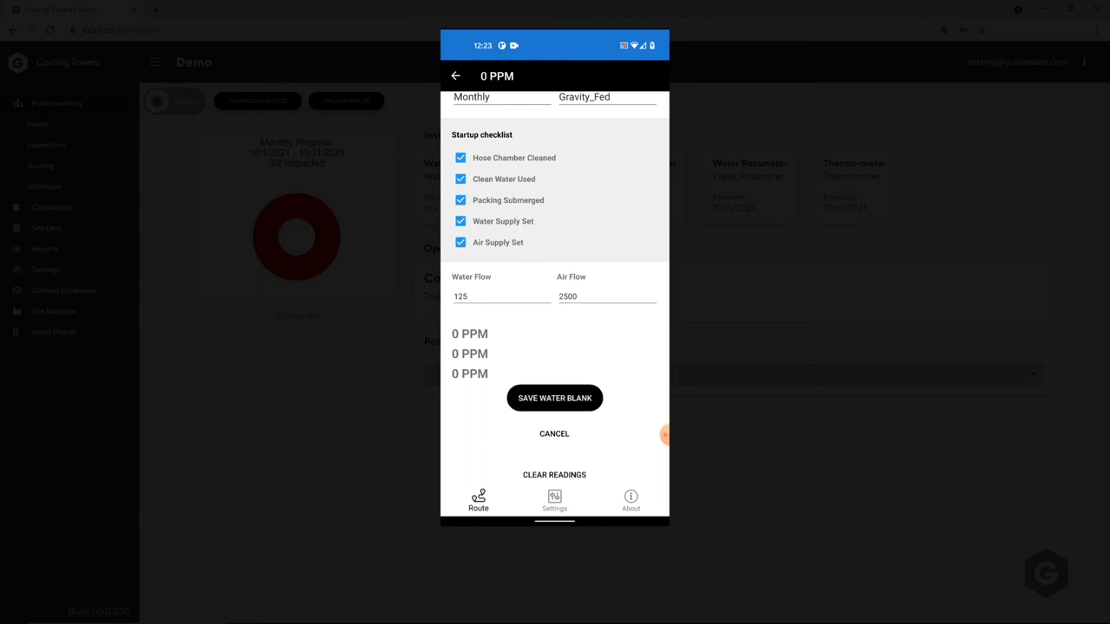
{"action": "key", "text": "Return"}
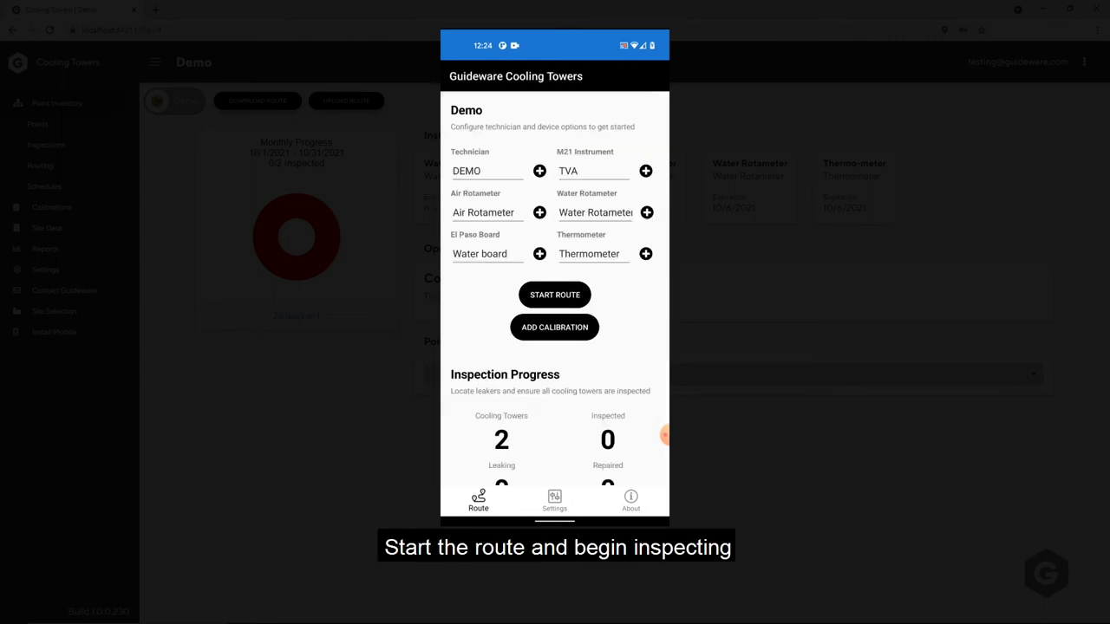
Start the inspection route and add an inspection for cooling tower CT2
{"action": "key", "text": "Return"}
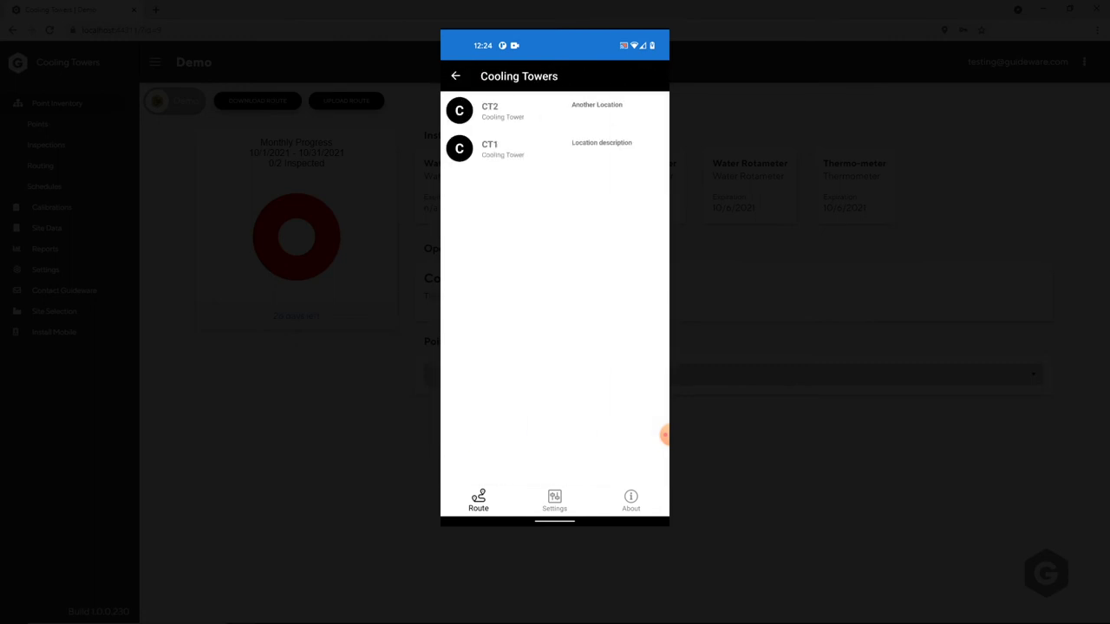
{"action": "left_click", "coordinate": [490, 110]}
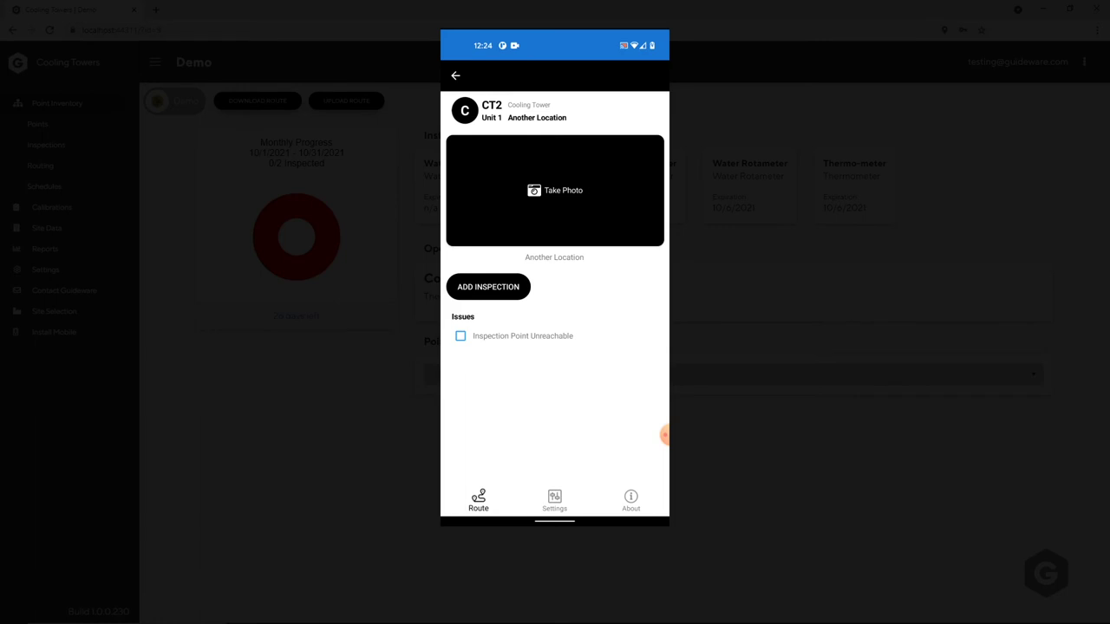
{"action": "left_click", "coordinate": [488, 286]}
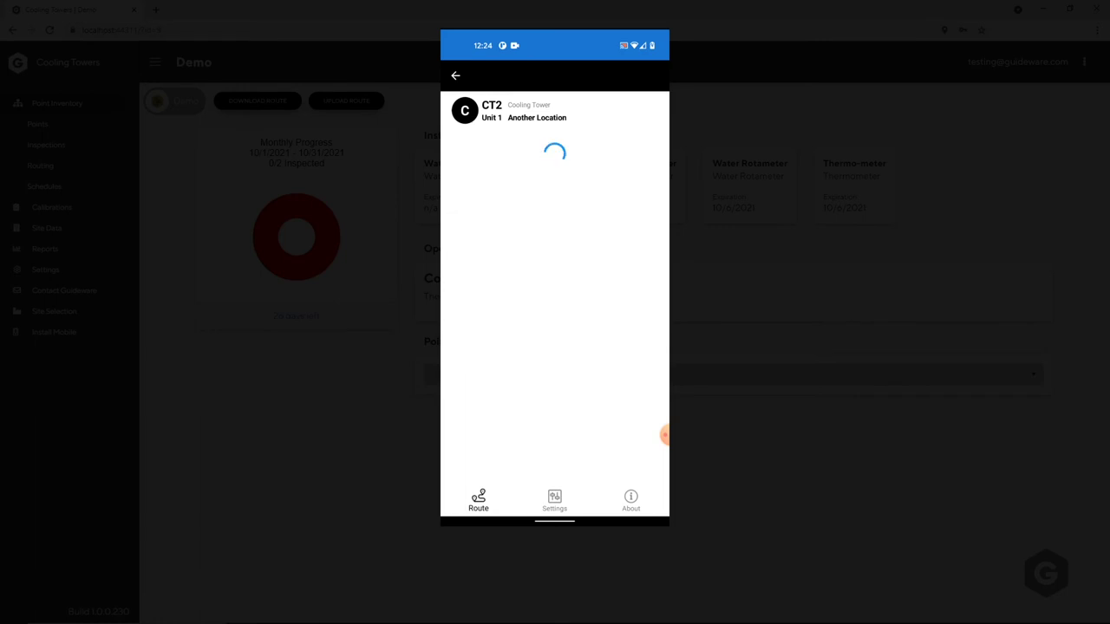
Record the zero air reading with the LOW cylinder and confirm that 5X water flow passed through CT2's sample line
{"action": "left_click", "coordinate": [554, 211]}
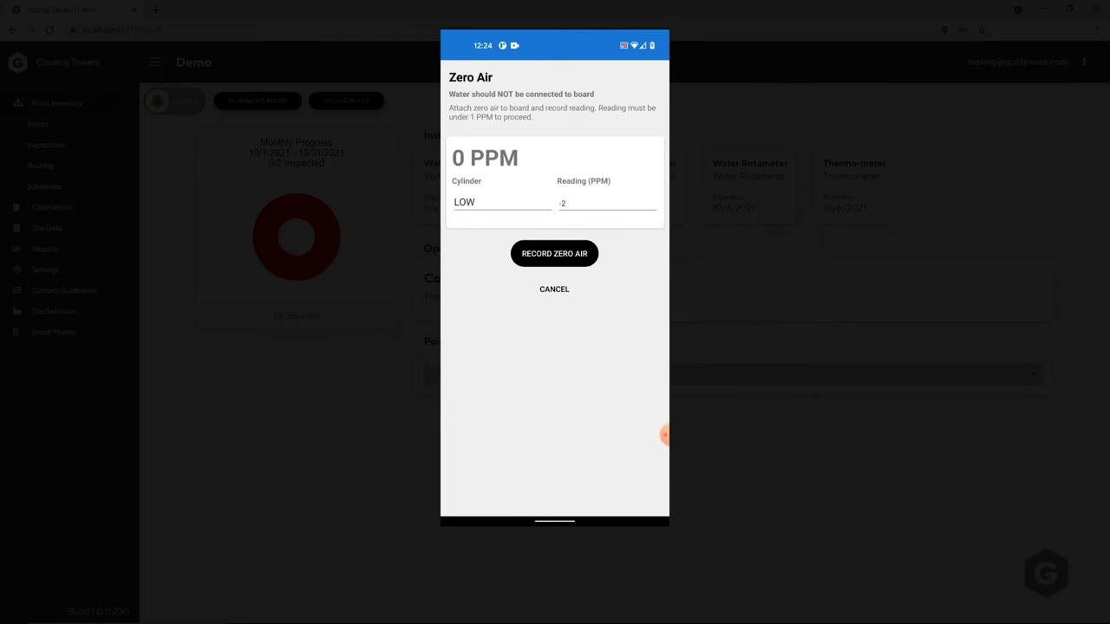
{"action": "left_click", "coordinate": [554, 253]}
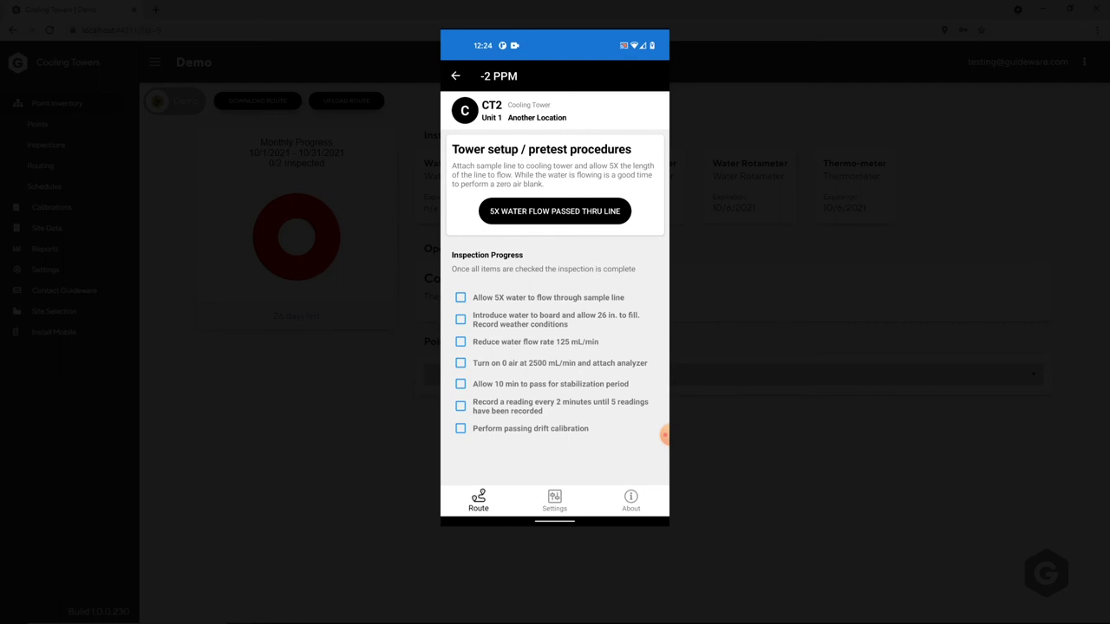
{"action": "left_click", "coordinate": [555, 210]}
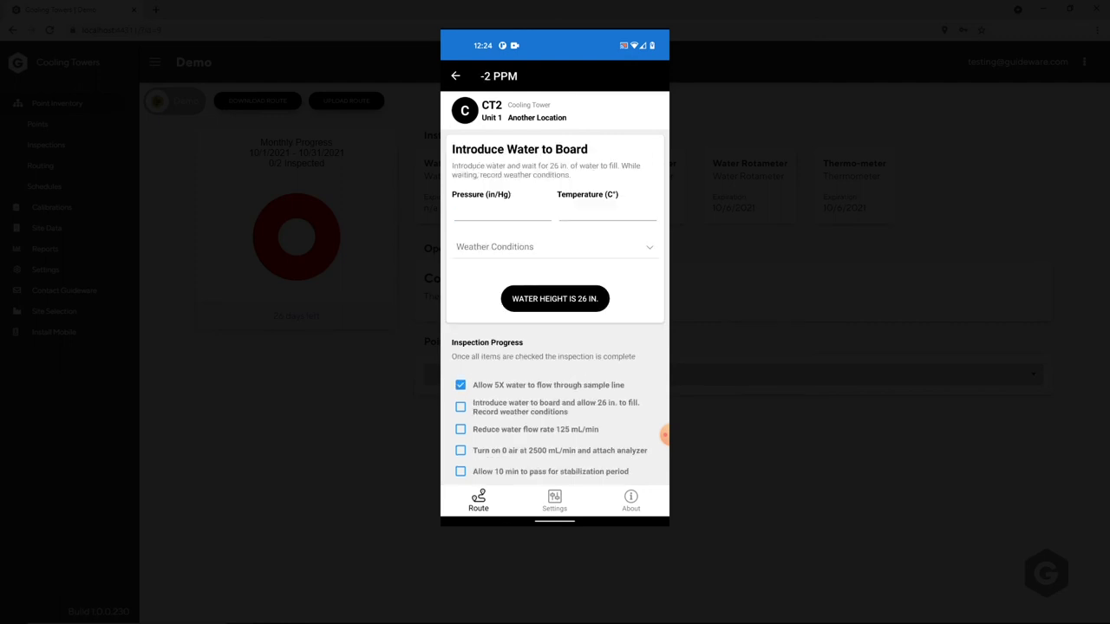